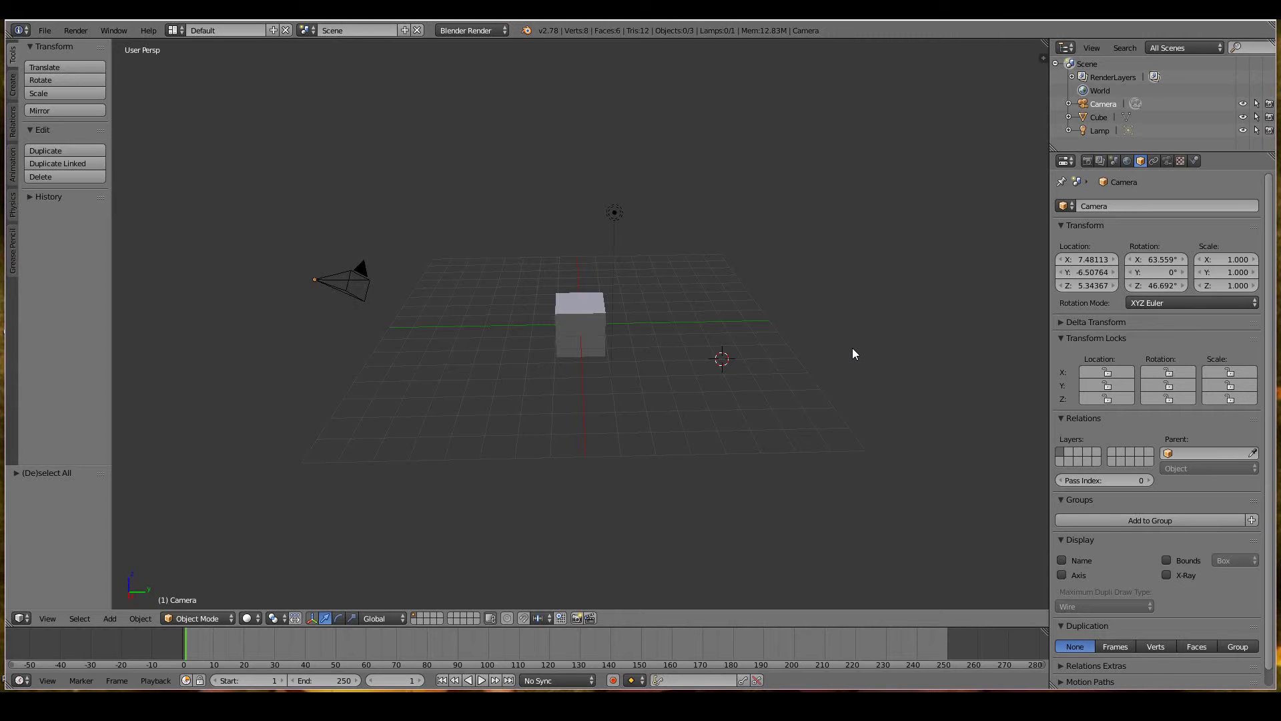
Select the cube and try moving, rotating and scaling it, cancelling each transform
{"action": "right_click", "coordinate": [598, 327]}
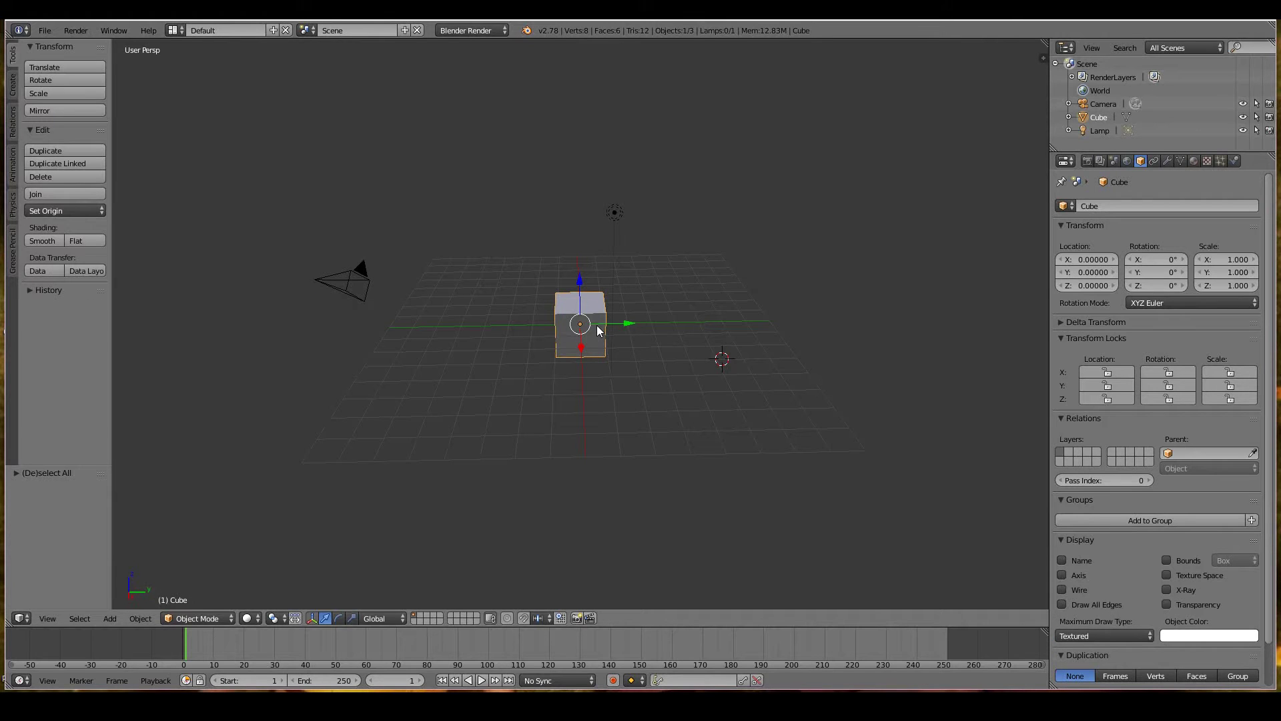
{"action": "key", "text": "g"}
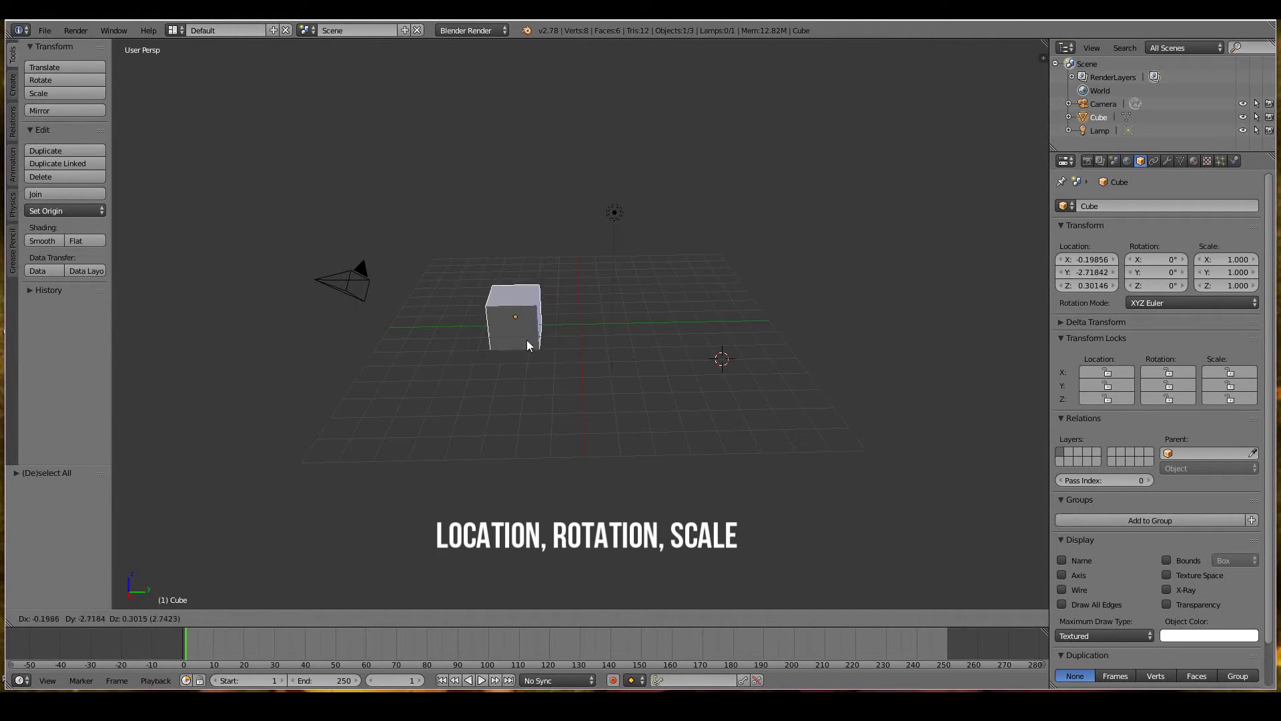
{"action": "right_click", "coordinate": [523, 339]}
{"action": "key", "text": "r"}
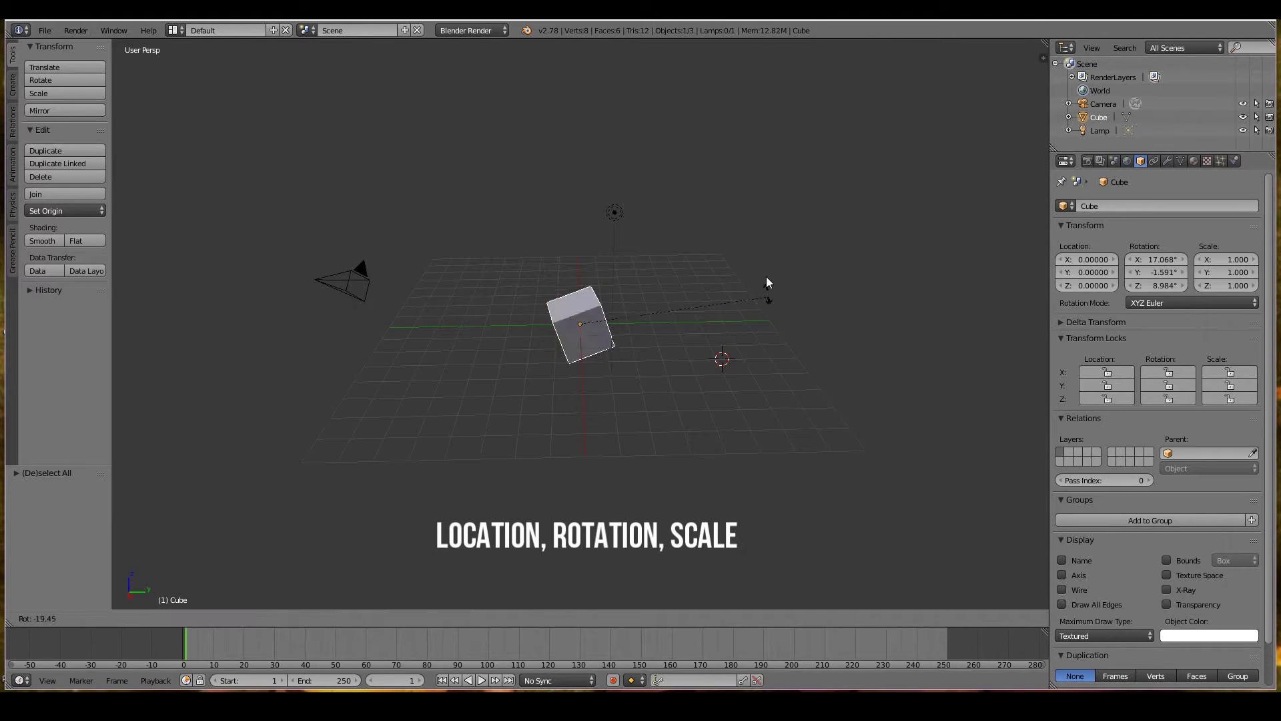
{"action": "right_click", "coordinate": [690, 341]}
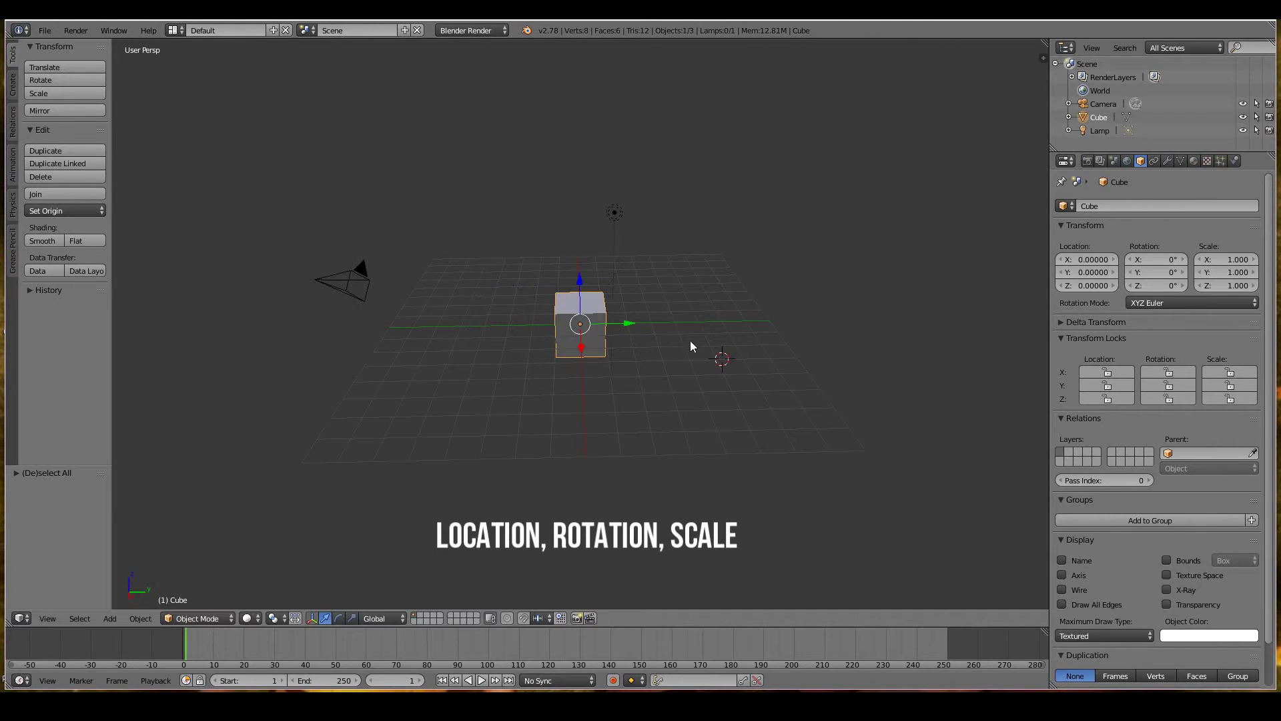
{"action": "key", "text": "s"}
{"action": "right_click", "coordinate": [668, 342]}
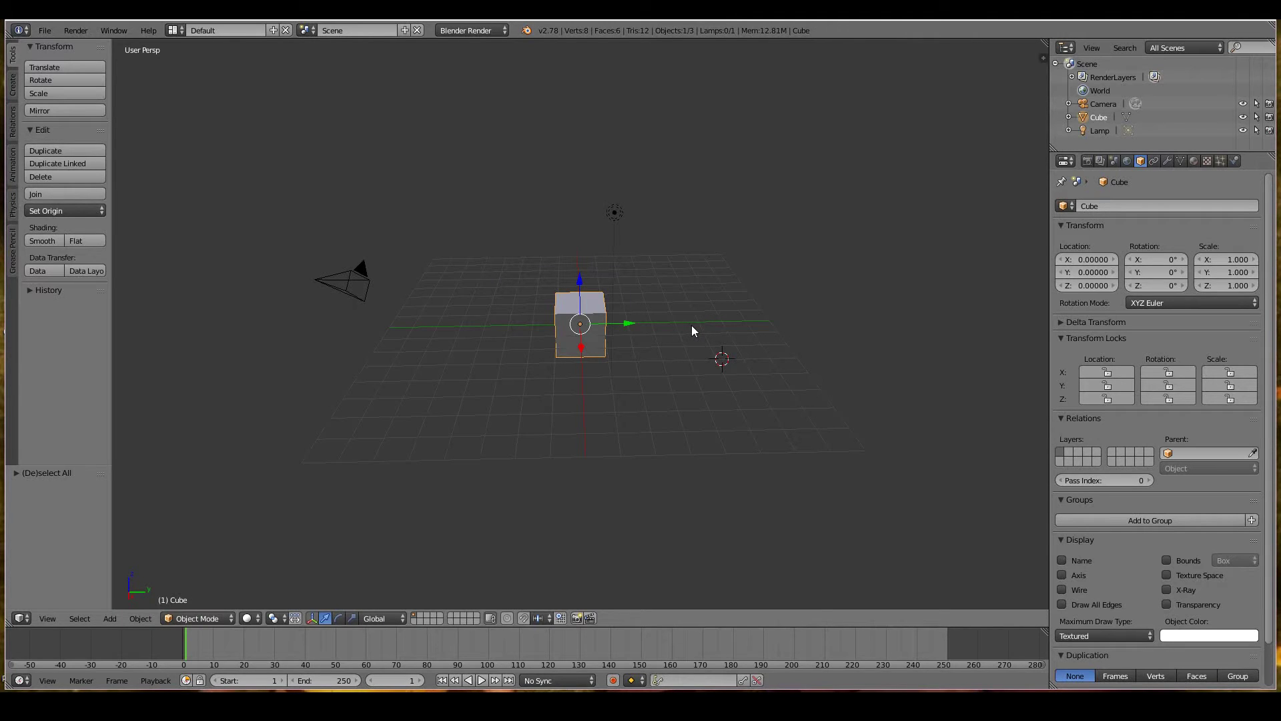
Select the camera and then the lamp in the viewport
{"action": "right_click", "coordinate": [327, 293]}
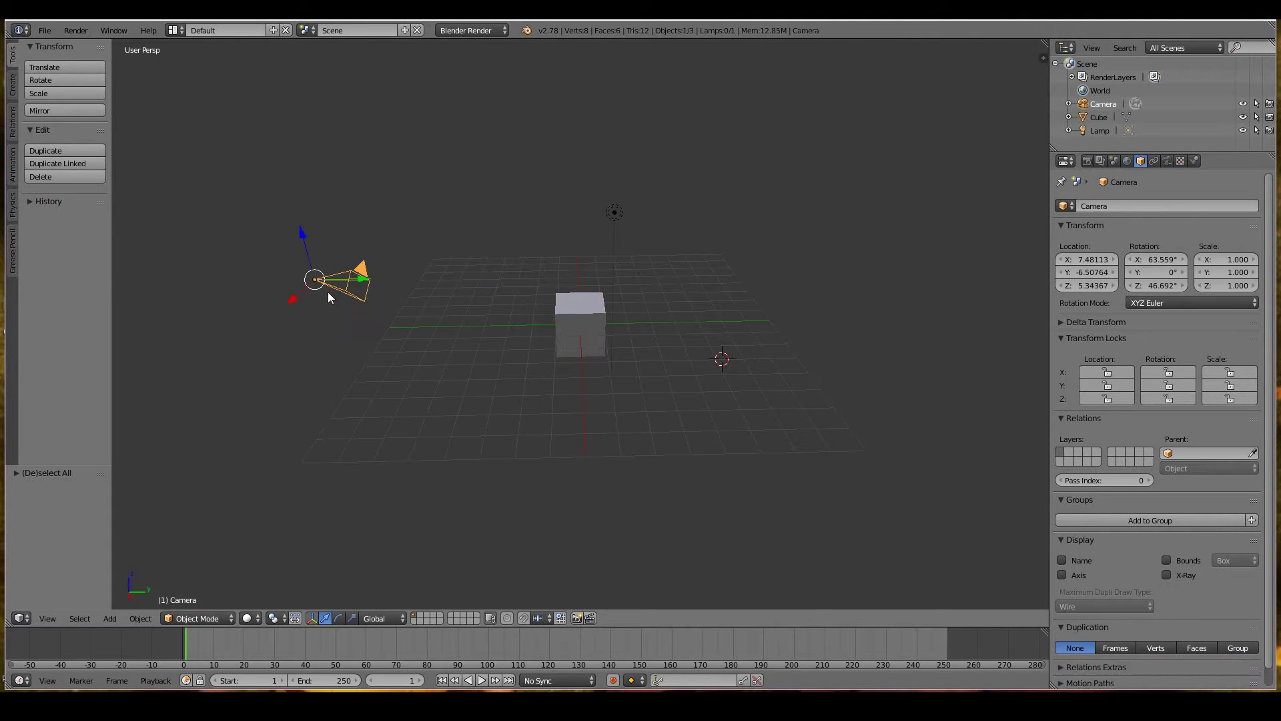
{"action": "right_click", "coordinate": [615, 212]}
{"action": "scroll", "coordinate": [662, 301], "scroll_direction": "up", "scroll_amount": 2}
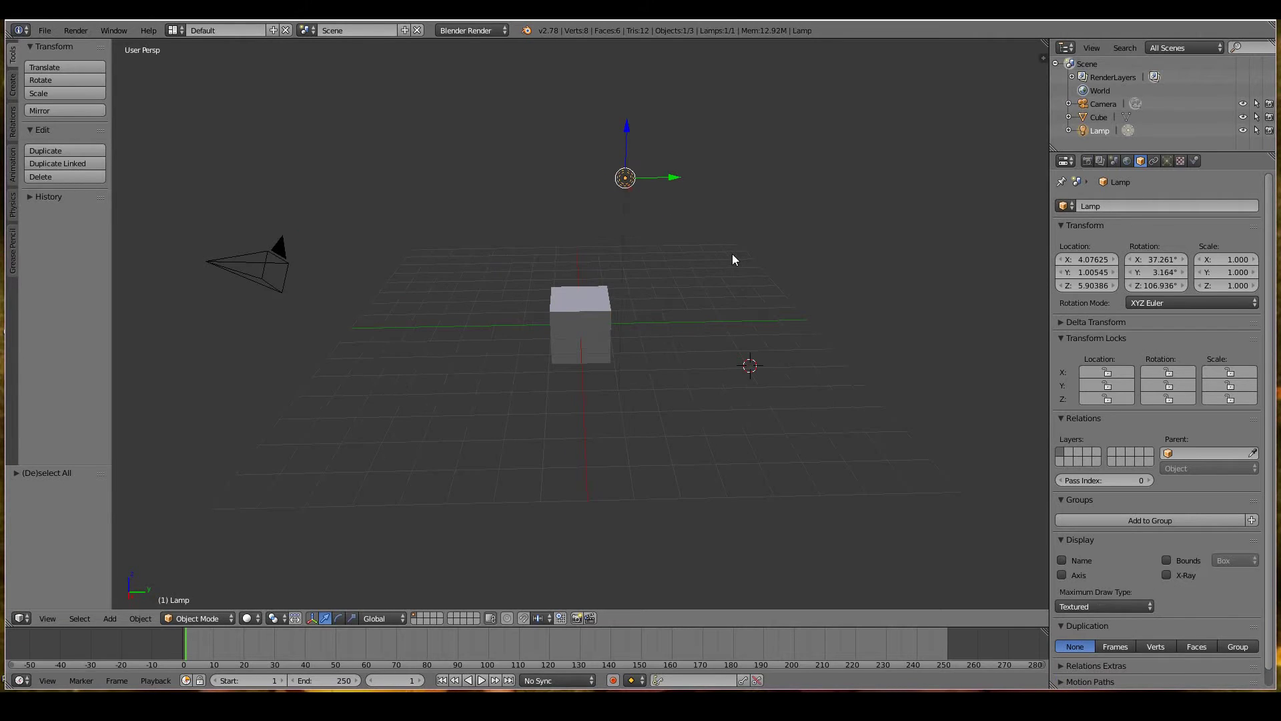
Select the cube and move it freely twice, leaving it near the grid centre at about X -0.35, Y -0.02, Z 0.66
{"action": "right_click", "coordinate": [582, 326]}
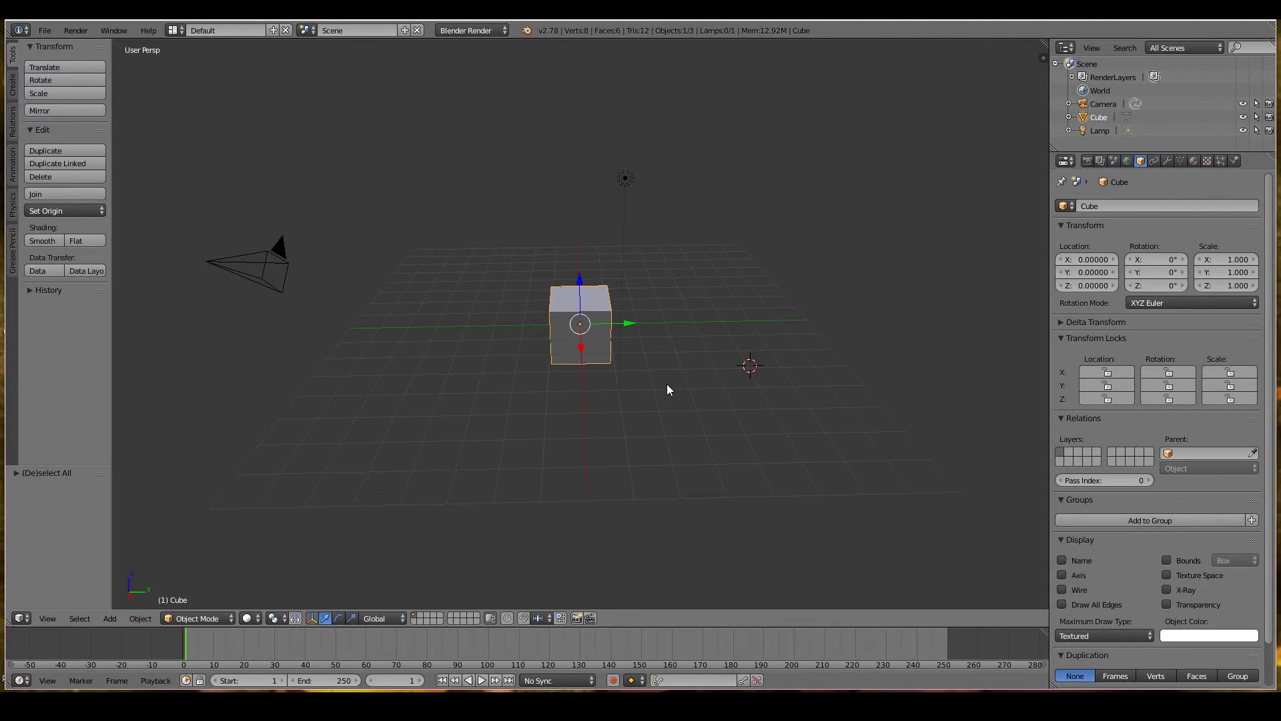
{"action": "scroll", "coordinate": [668, 384], "scroll_direction": "up", "scroll_amount": 2}
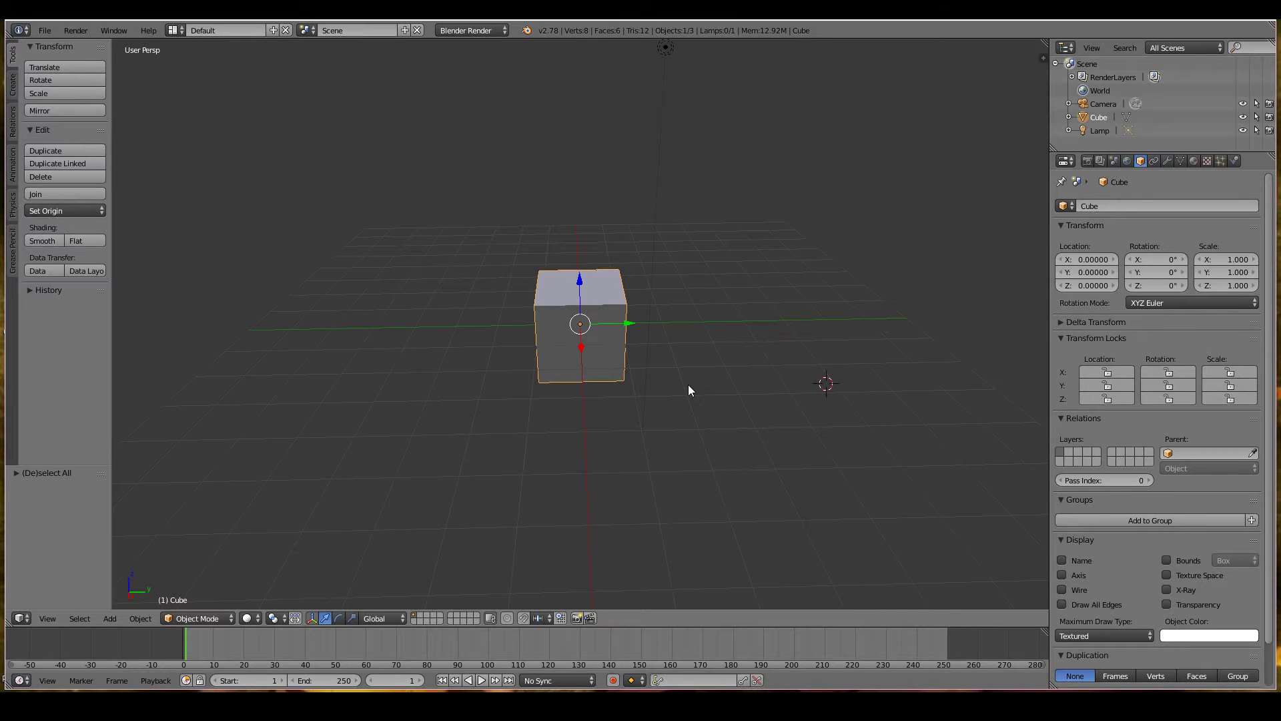
{"action": "key", "text": "g"}
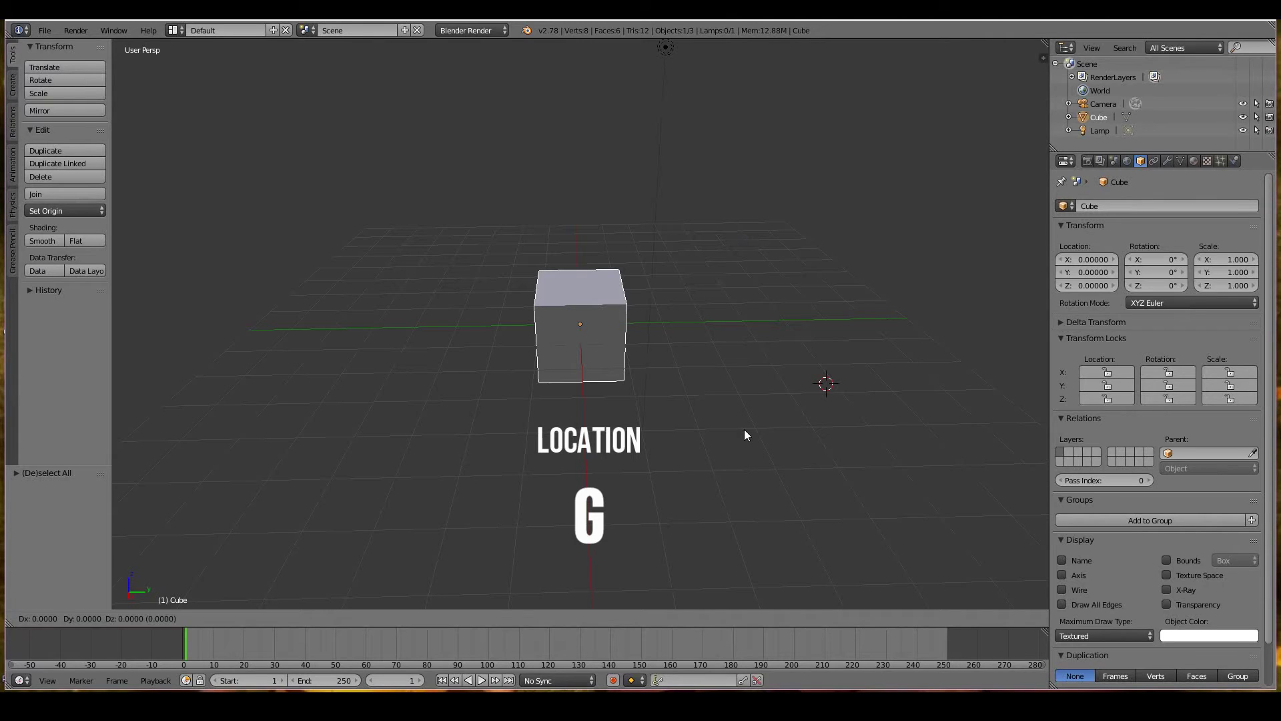
{"action": "left_click", "coordinate": [917, 347]}
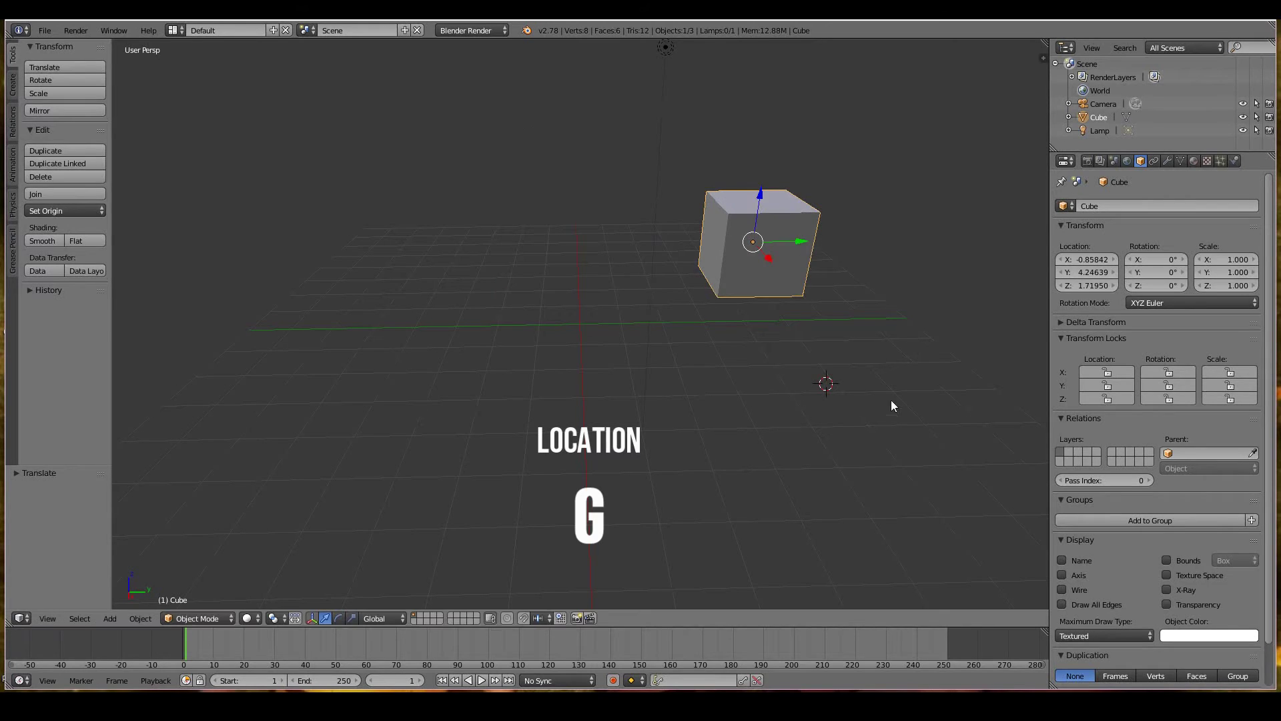
{"action": "left_click", "coordinate": [39, 65]}
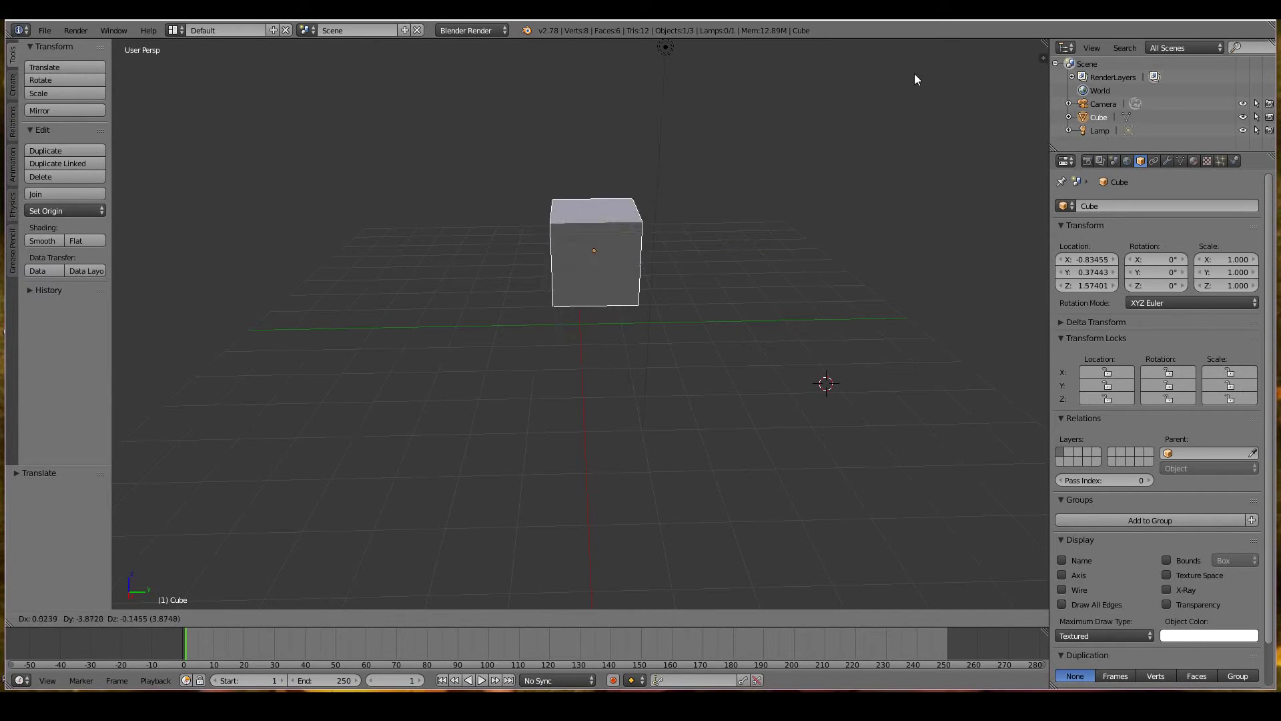
{"action": "left_click", "coordinate": [907, 123]}
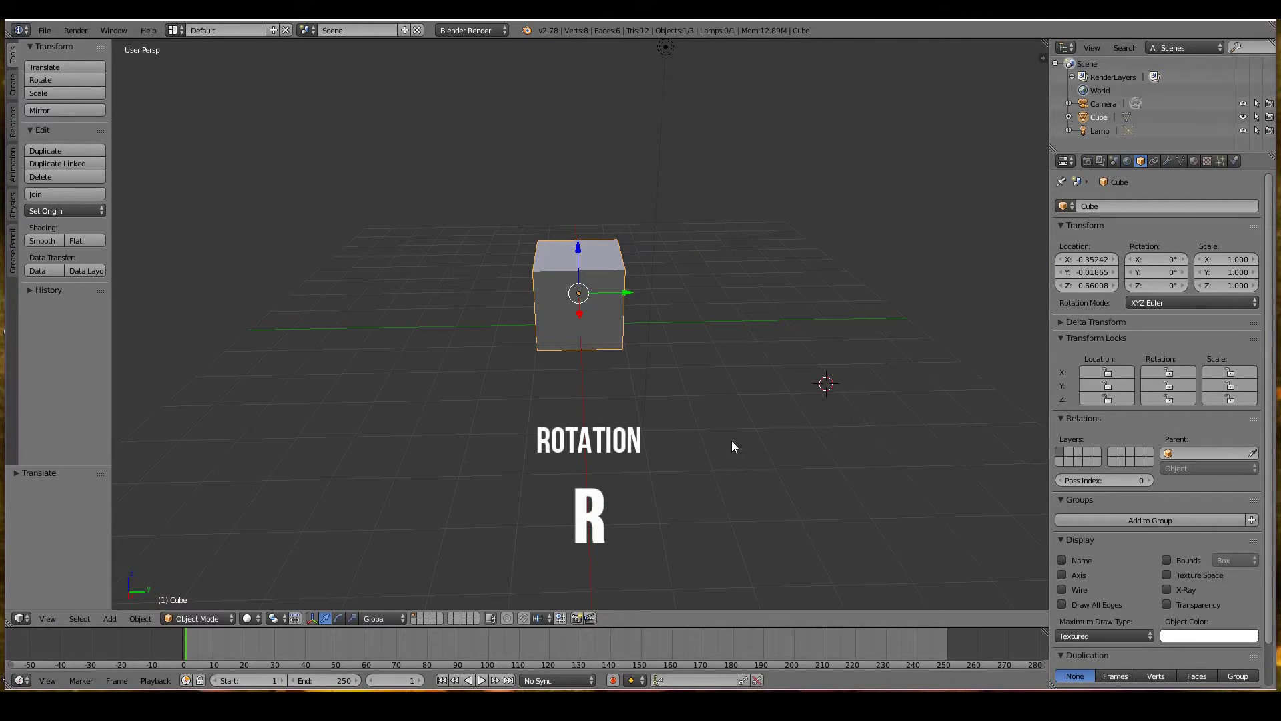
Rotate the cube freely to a tilted orientation and scale it up uniformly to about 2.2
{"action": "key", "text": "r"}
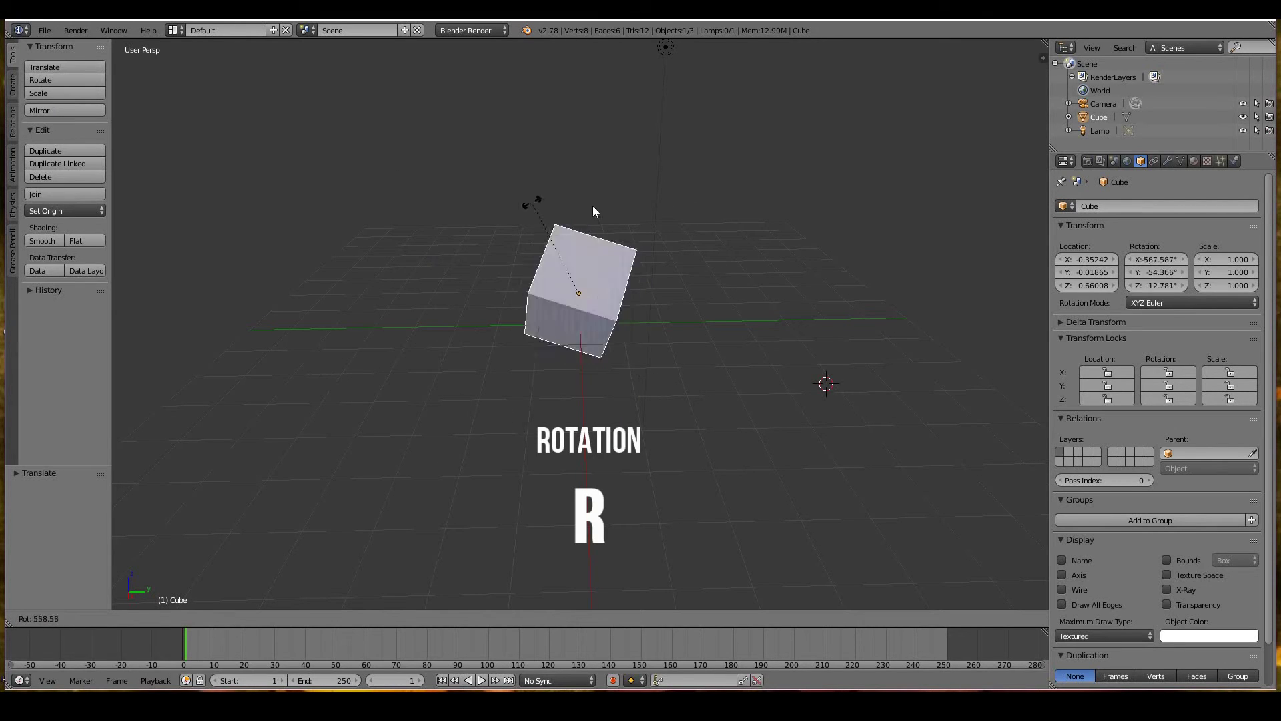
{"action": "left_click", "coordinate": [474, 397]}
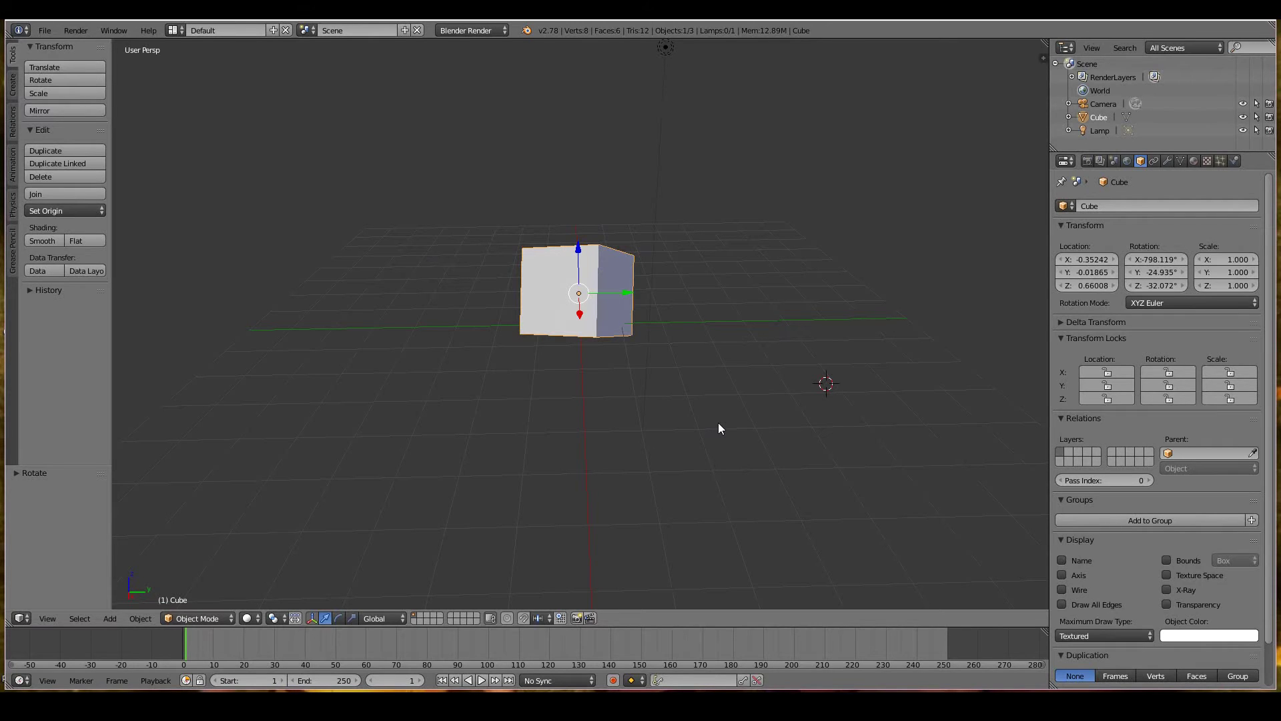
{"action": "key", "text": "s"}
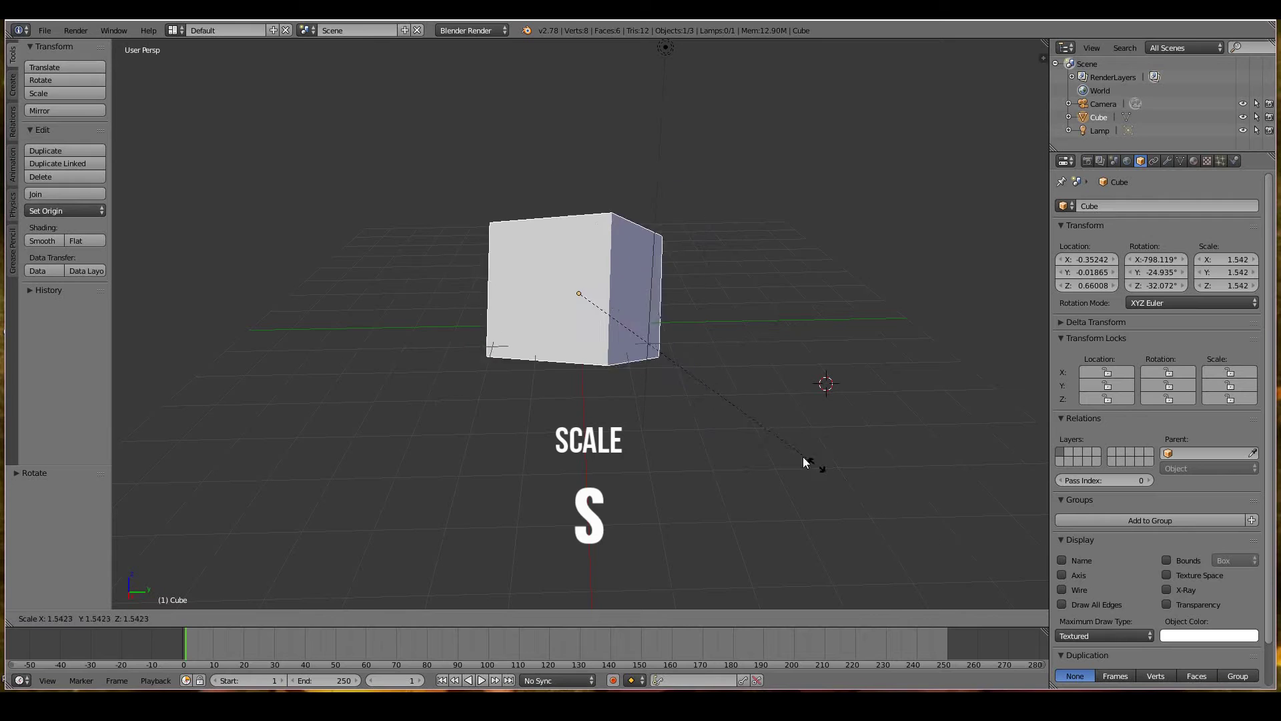
{"action": "left_click", "coordinate": [838, 487]}
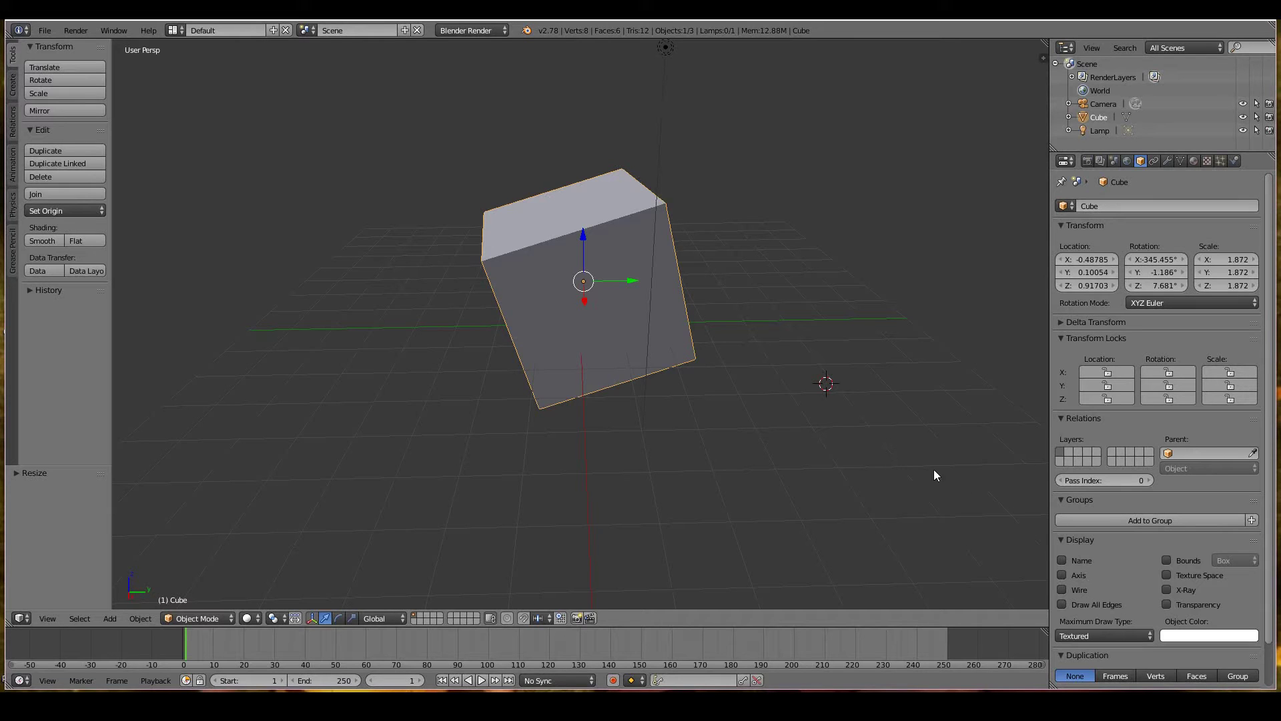
{"action": "key", "text": "s"}
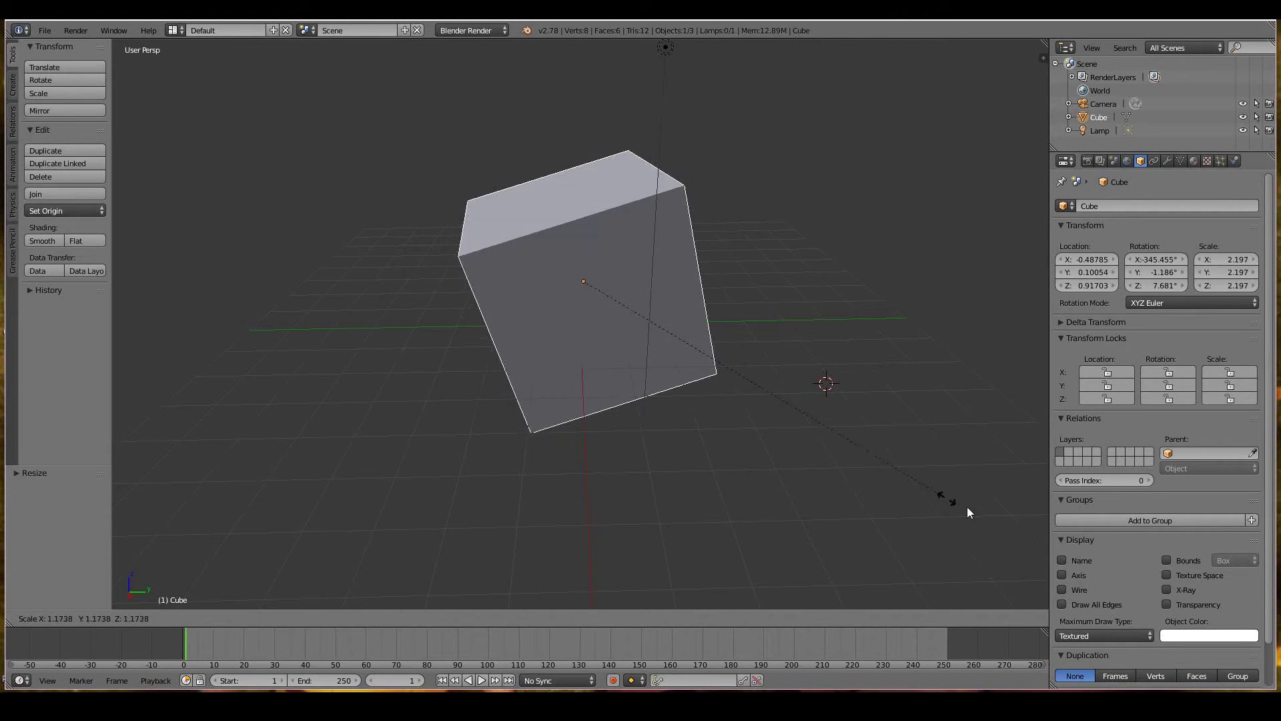
{"action": "left_click", "coordinate": [945, 506]}
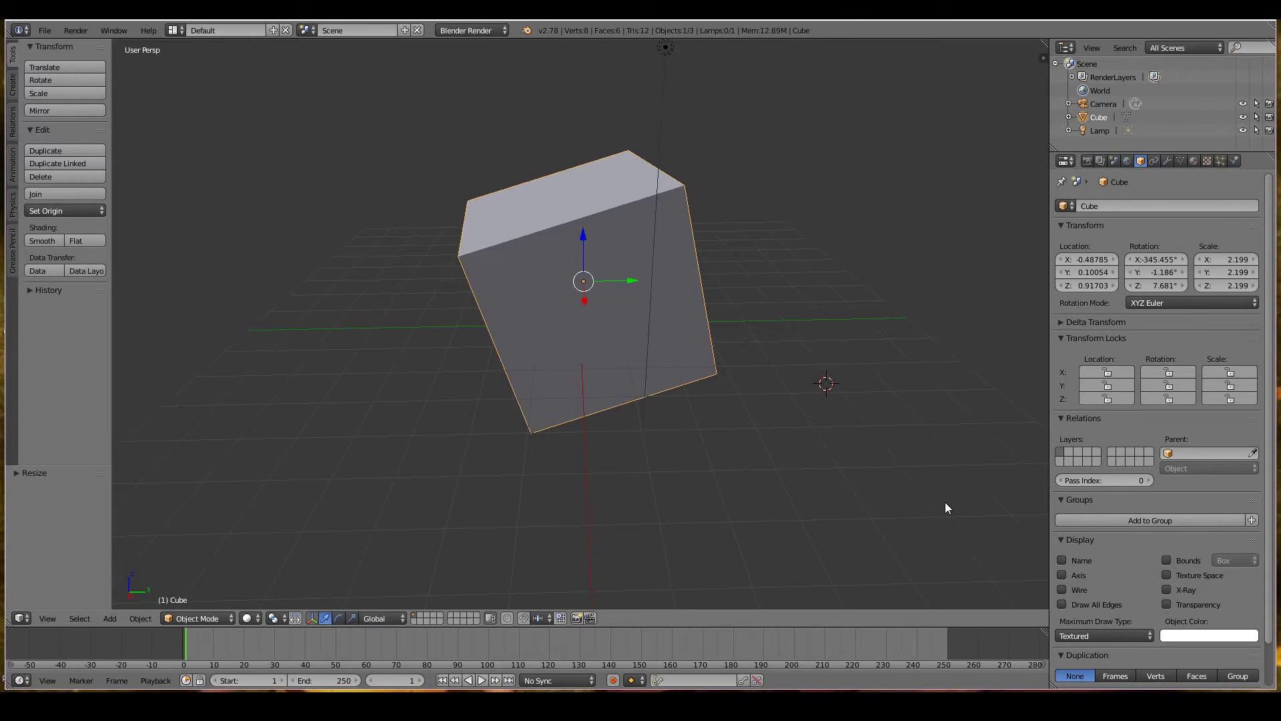
Shift the cube along the X axis to about -2.55, then bring it back to about -0.27
{"action": "key", "text": "g"}
{"action": "key", "text": "x"}
{"action": "left_click", "coordinate": [935, 282]}
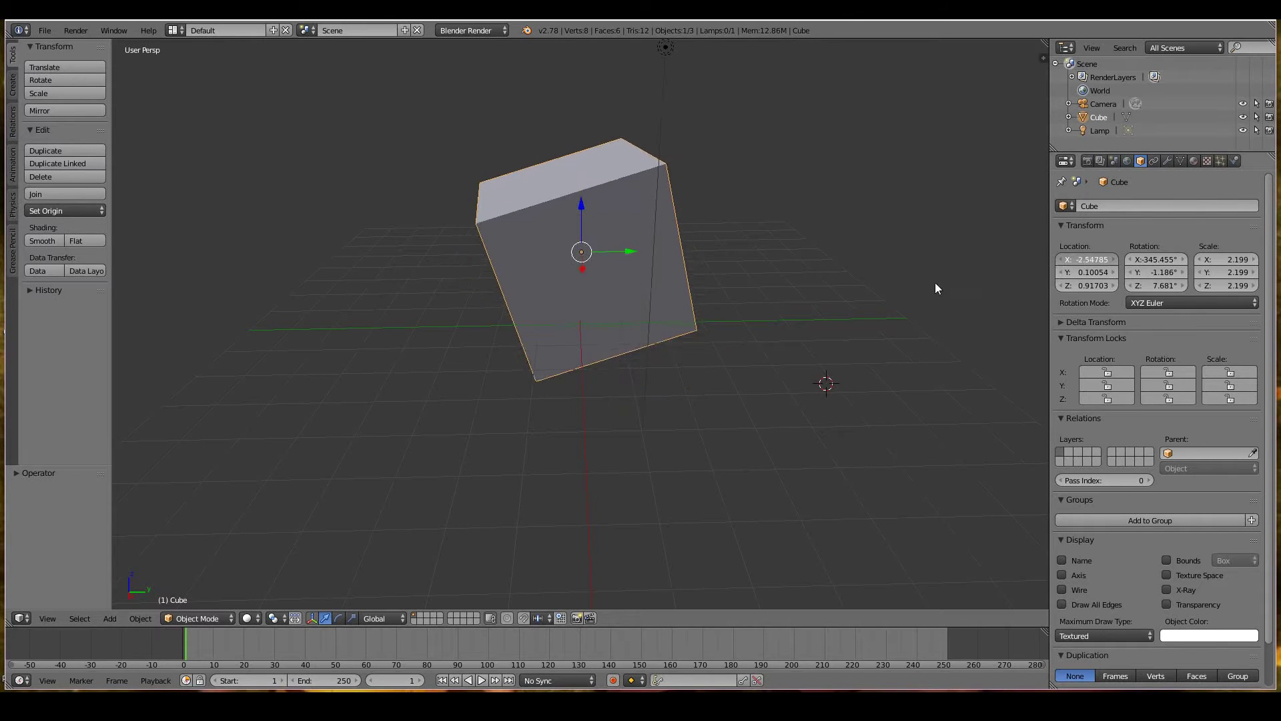
{"action": "key", "text": "g"}
{"action": "key", "text": "x"}
{"action": "left_click", "coordinate": [1157, 294]}
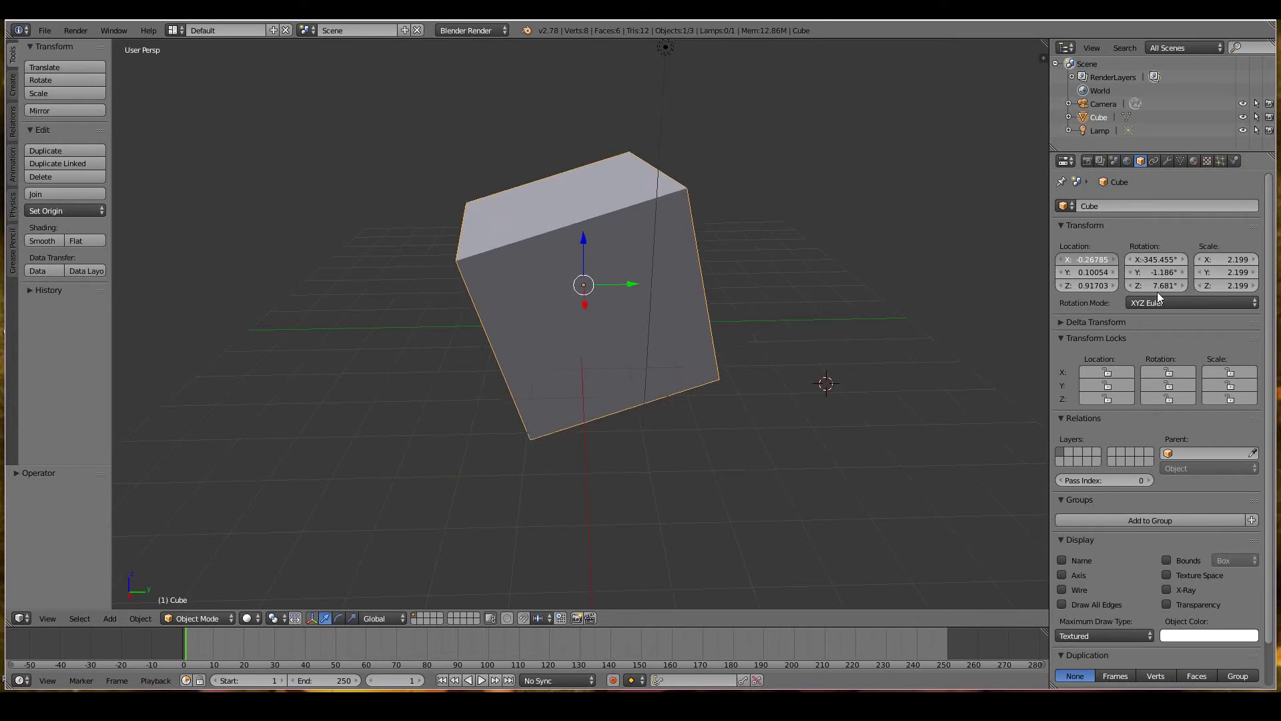
Adjust the cube's location values to about X 0.75, Y -1.00, Z 1.14 and its rotation to about X -339.7°, Y 15.9°, Z 3.5°
{"action": "left_click_drag", "start_coordinate": [1087, 274], "coordinate": [1154, 287]}
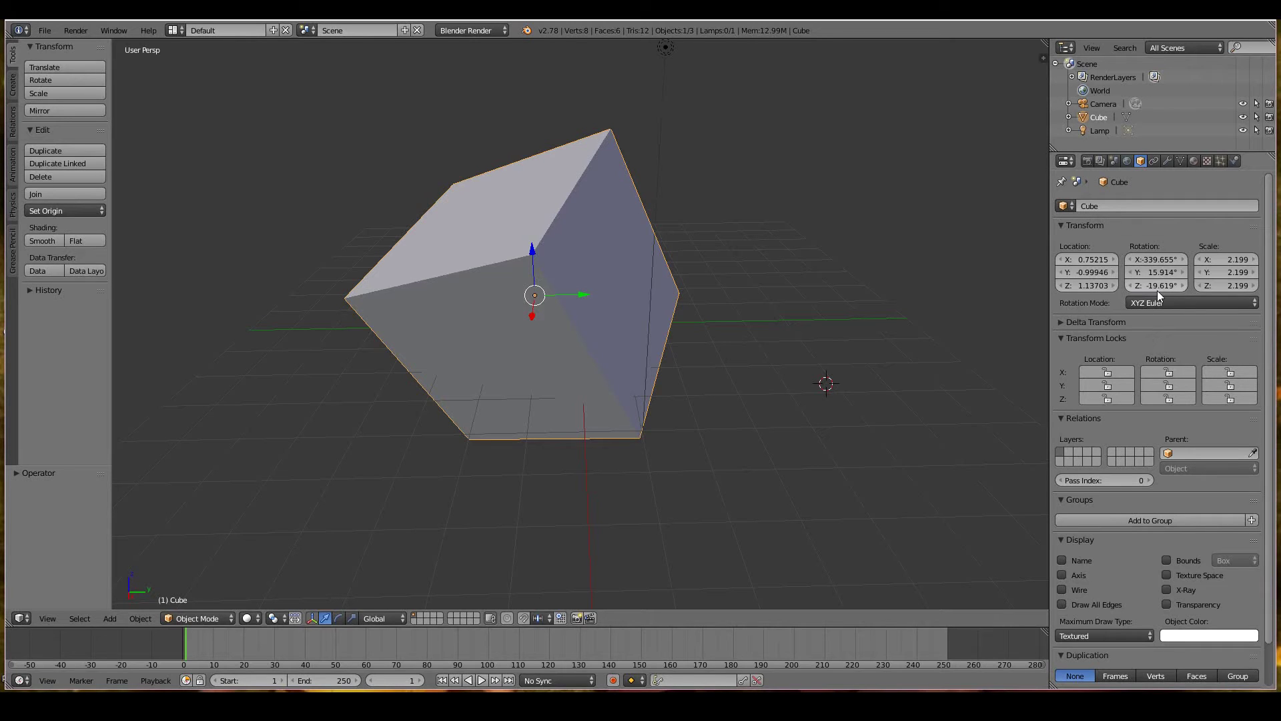
{"action": "left_click_drag", "start_coordinate": [1160, 290], "coordinate": [999, 338]}
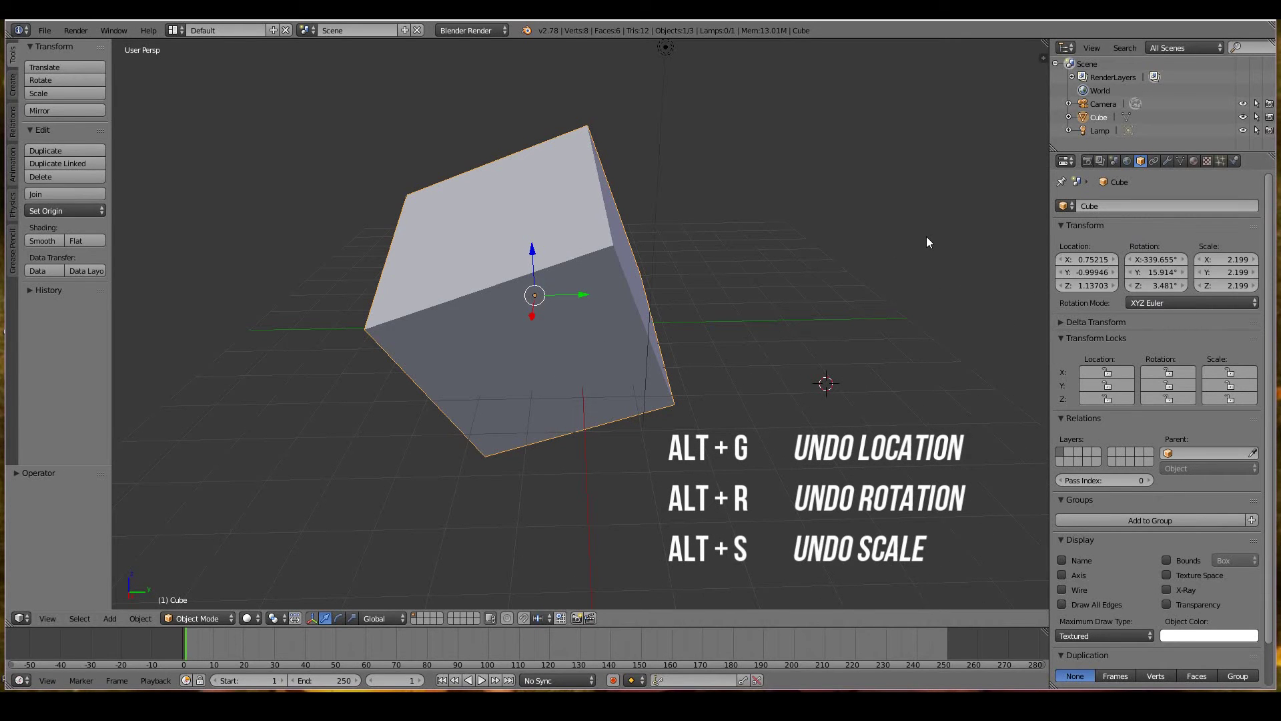
Clear the cube's location, rotation and scale back to their defaults
{"action": "key", "text": "alt+g"}
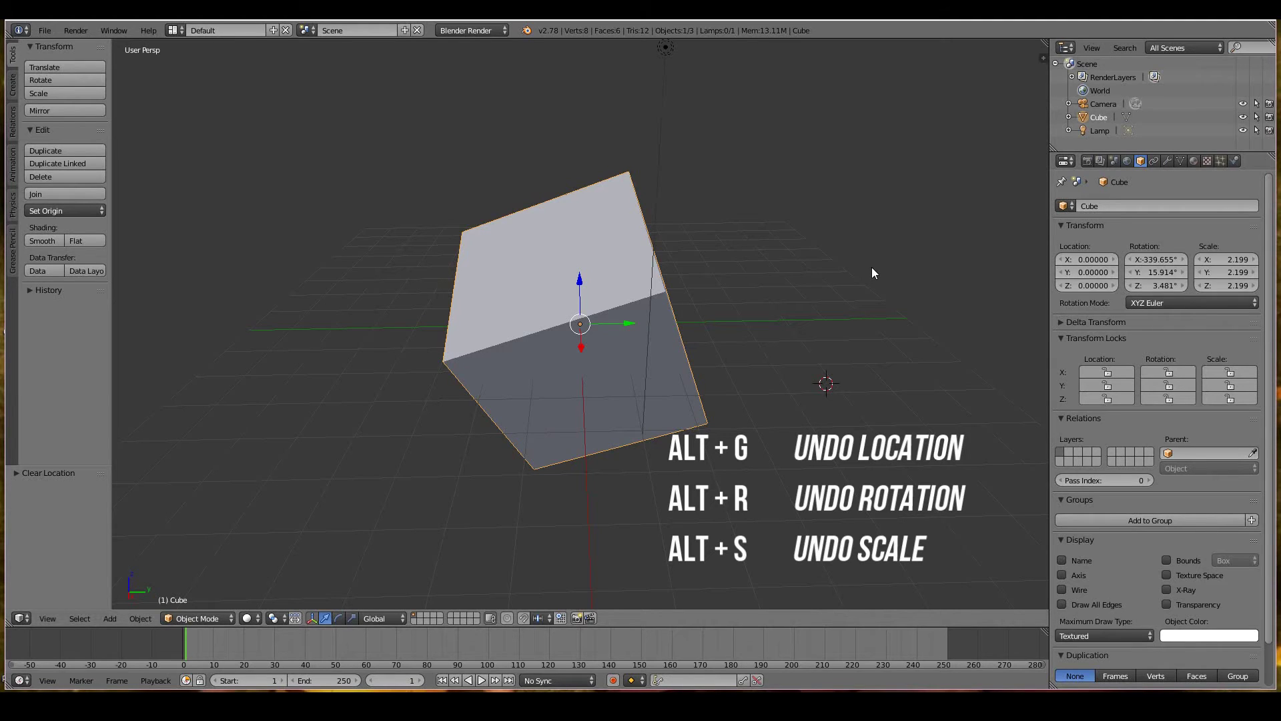
{"action": "key", "text": "alt+r"}
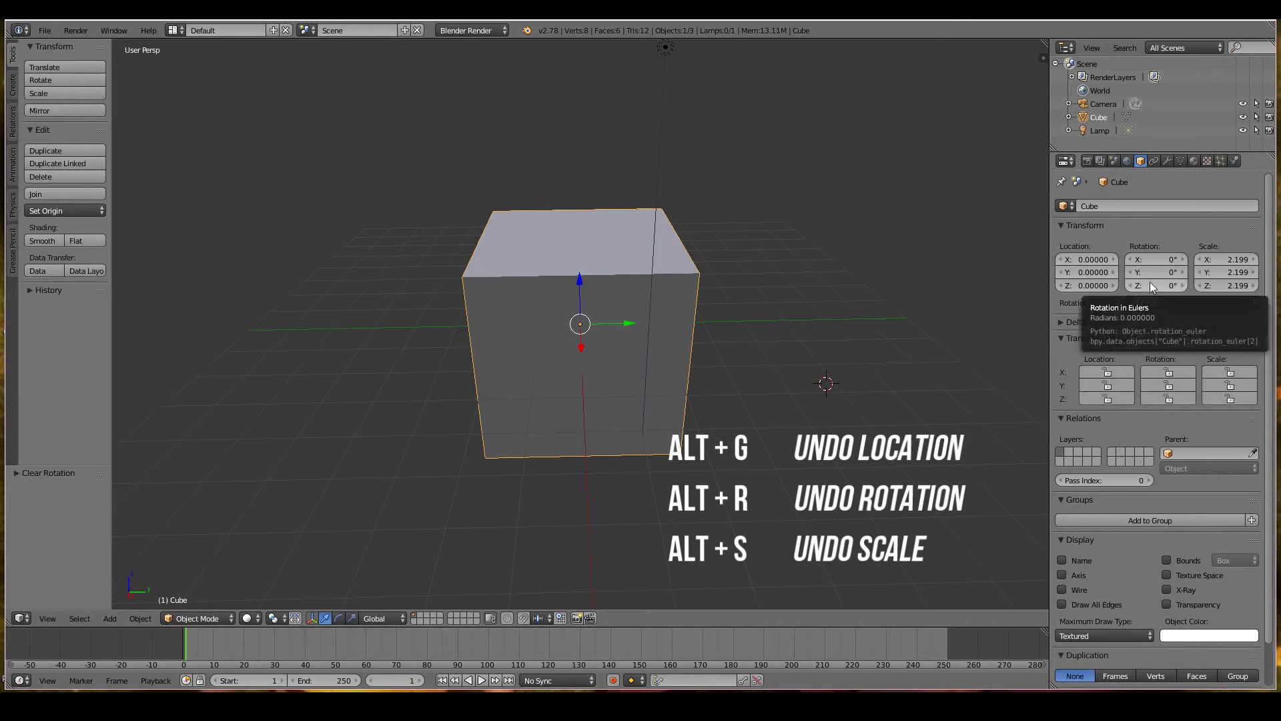
{"action": "key", "text": "alt+s"}
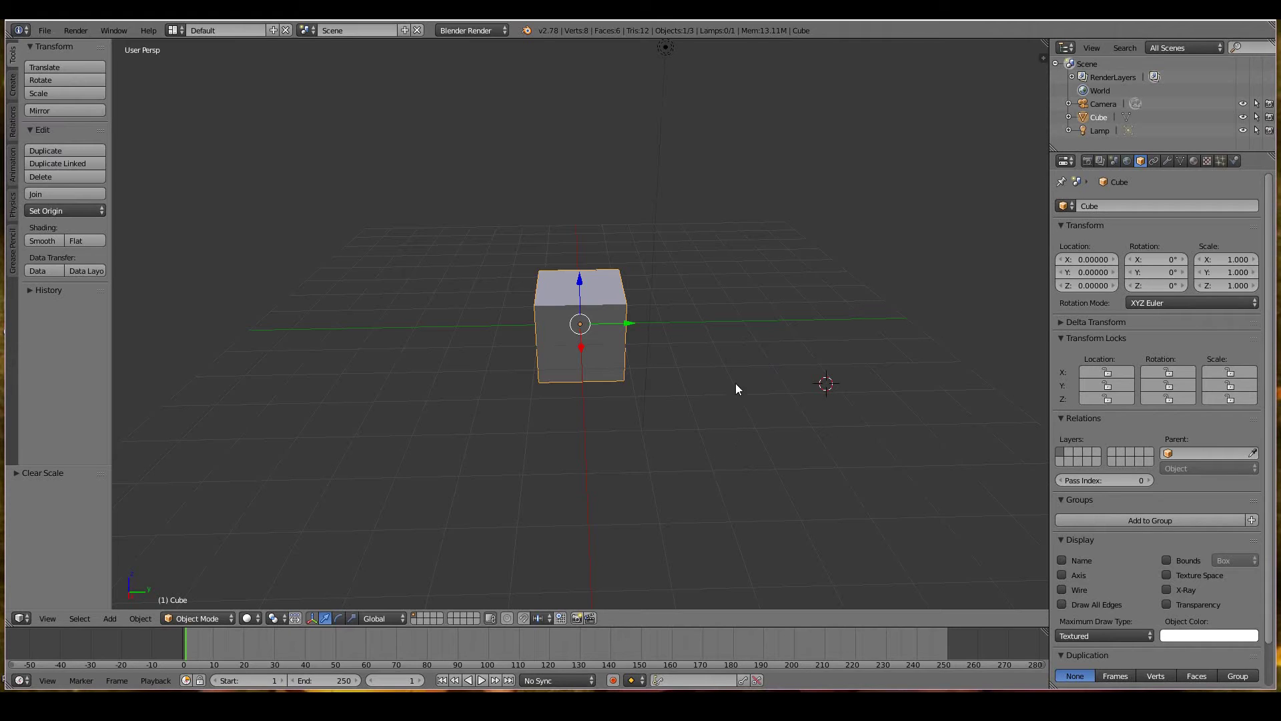
Move the cube freely to about 2.97 on Y, then clear its location
{"action": "key", "text": "g"}
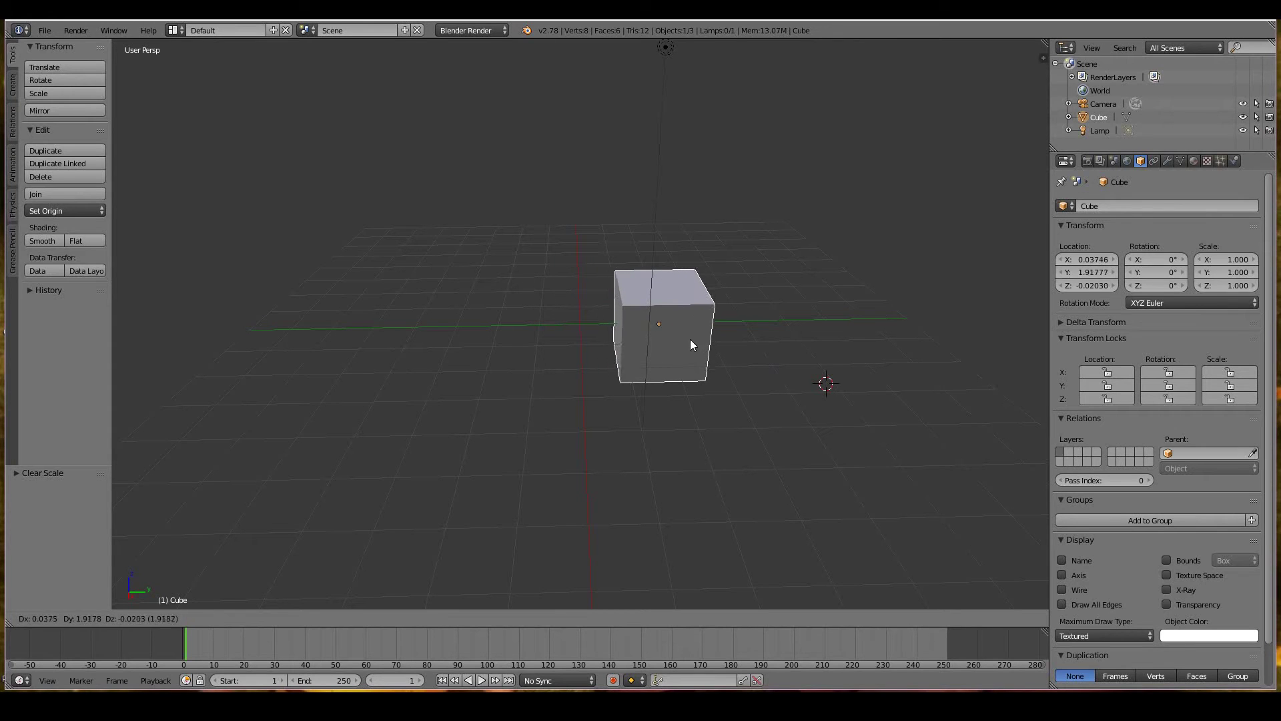
{"action": "left_click", "coordinate": [732, 339]}
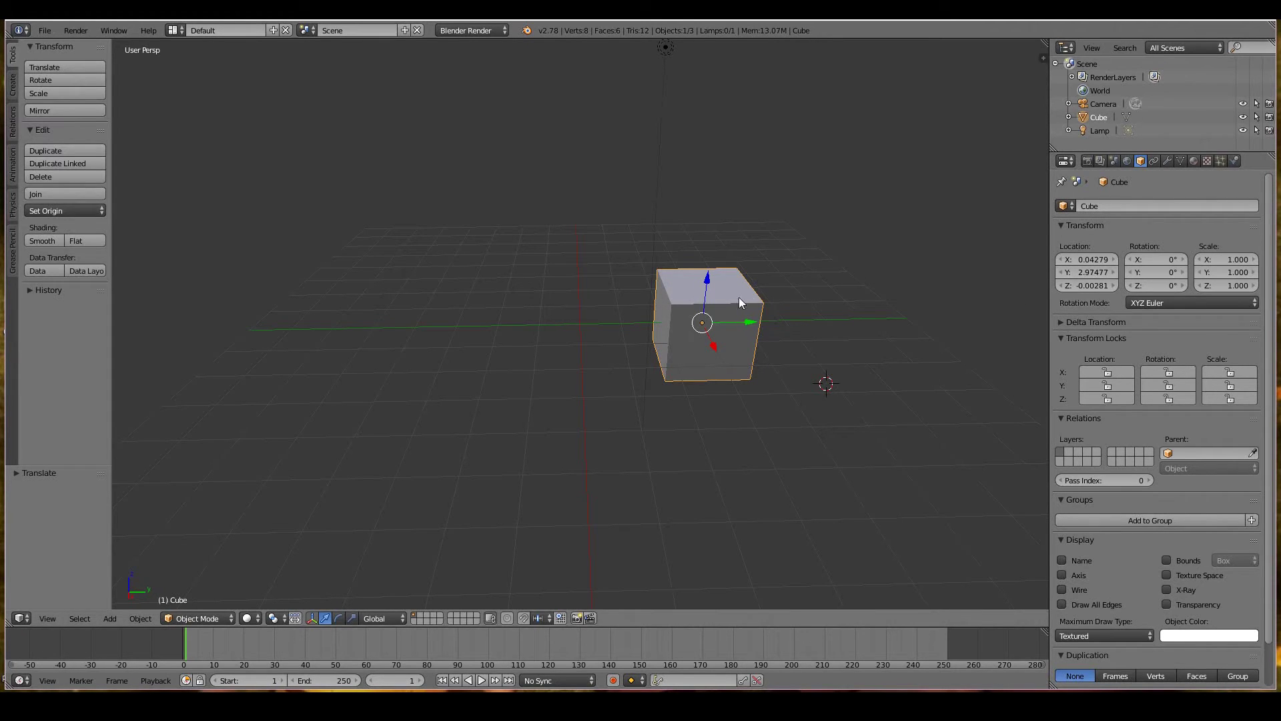
{"action": "key", "text": "alt+g"}
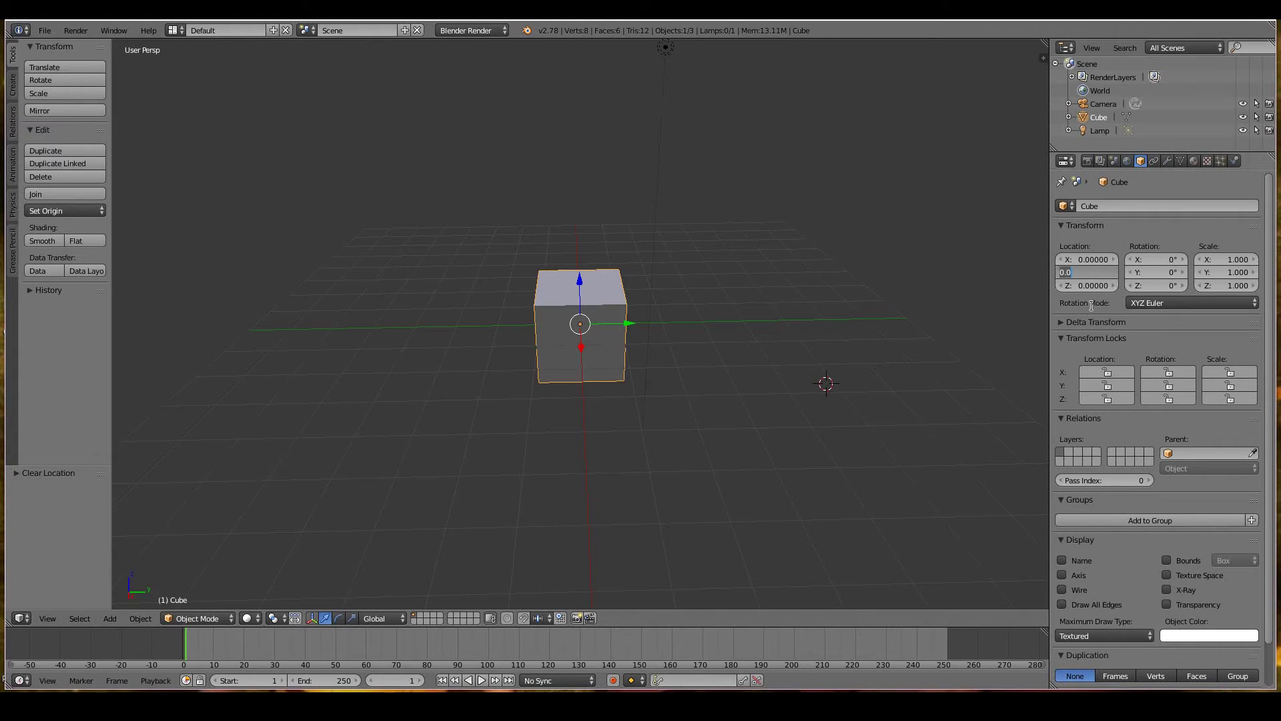
Set the cube's Y location to 3, then return it to 0
{"action": "type", "text": "3"}
{"action": "key", "text": "Return"}
{"action": "left_click", "coordinate": [1077, 273]}
{"action": "type", "text": "0"}
{"action": "key", "text": "Return"}
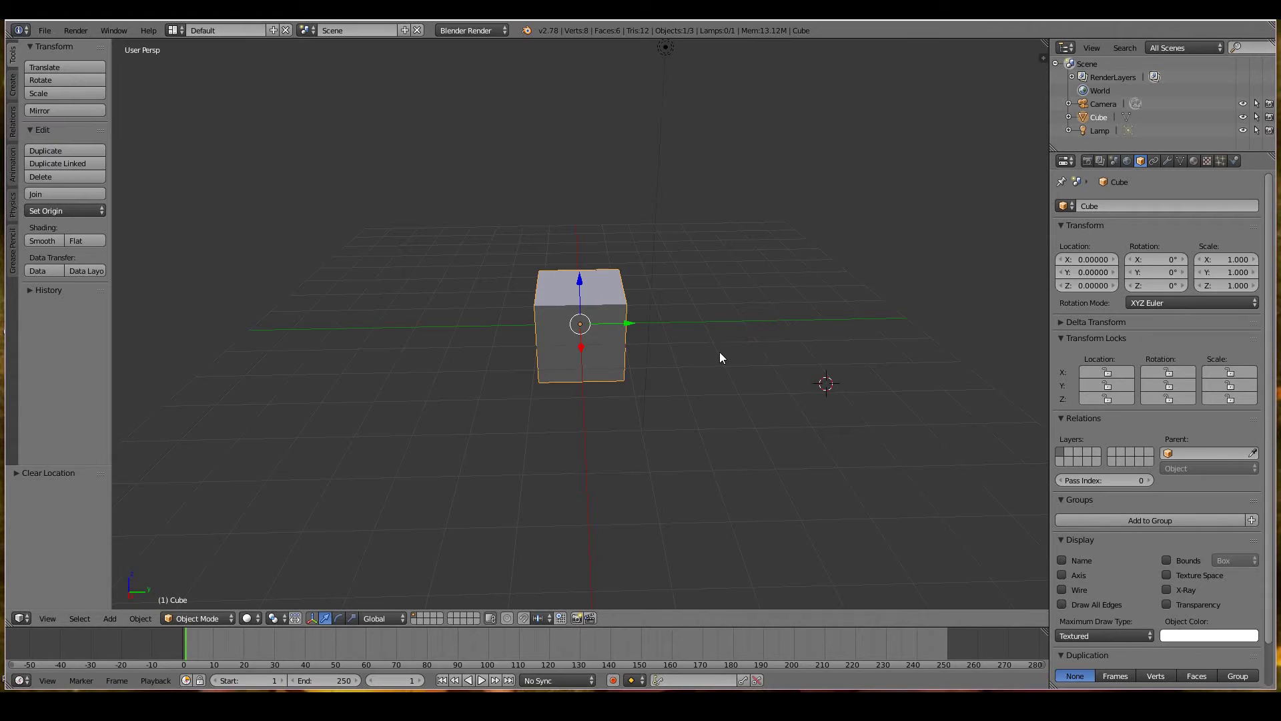
Move the cube exactly 3 units along the global Y axis
{"action": "key", "text": "g"}
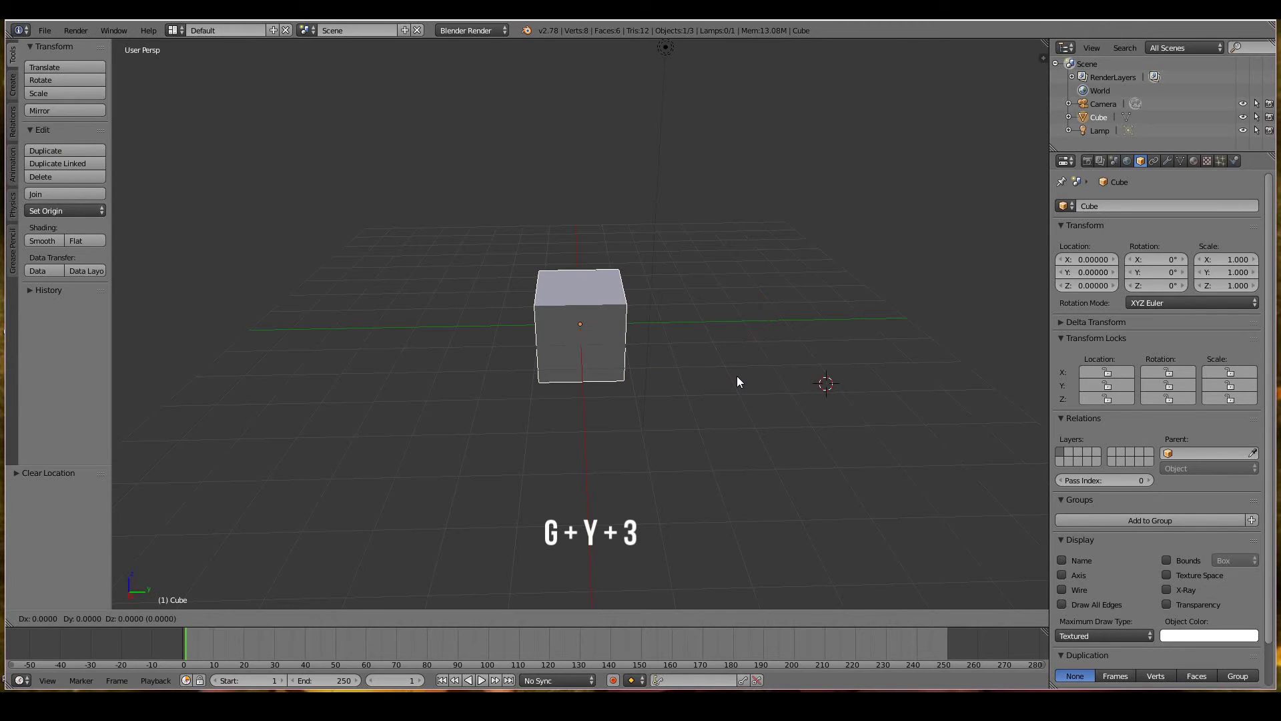
{"action": "key", "text": "3"}
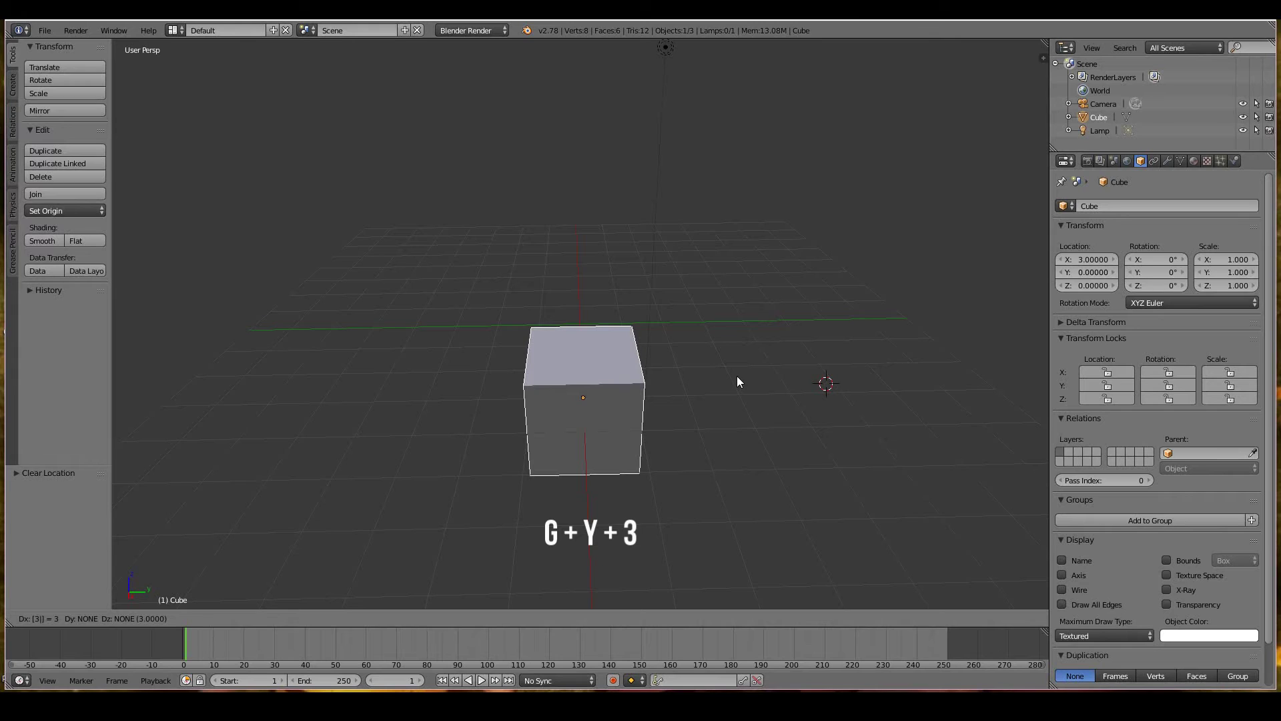
{"action": "key", "text": "y"}
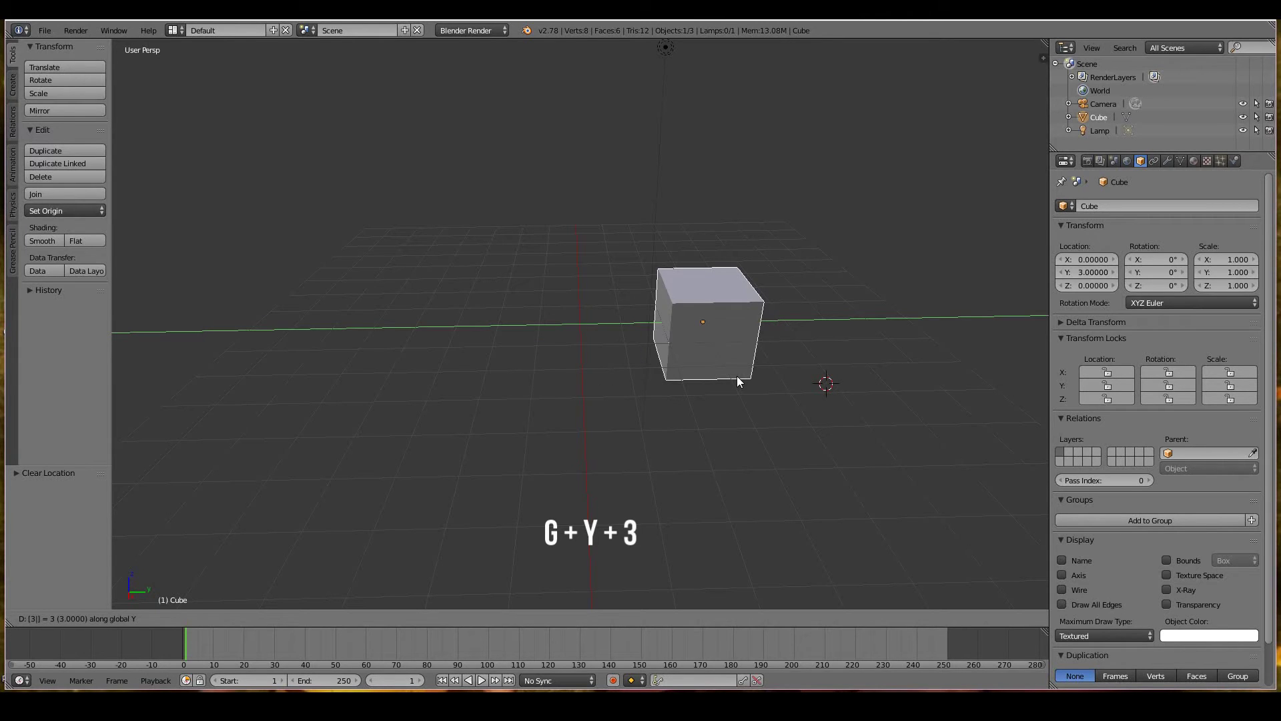
{"action": "key", "text": "Return"}
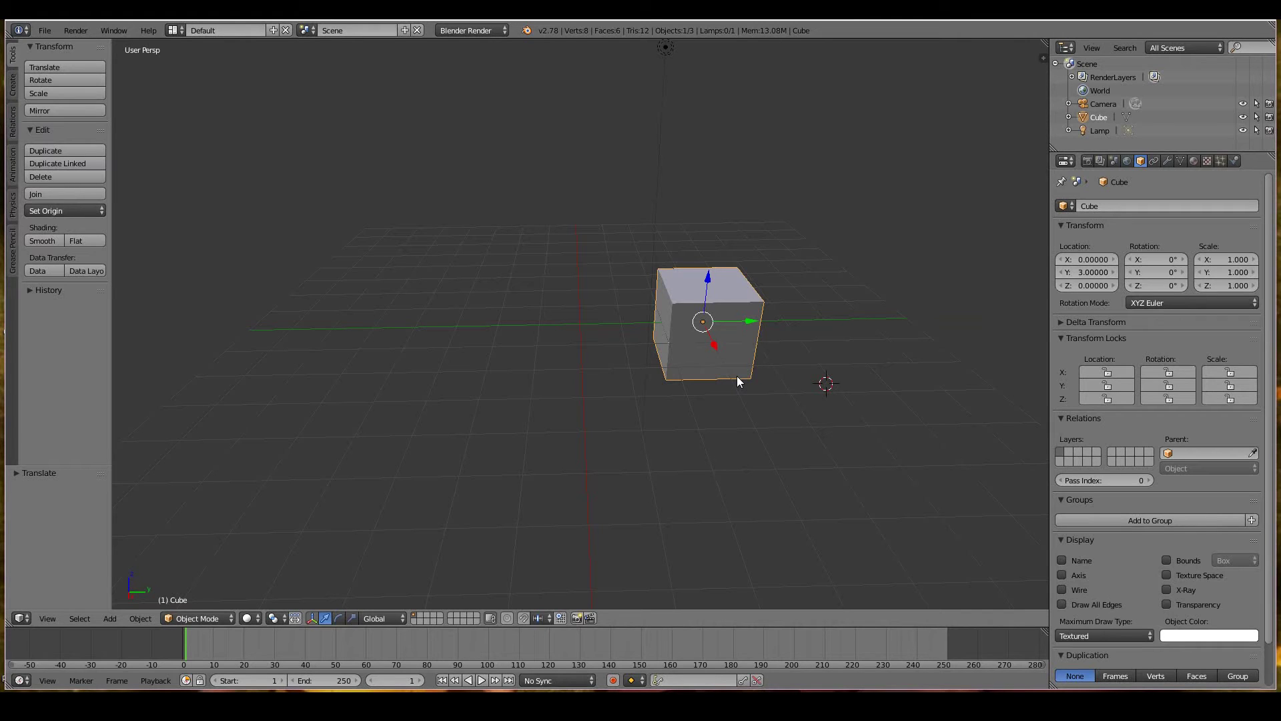
Move the cube exactly -3 units along the global Y axis
{"action": "key", "text": "g"}
{"action": "key", "text": "y"}
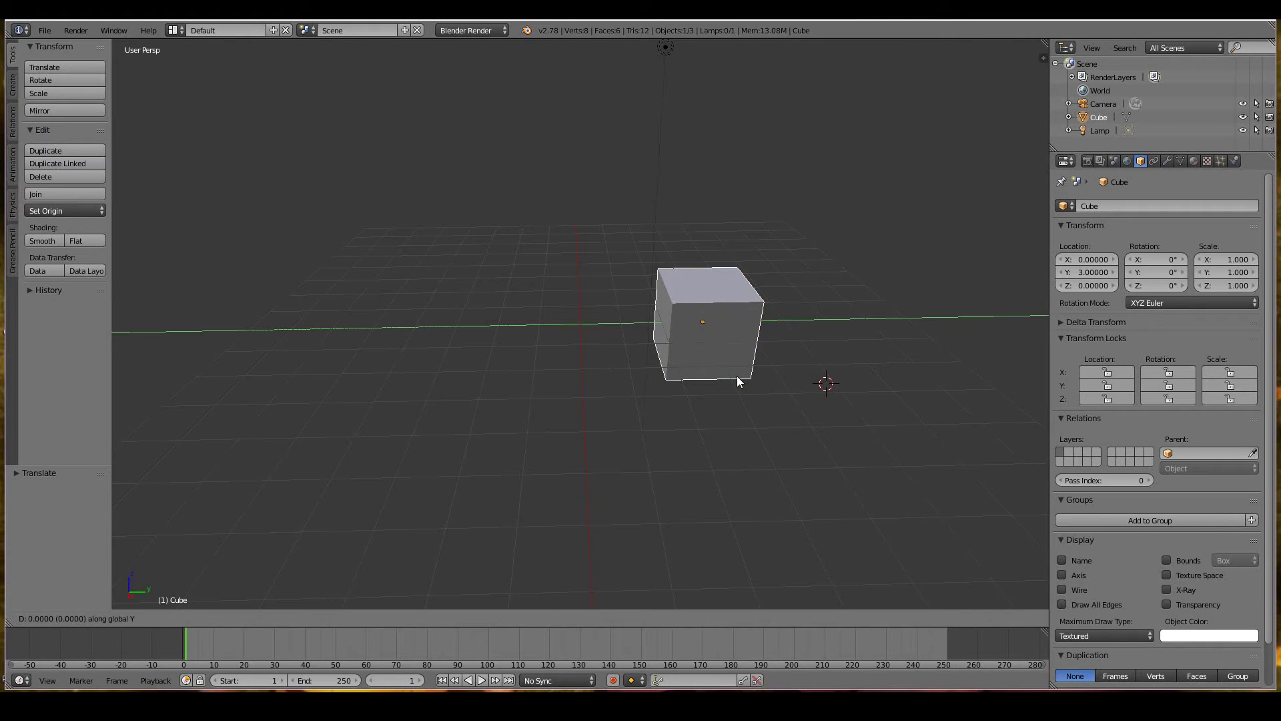
{"action": "type", "text": "-3"}
{"action": "key", "text": "Return"}
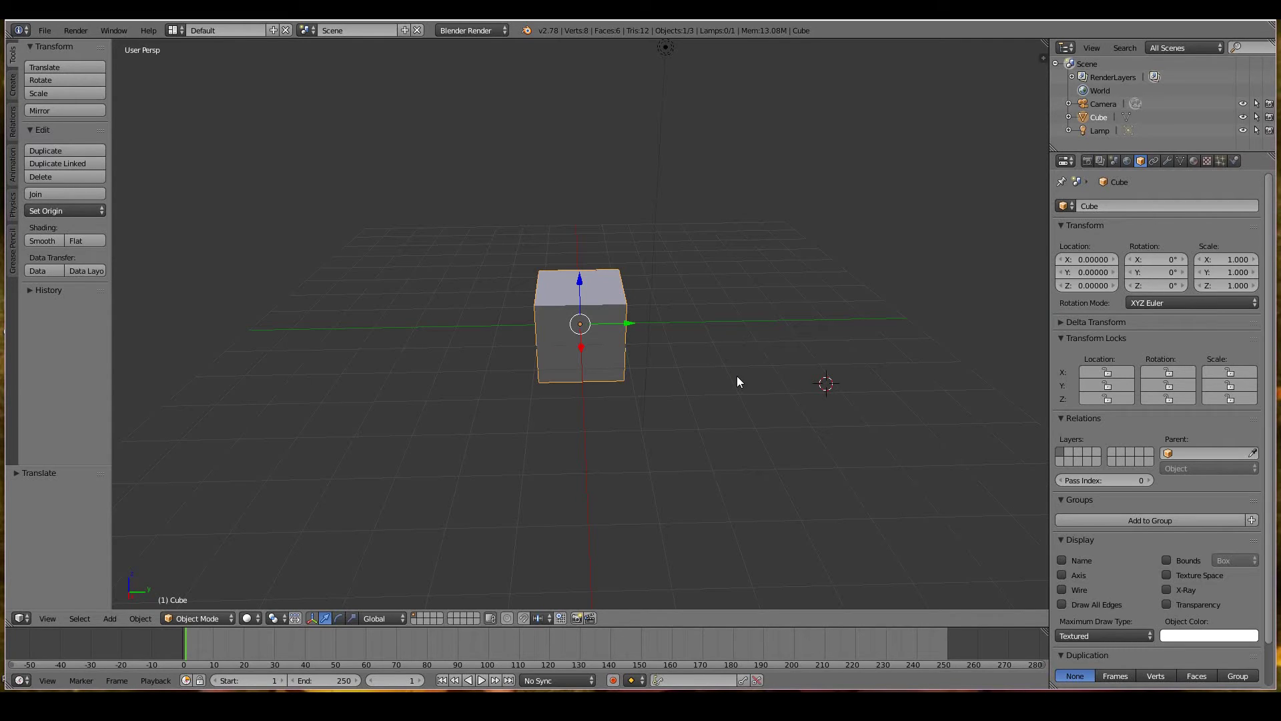
Try scaling the cube by a factor of 5 along the global X axis, and try moving it 6 units along X
{"action": "type", "text": "sx5"}
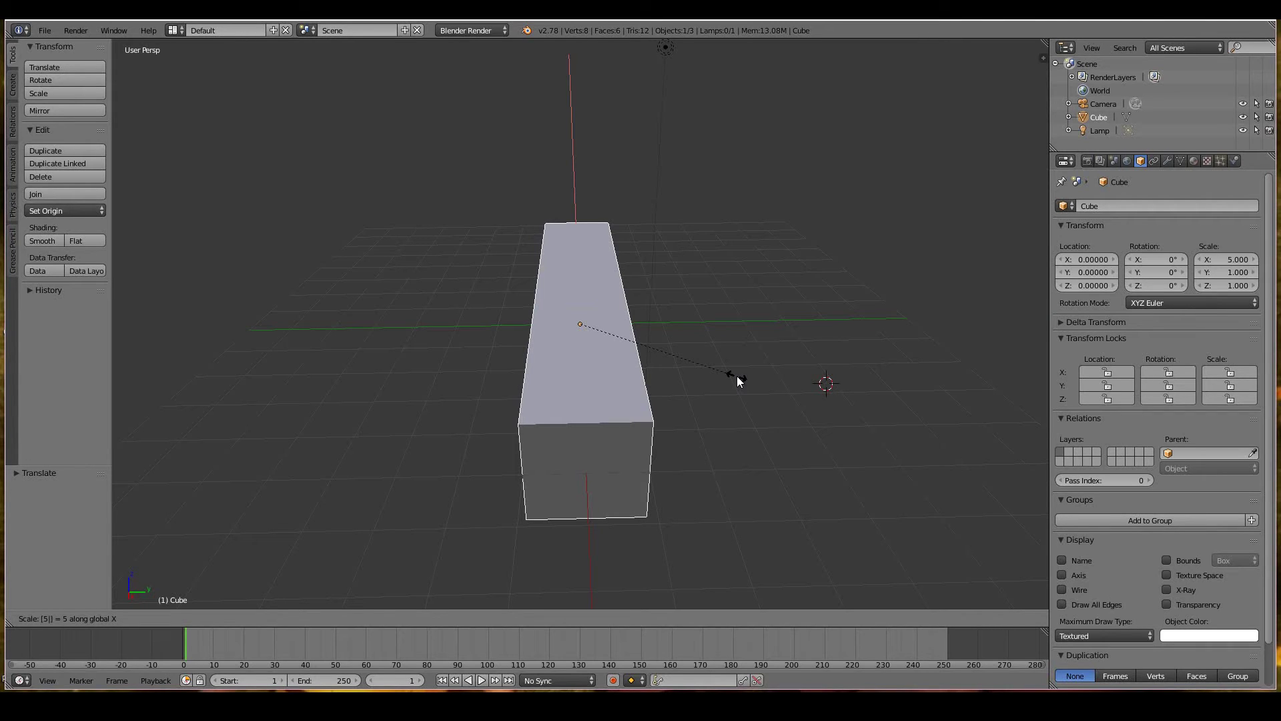
{"action": "key", "text": "Escape"}
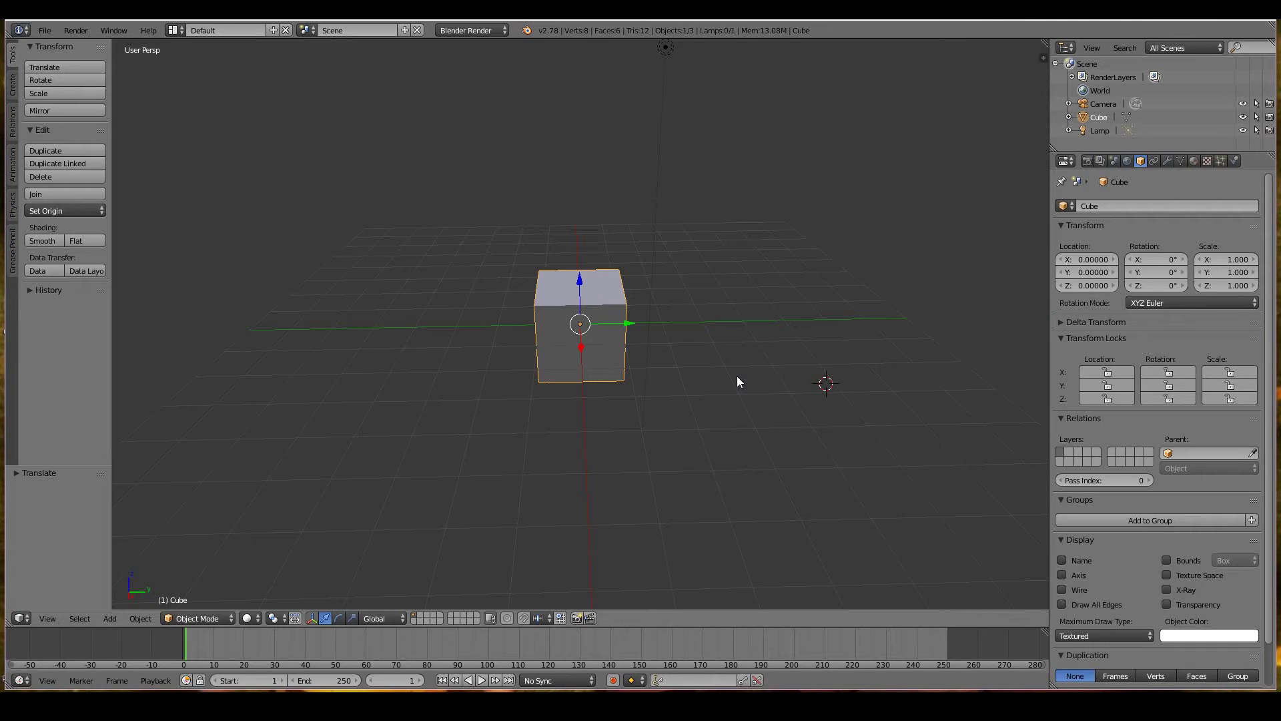
{"action": "key", "text": "g"}
{"action": "key", "text": "x"}
{"action": "key", "text": "6"}
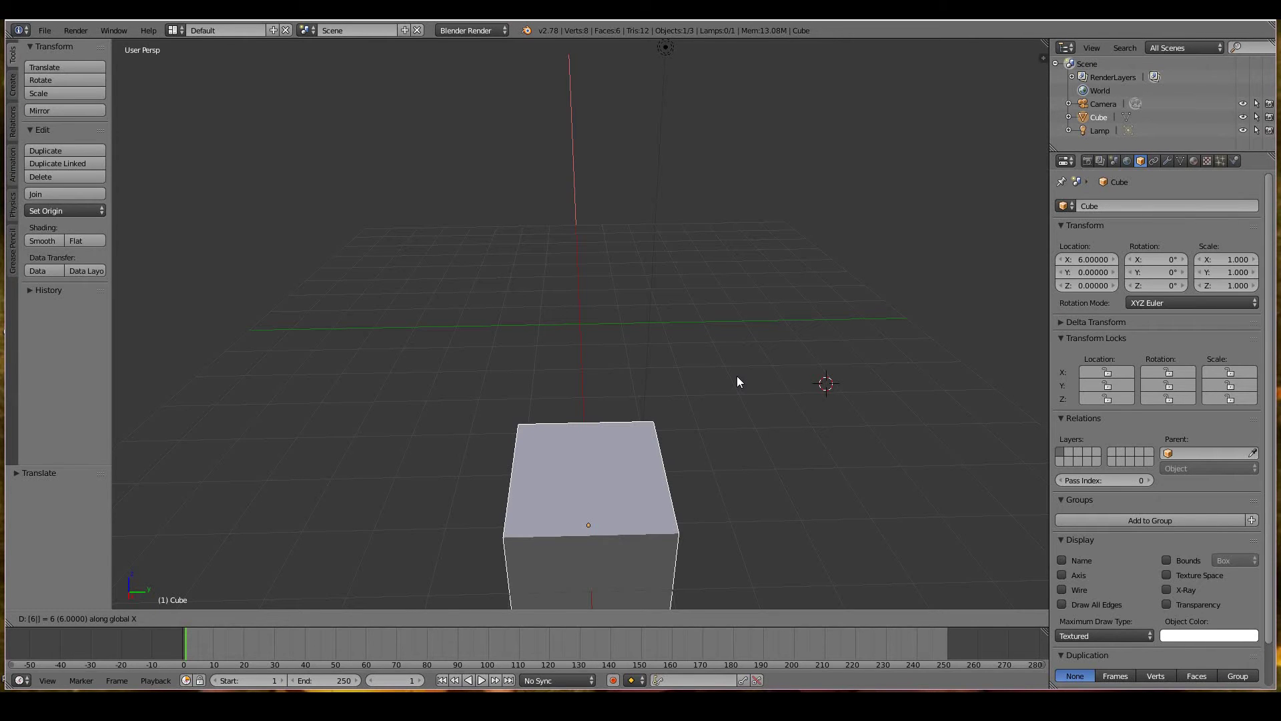
{"action": "key", "text": "Escape"}
Move the cube along Y with the green manipulator arrow, then clear its location
{"action": "middle_click_drag", "start_coordinate": [737, 381], "coordinate": [708, 386]}
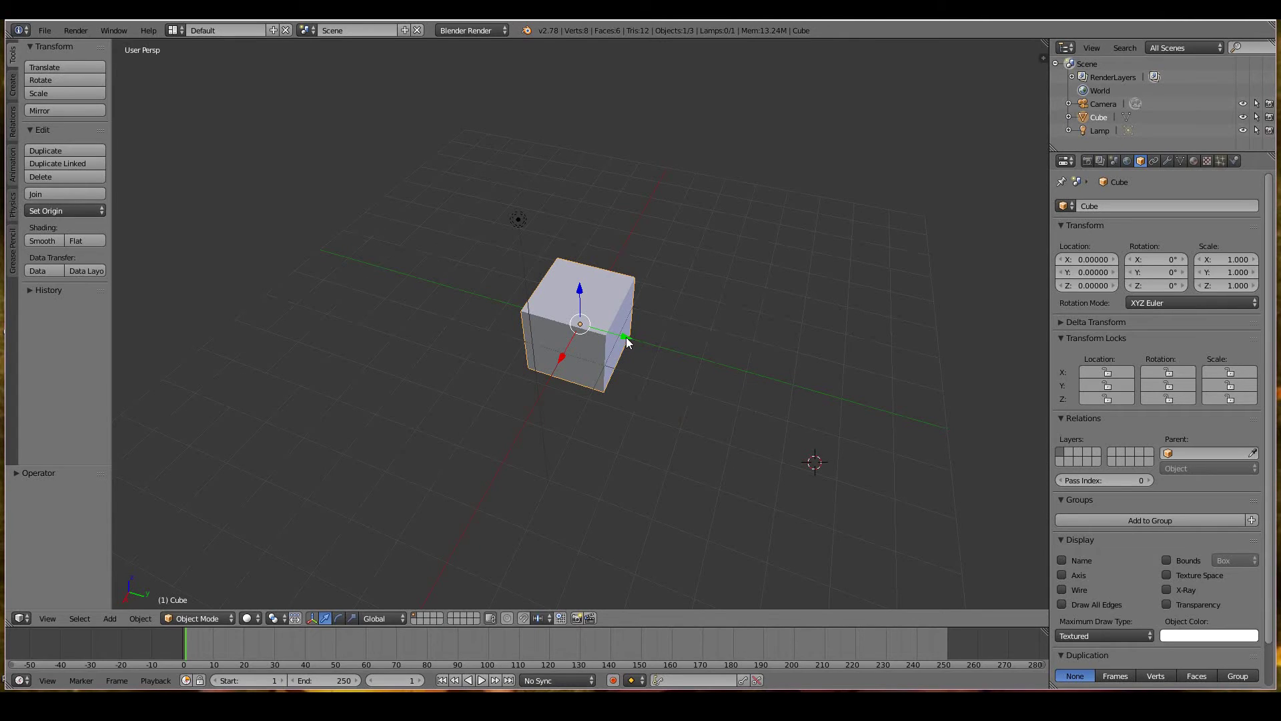
{"action": "left_click_drag", "start_coordinate": [625, 337], "coordinate": [760, 371]}
{"action": "right_click", "coordinate": [754, 365]}
{"action": "left_click_drag", "start_coordinate": [627, 342], "coordinate": [734, 365]}
{"action": "key", "text": "alt+g"}
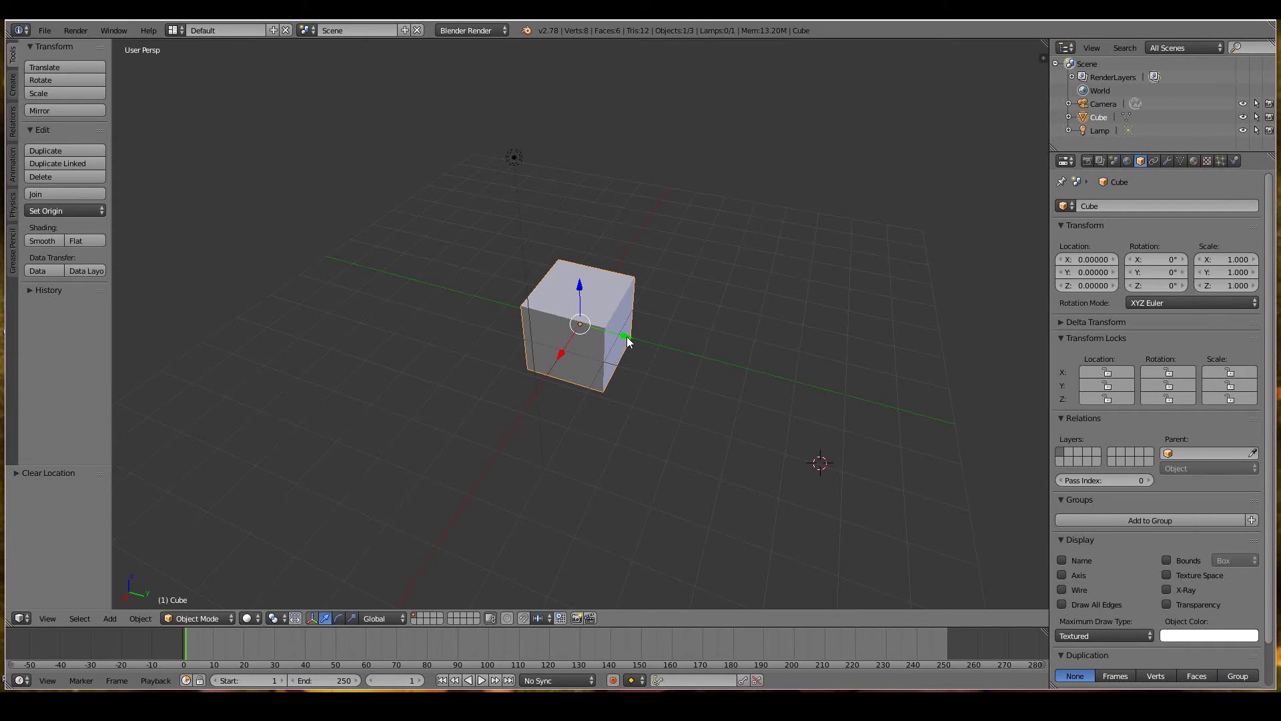
Try moving the cube freely along the global Y axis, and try stretching it along the same axis
{"action": "key", "text": "g"}
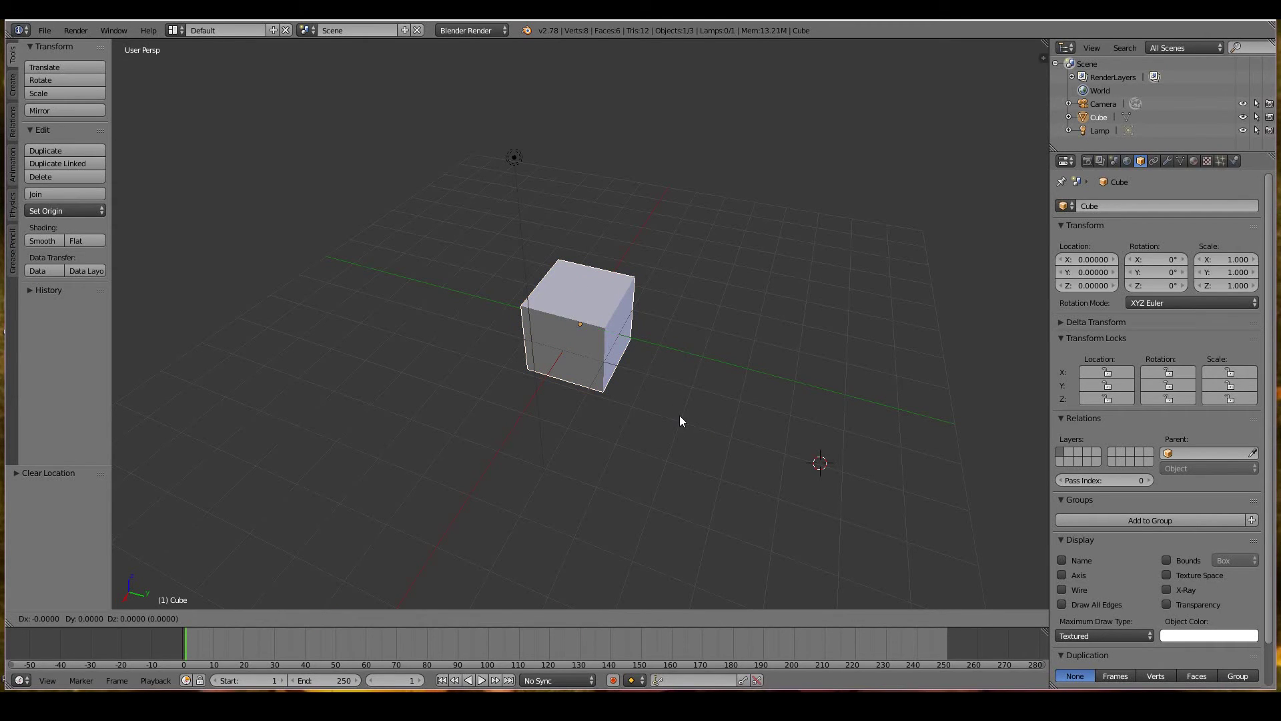
{"action": "key", "text": "y"}
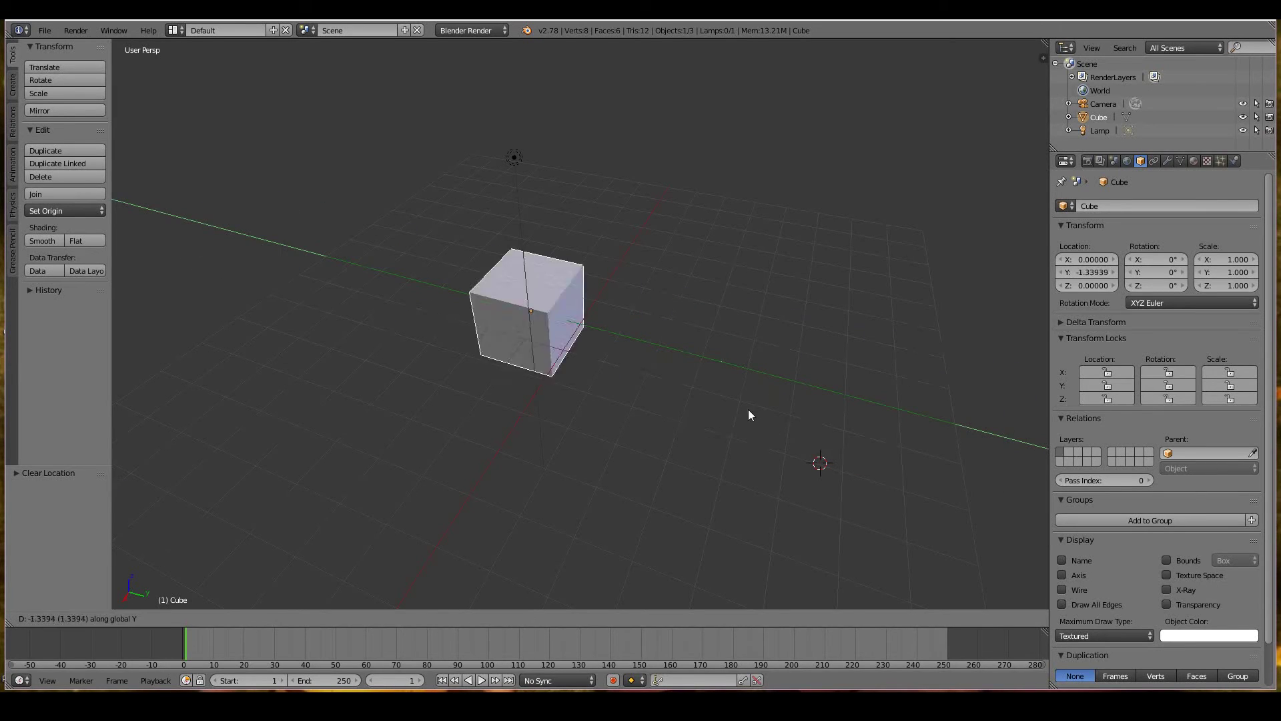
{"action": "right_click", "coordinate": [714, 405]}
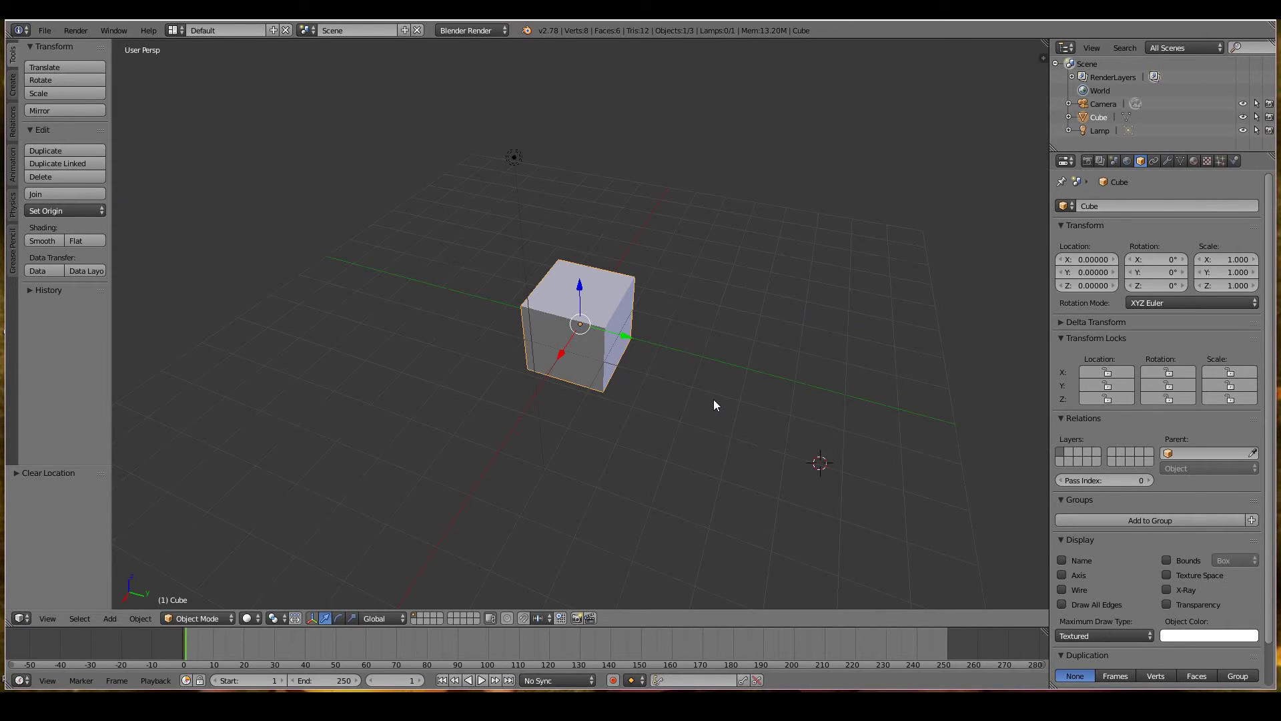
{"action": "key", "text": "s"}
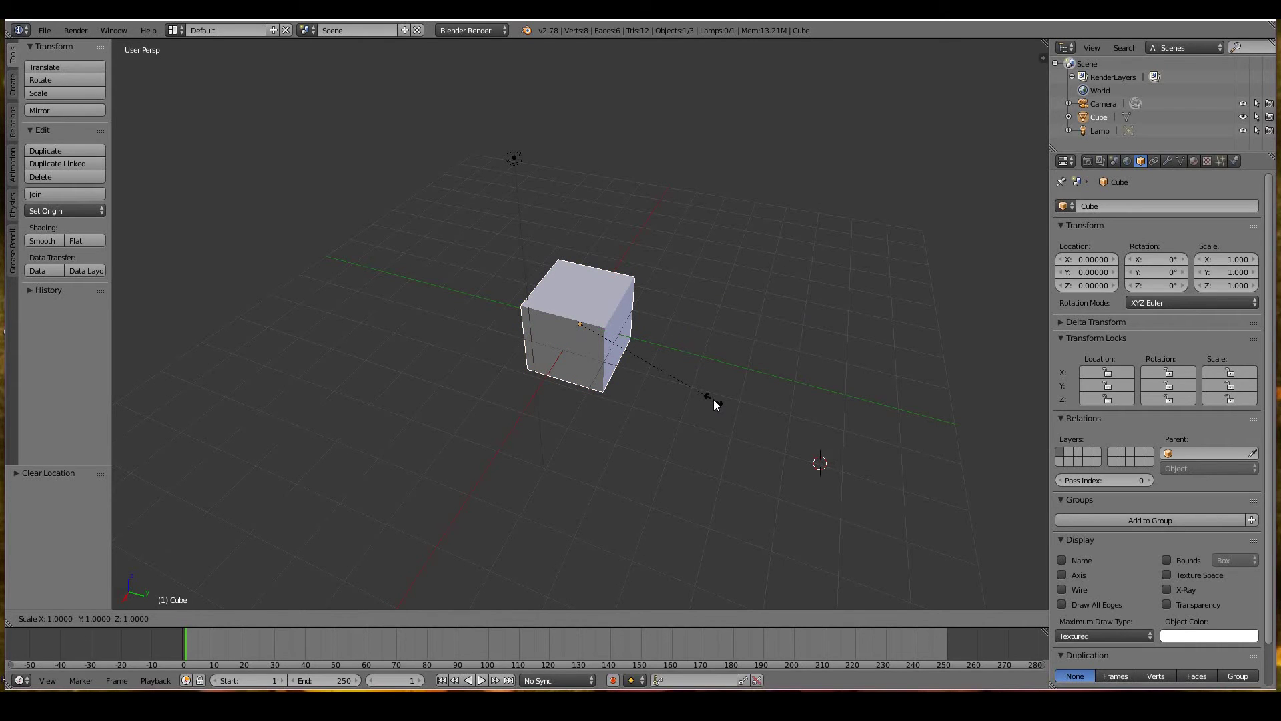
{"action": "key", "text": "y"}
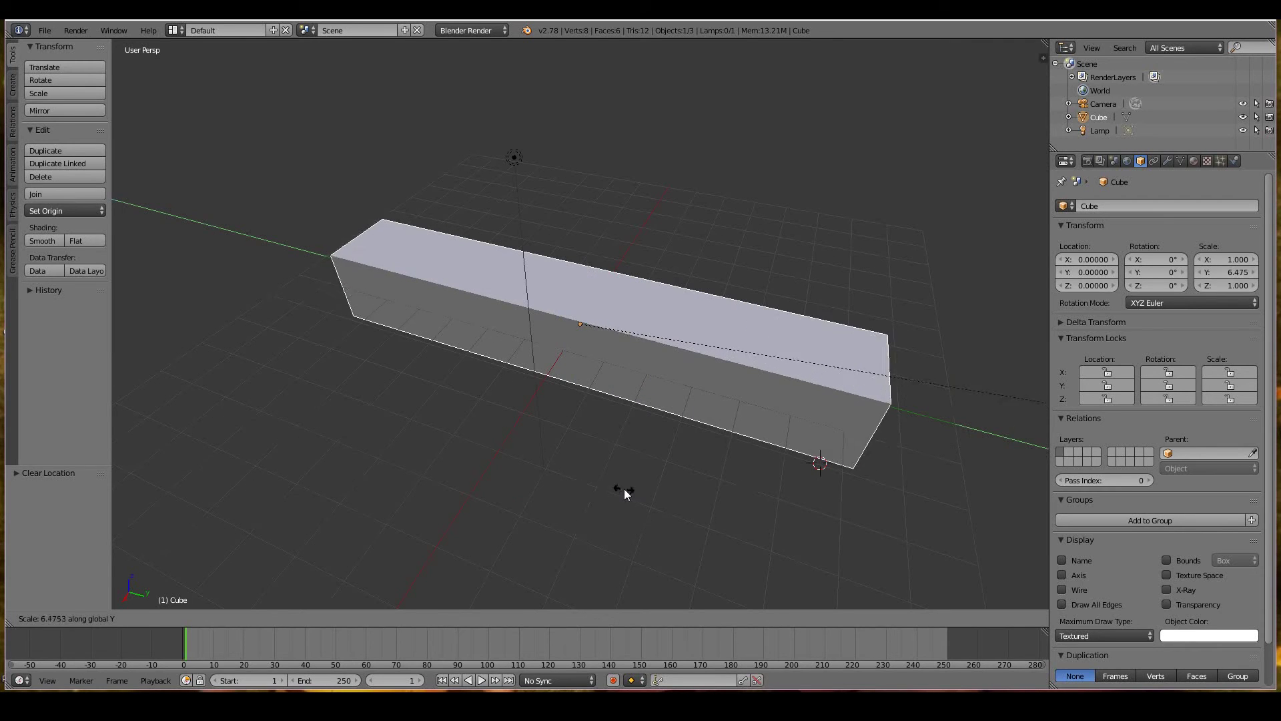
{"action": "right_click", "coordinate": [568, 447]}
Move the cube up about 4.31 units along the global Z axis, undo that, and try another free move along Z
{"action": "middle_click_drag", "start_coordinate": [568, 447], "coordinate": [539, 426]}
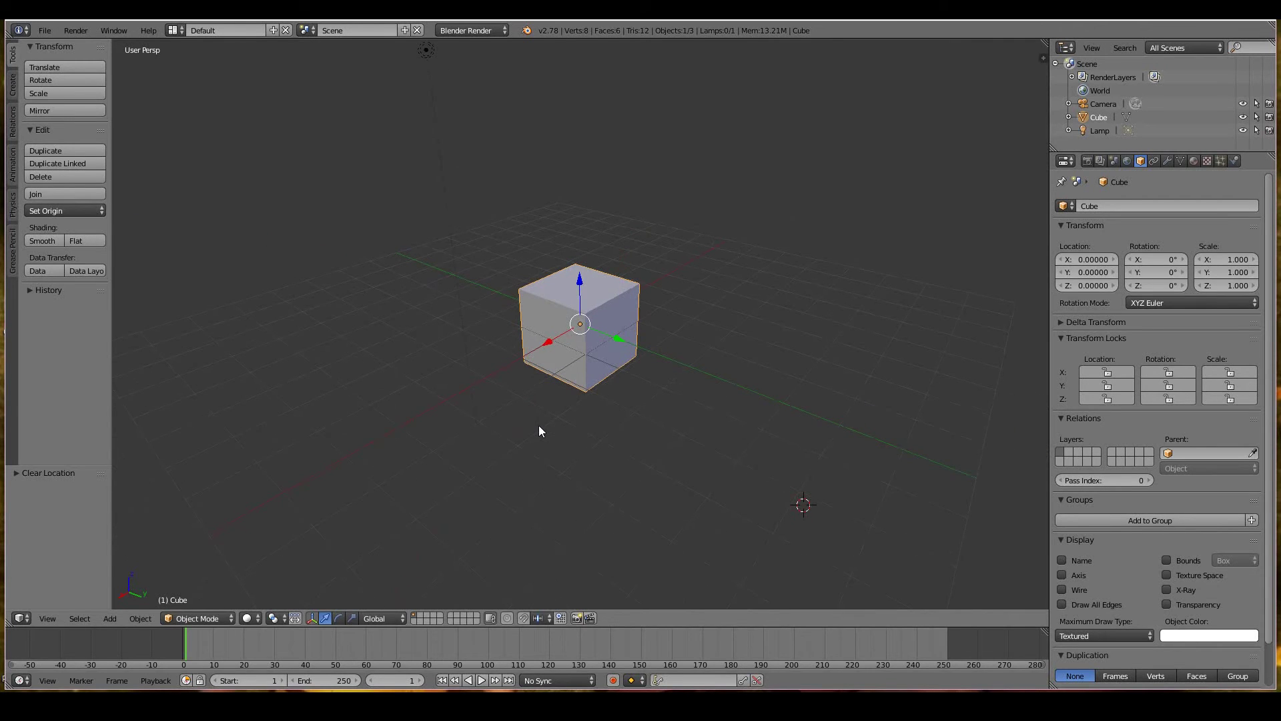
{"action": "key", "text": "g"}
{"action": "key", "text": "z"}
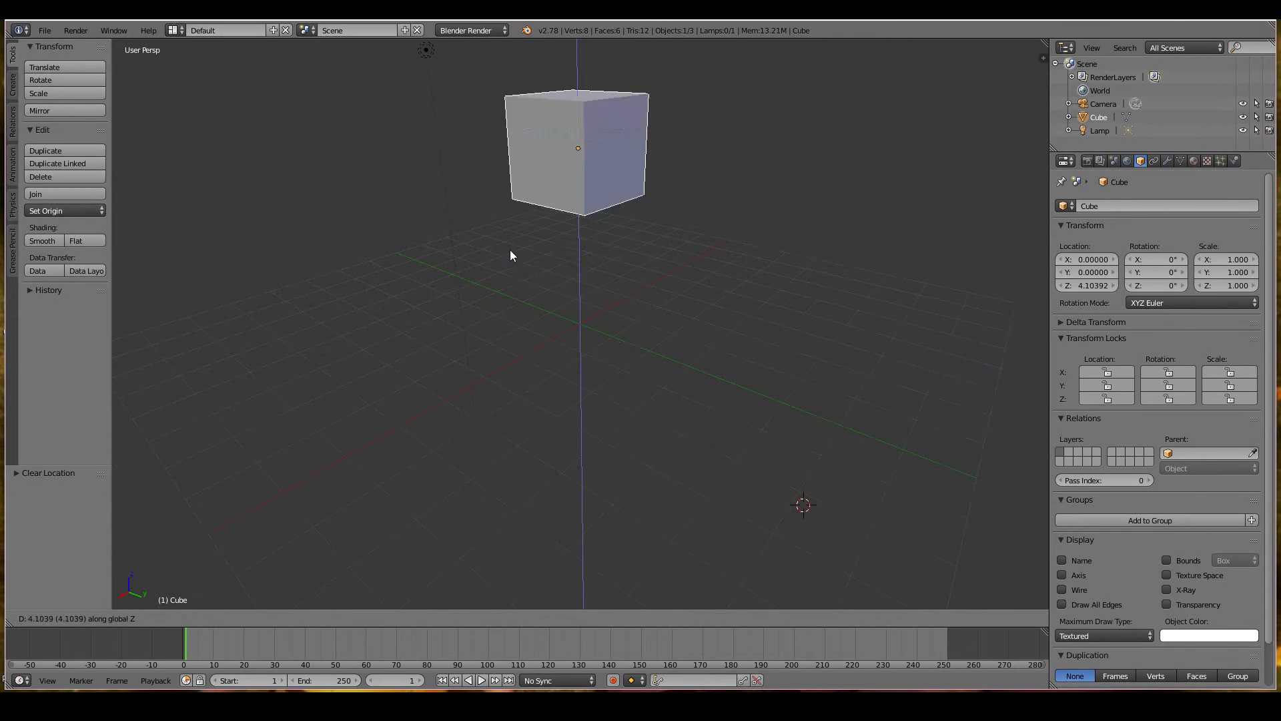
{"action": "left_click", "coordinate": [672, 243]}
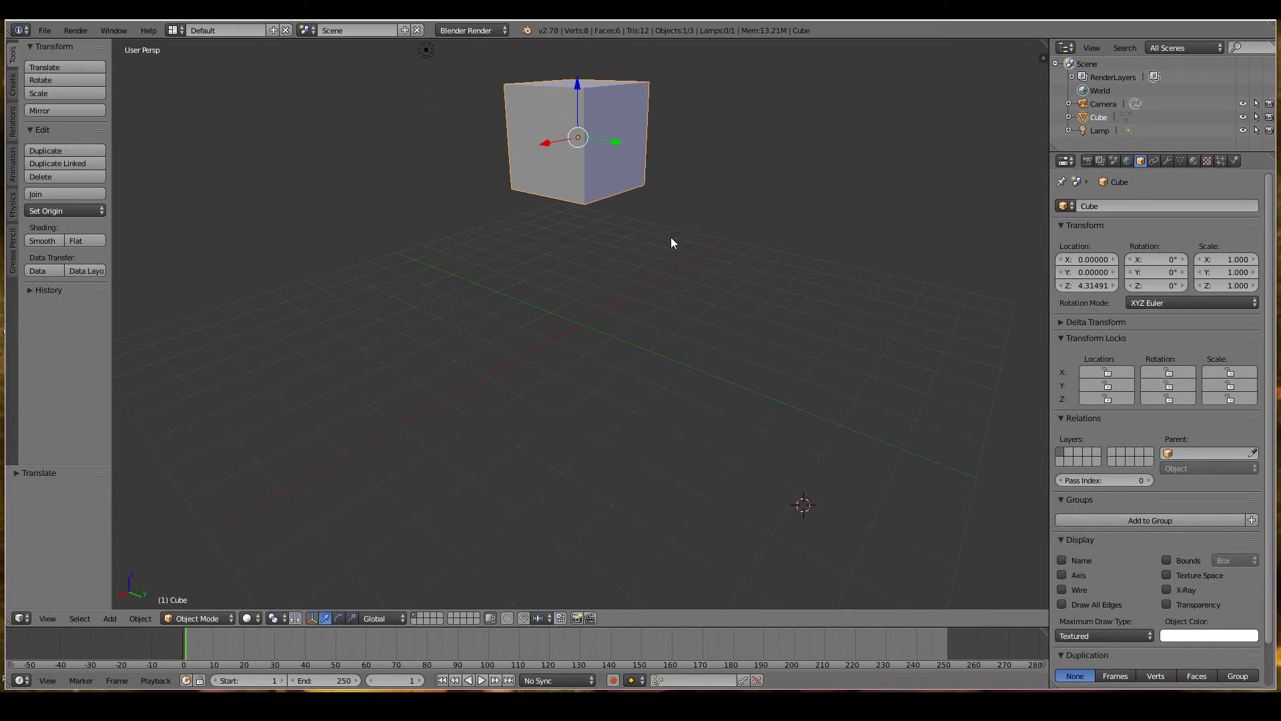
{"action": "key", "text": "ctrl+z"}
{"action": "key", "text": "g"}
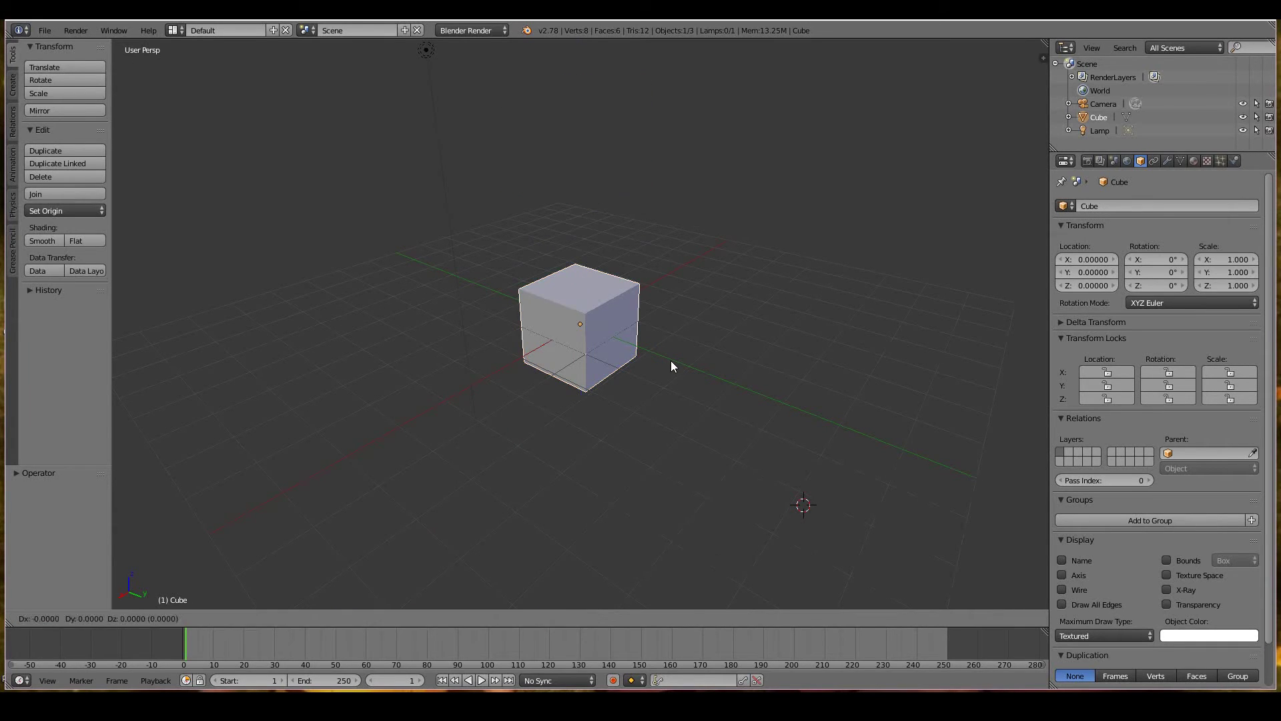
{"action": "key", "text": "z"}
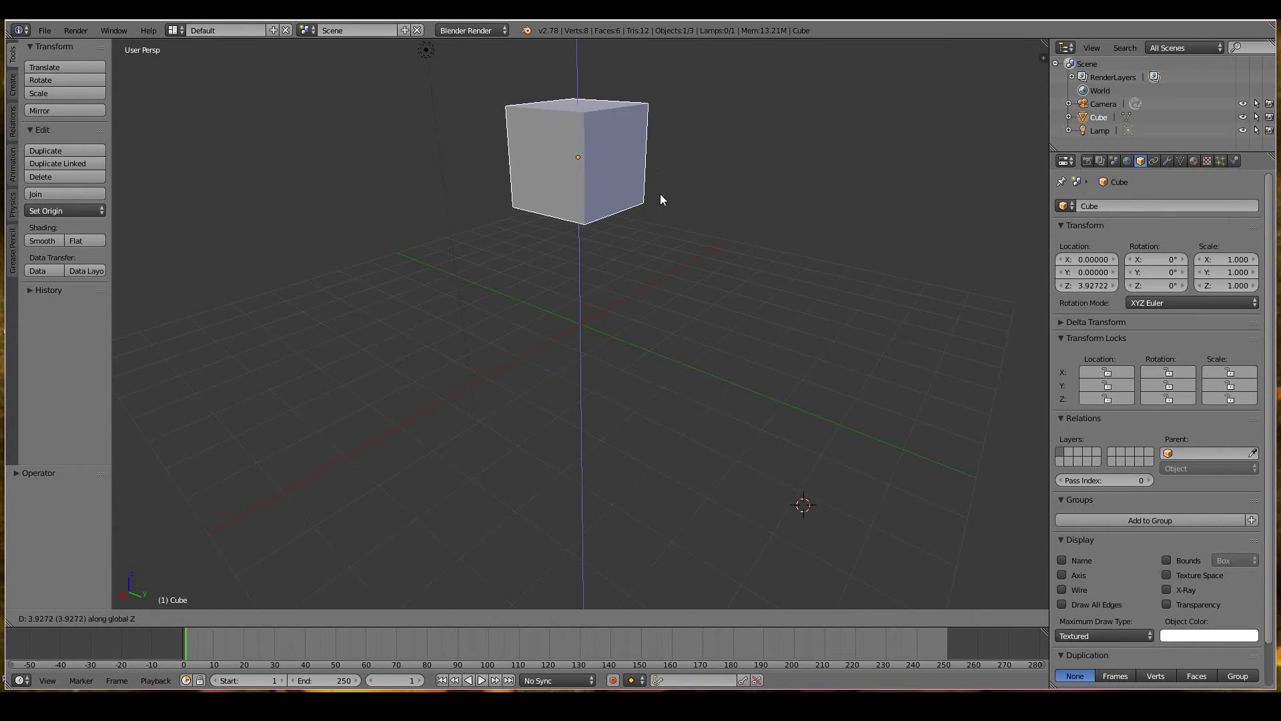
{"action": "right_click", "coordinate": [659, 194]}
Try scaling the cube on the X and Y axes only, excluding Z
{"action": "middle_click_drag", "start_coordinate": [603, 360], "coordinate": [645, 388]}
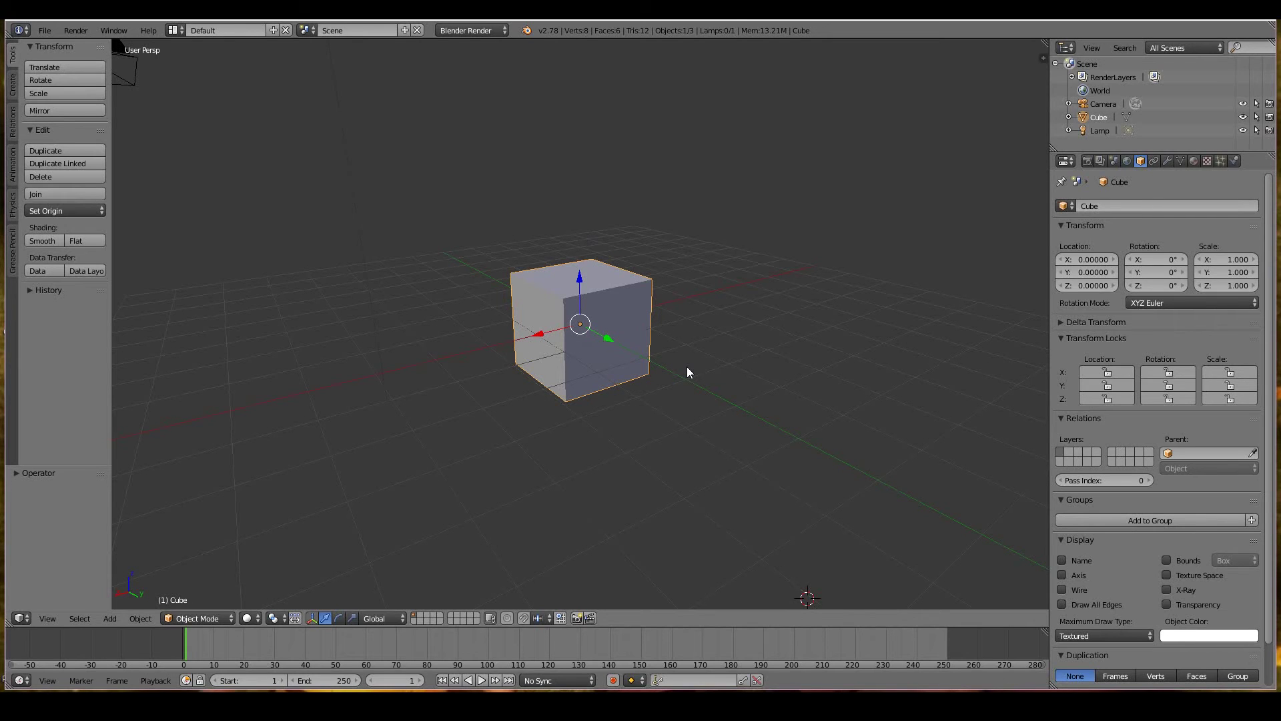
{"action": "middle_click_drag", "start_coordinate": [632, 375], "coordinate": [636, 374]}
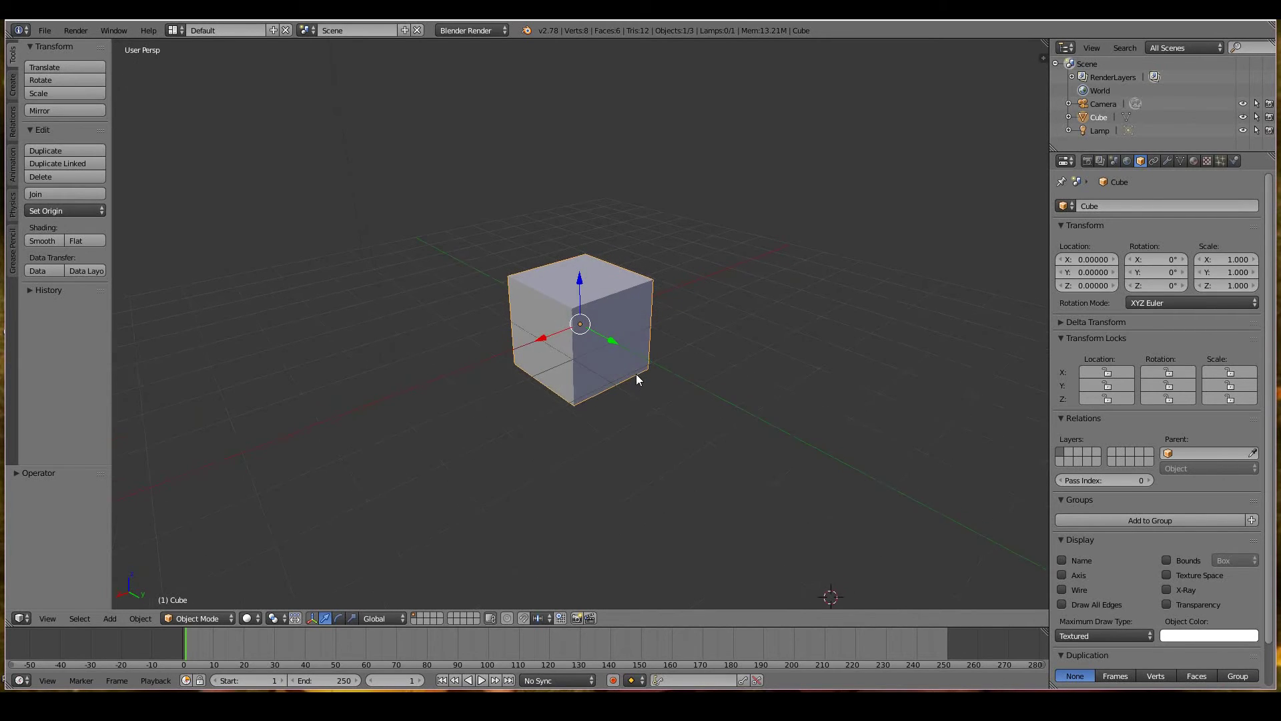
{"action": "key", "text": "s"}
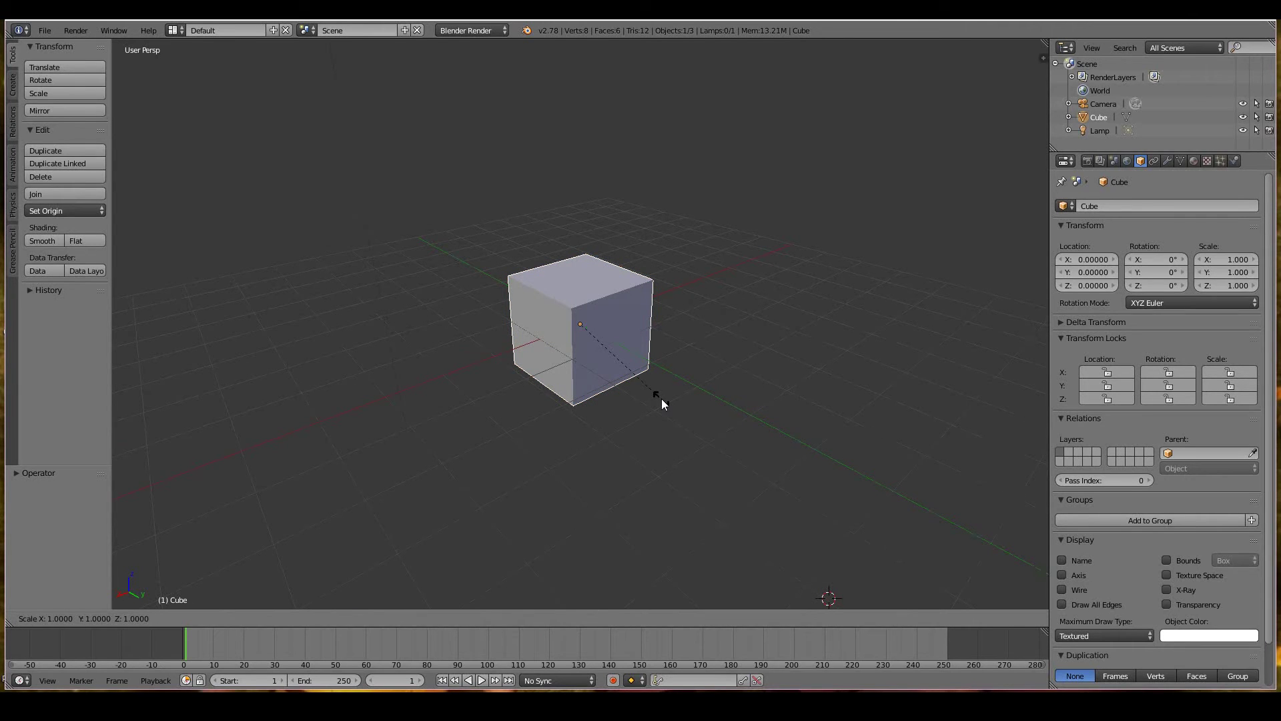
{"action": "key", "text": "shift+z"}
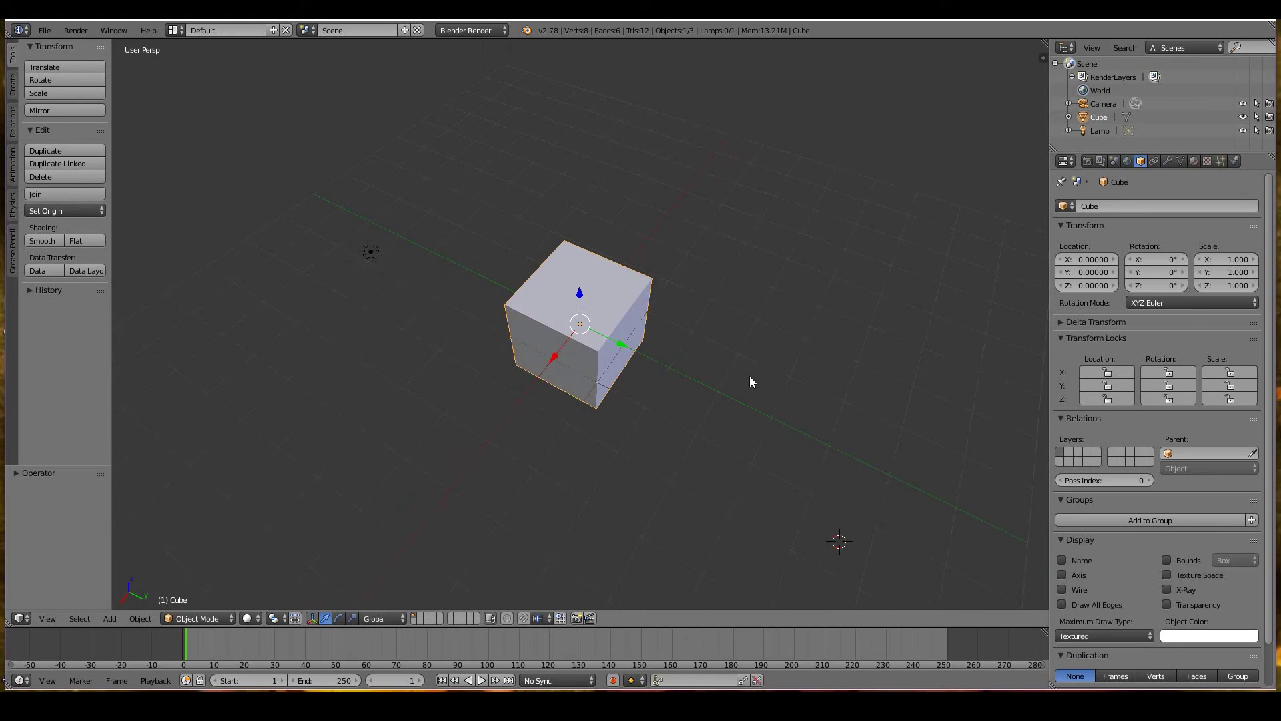
Try rotating the cube freely with the Rotate tool, and try resizing it uniformly with the Scale tool
{"action": "middle_click_drag", "start_coordinate": [750, 375], "coordinate": [764, 345]}
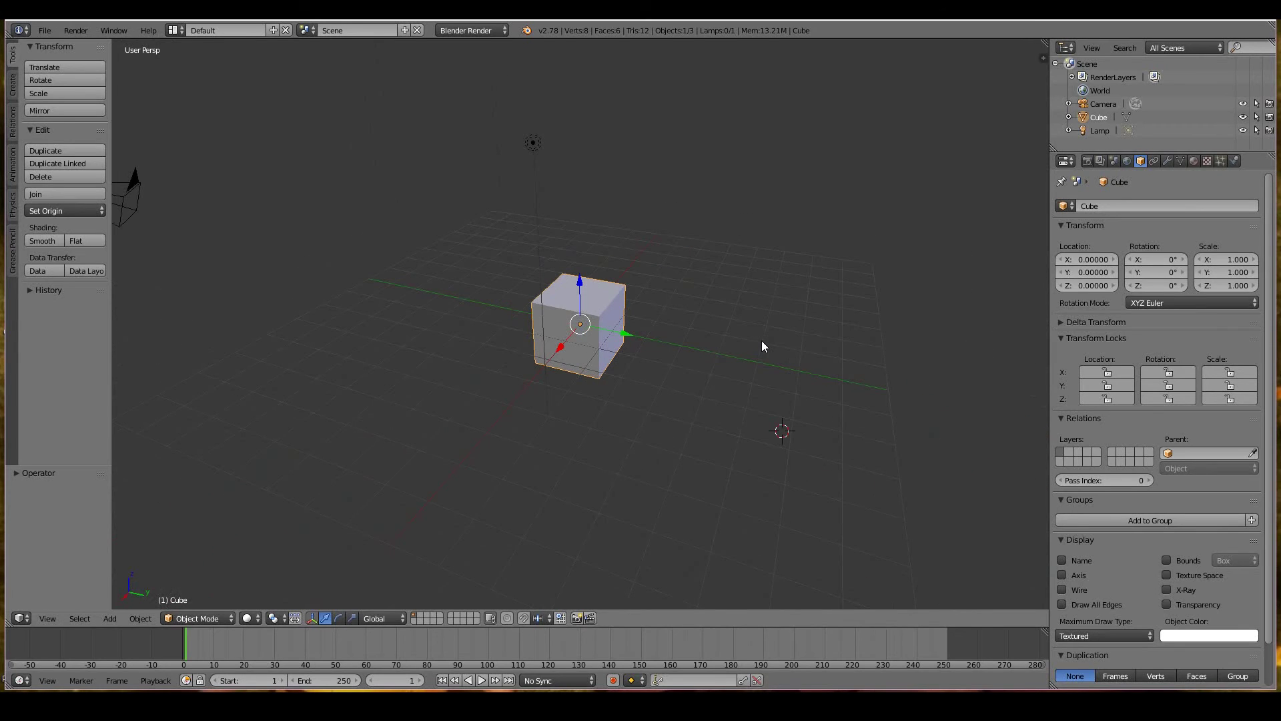
{"action": "middle_click_drag", "start_coordinate": [545, 347], "coordinate": [454, 341]}
{"action": "left_click", "coordinate": [41, 80]}
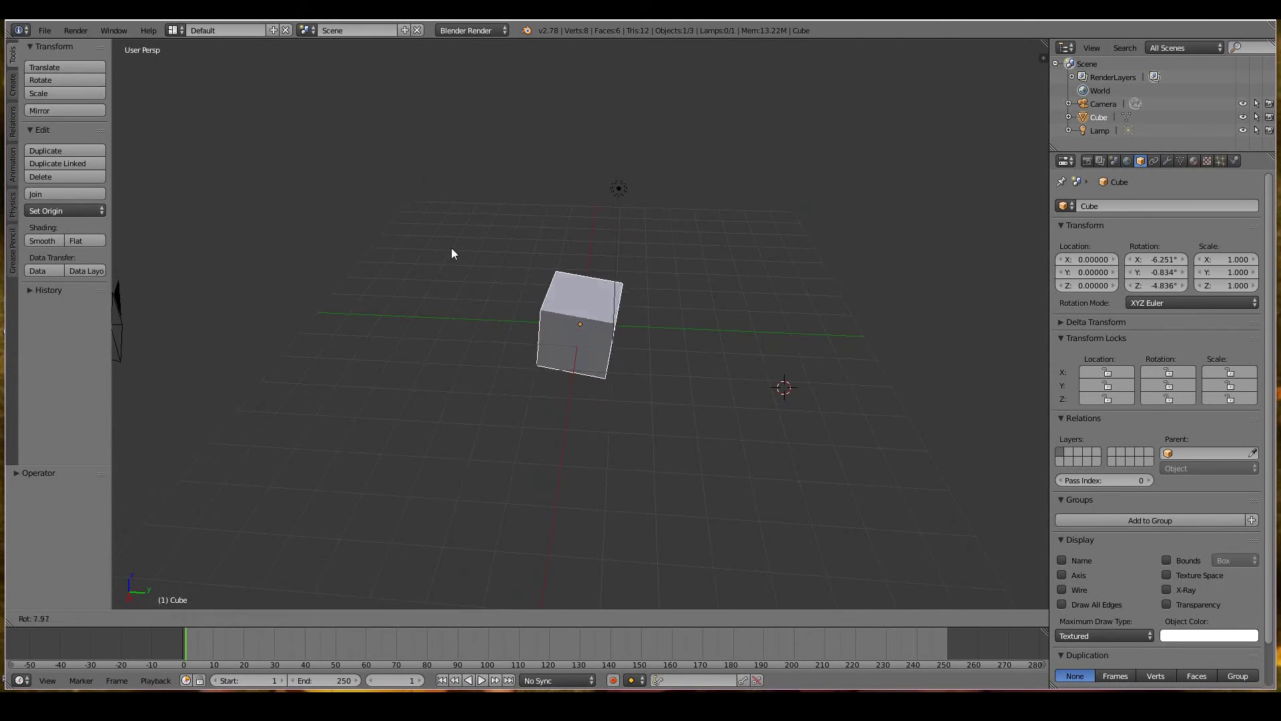
{"action": "right_click", "coordinate": [696, 342]}
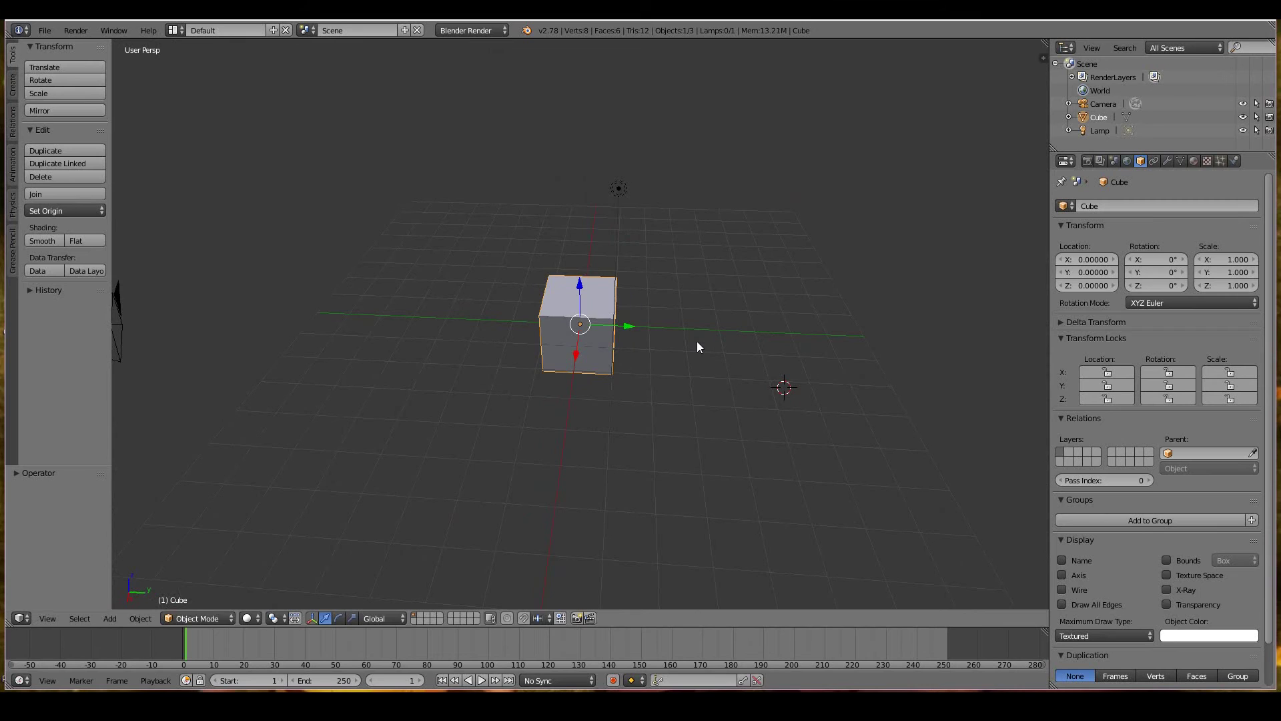
{"action": "left_click", "coordinate": [49, 93]}
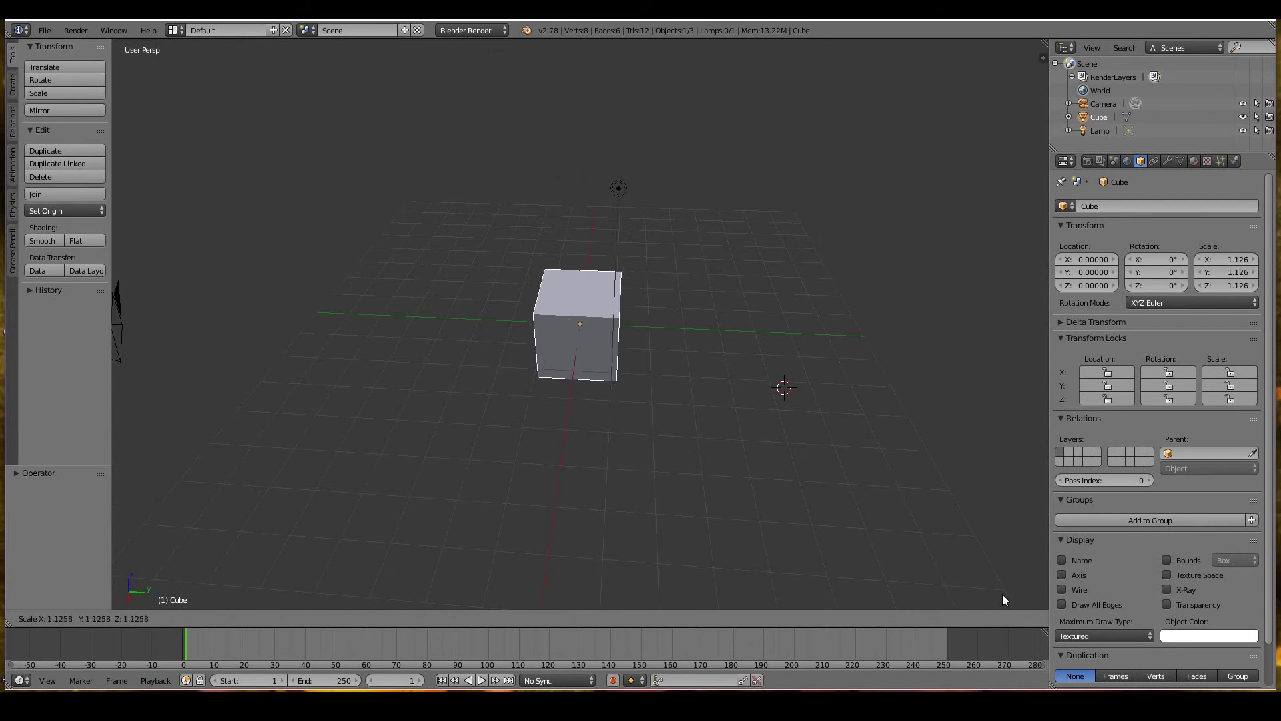
{"action": "right_click", "coordinate": [454, 293]}
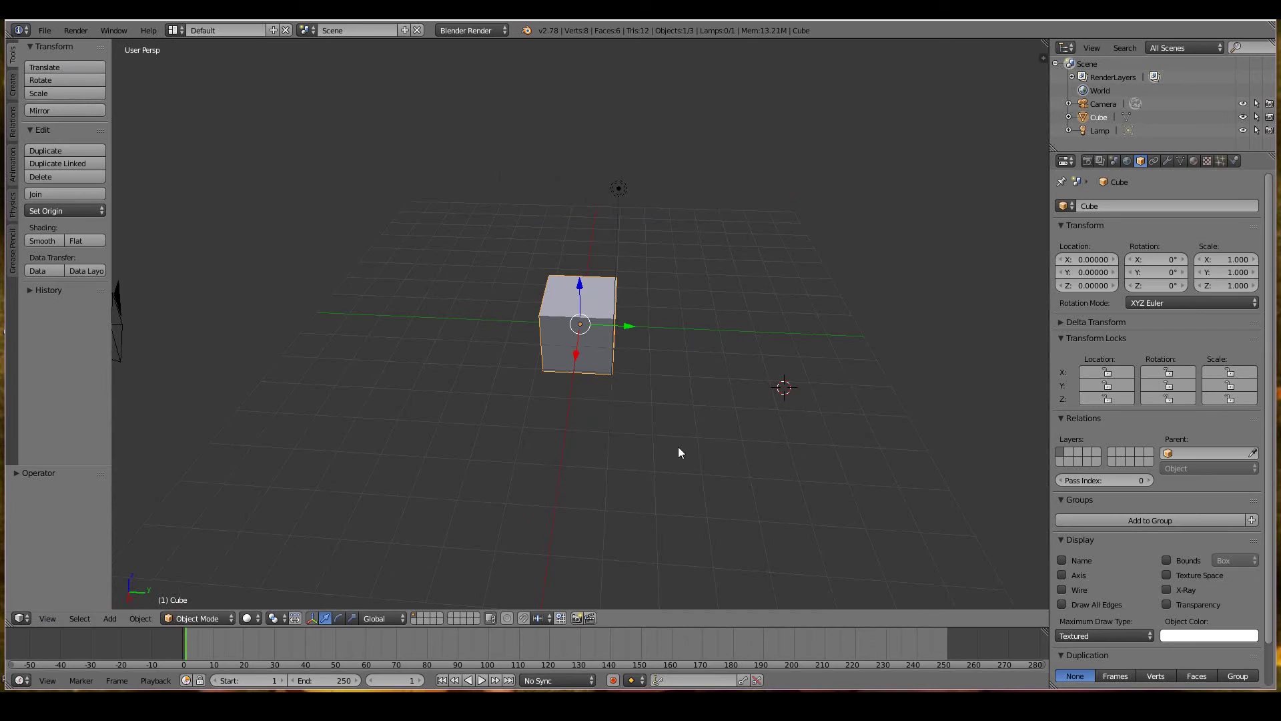
Examine the cube from different angles and distances by orbiting around it in increments and zooming in and out
{"action": "mouse_move", "coordinate": [678, 446]}
{"action": "middle_mouse_down"}
{"action": "mouse_move", "coordinate": [716, 443]}
{"action": "mouse_move", "coordinate": [685, 428]}
{"action": "middle_mouse_up"}
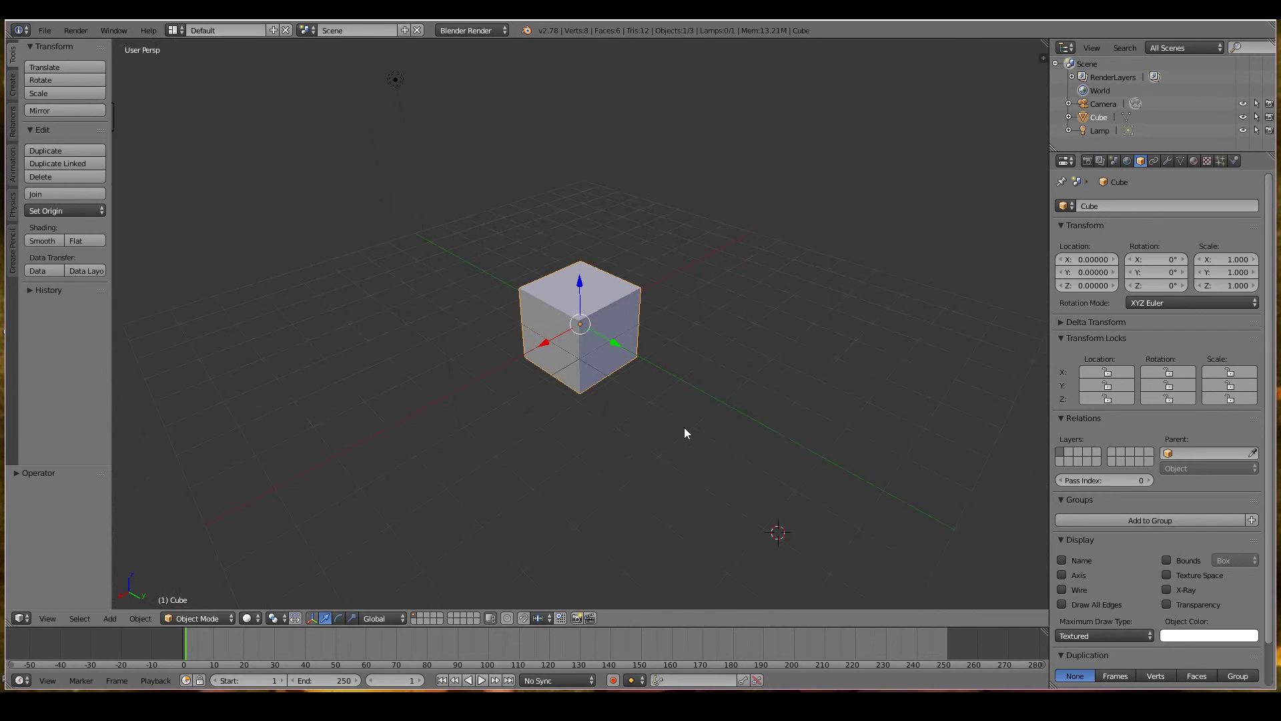
{"action": "key", "text": "KP_6"}
{"action": "key", "text": "KP_6"}
{"action": "key", "text": "KP_6"}
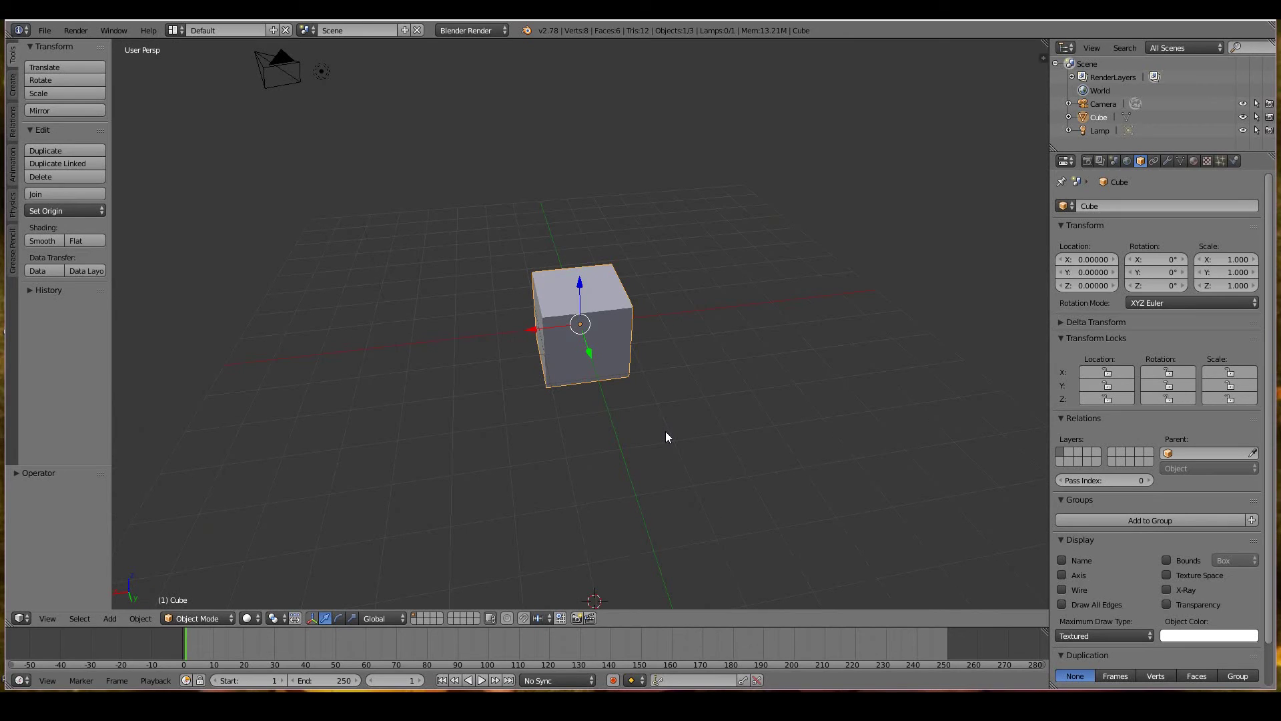
{"action": "key", "text": "KP_6"}
{"action": "key", "text": "KP_6"}
{"action": "key", "text": "KP_6"}
{"action": "key", "text": "KP_6"}
{"action": "key", "text": "KP_6"}
{"action": "key", "text": "KP_6"}
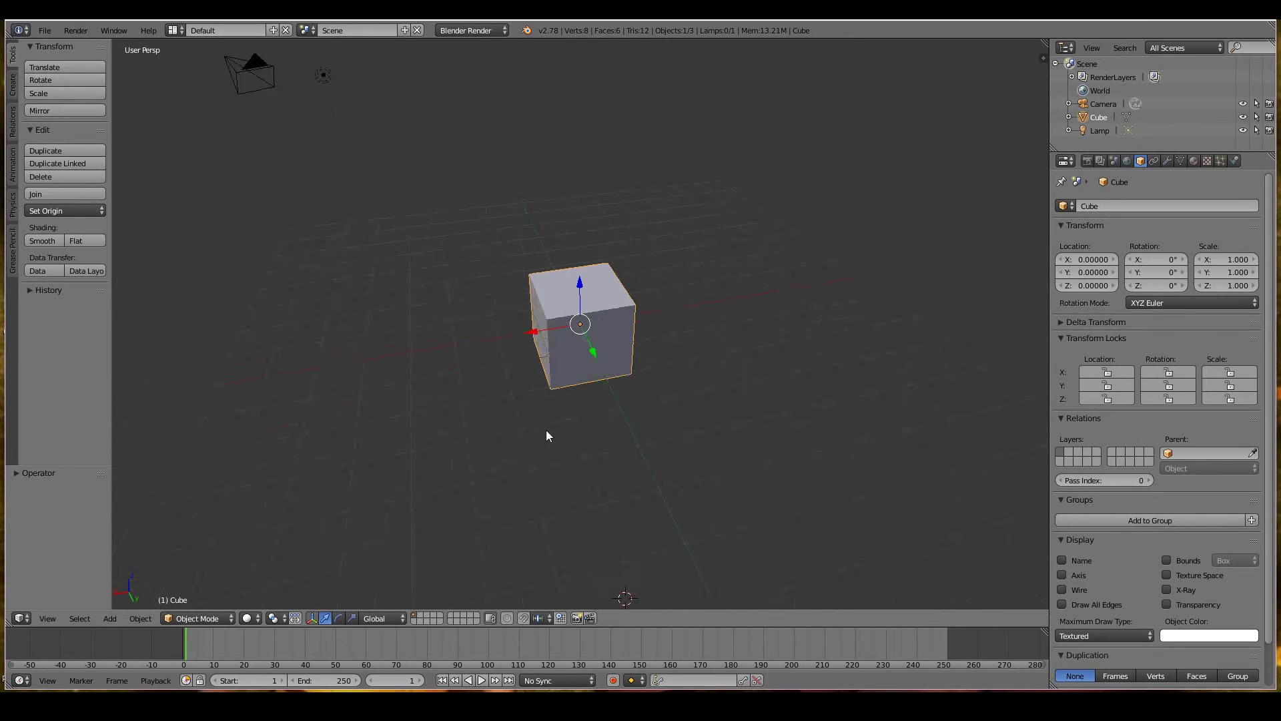
{"action": "key", "text": "KP_6"}
{"action": "key", "text": "KP_6"}
{"action": "key", "text": "KP_6"}
{"action": "key", "text": "KP_6"}
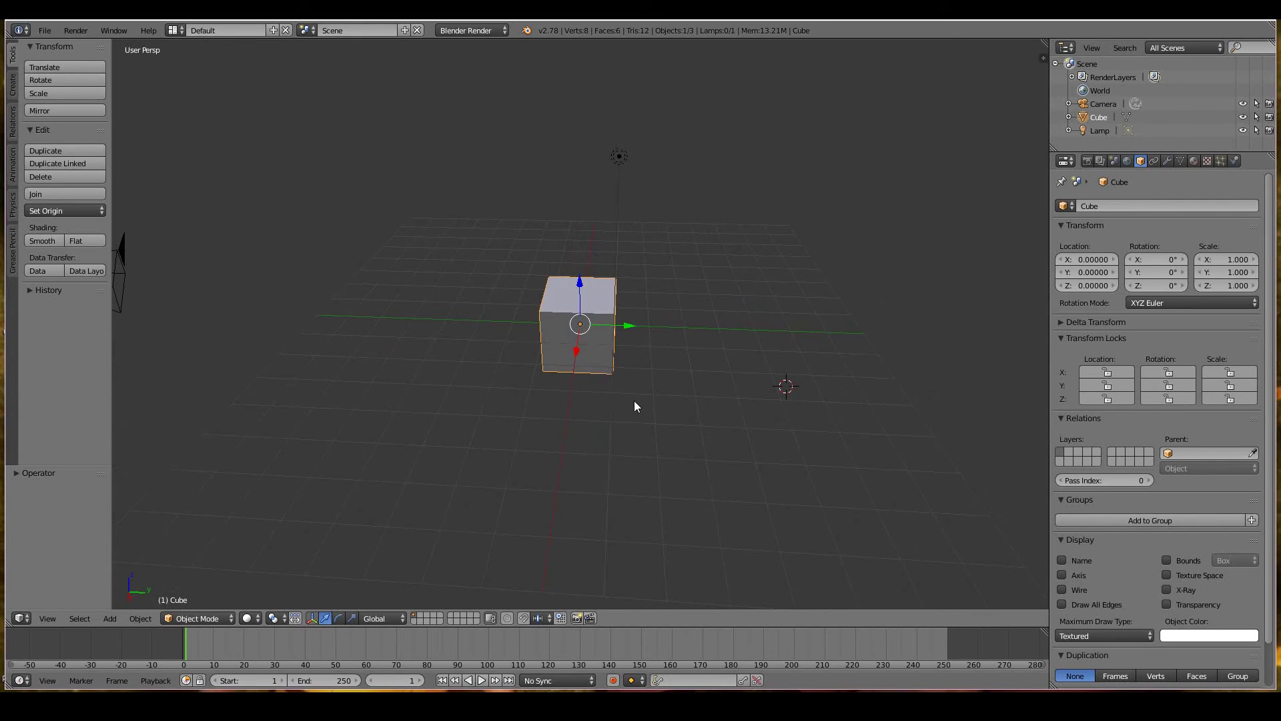
{"action": "key", "text": "KP_6"}
{"action": "key", "text": "KP_6"}
{"action": "key", "text": "KP_6"}
{"action": "key", "text": "KP_2"}
{"action": "key", "text": "KP_Add"}
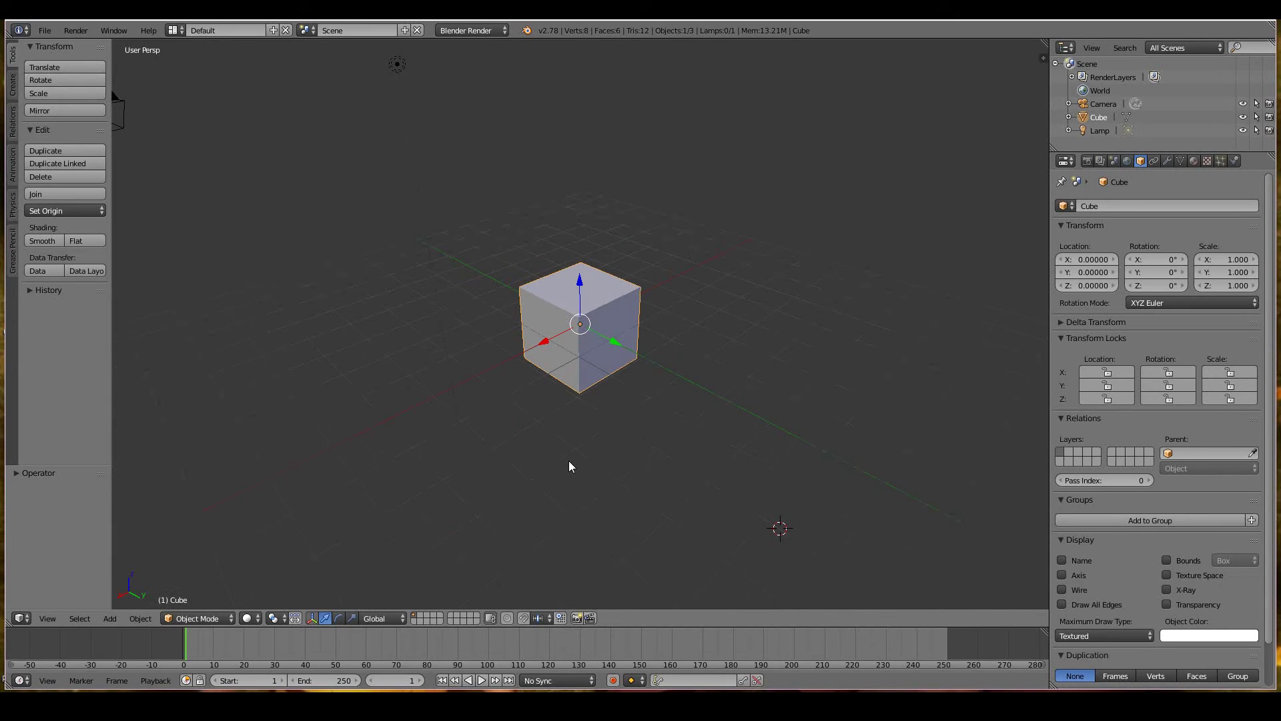
{"action": "key", "text": "KP_Subtract"}
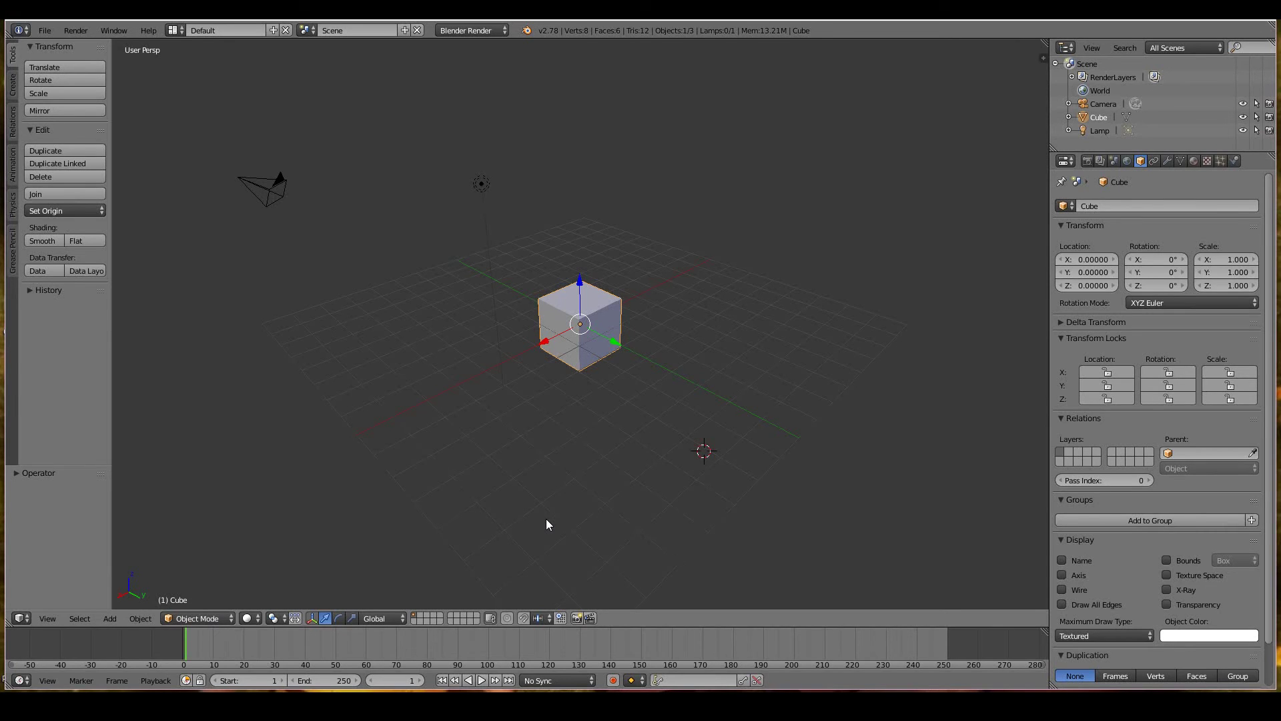
Select the camera and try rotating it freely and around the global Z axis
{"action": "middle_click_drag", "start_coordinate": [546, 525], "coordinate": [717, 466]}
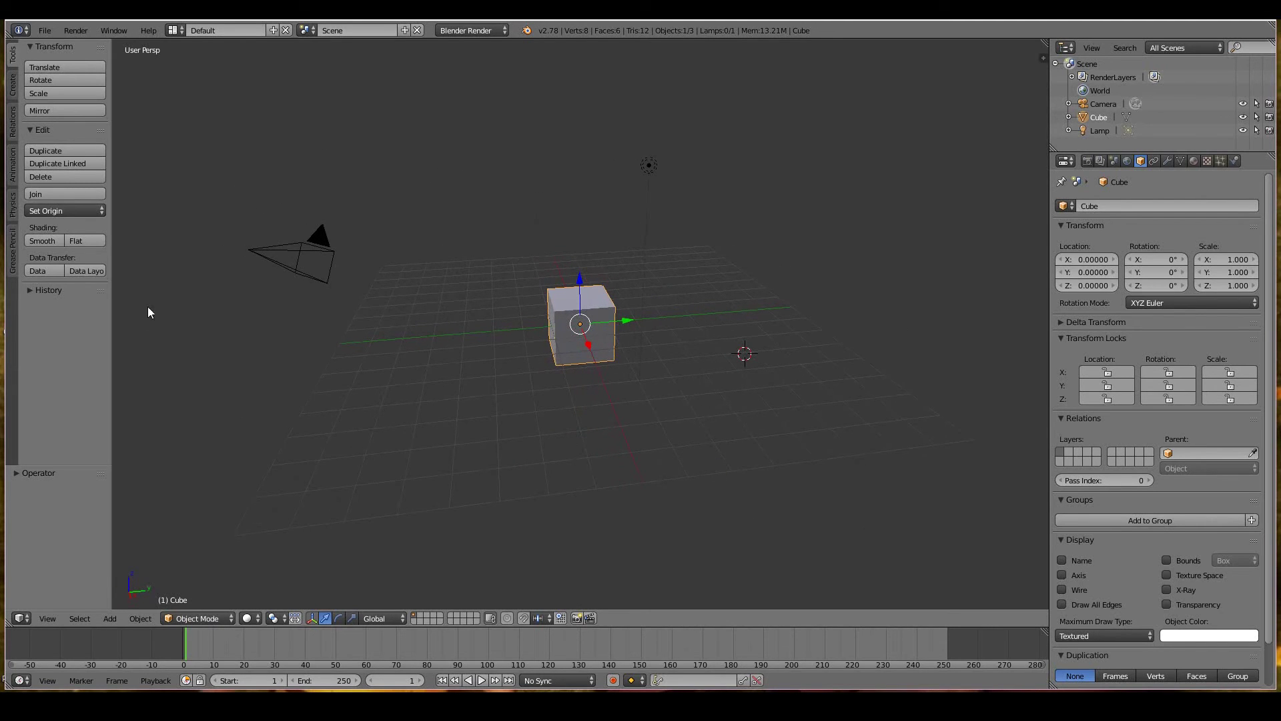
{"action": "right_click", "coordinate": [297, 254]}
{"action": "key", "text": "r"}
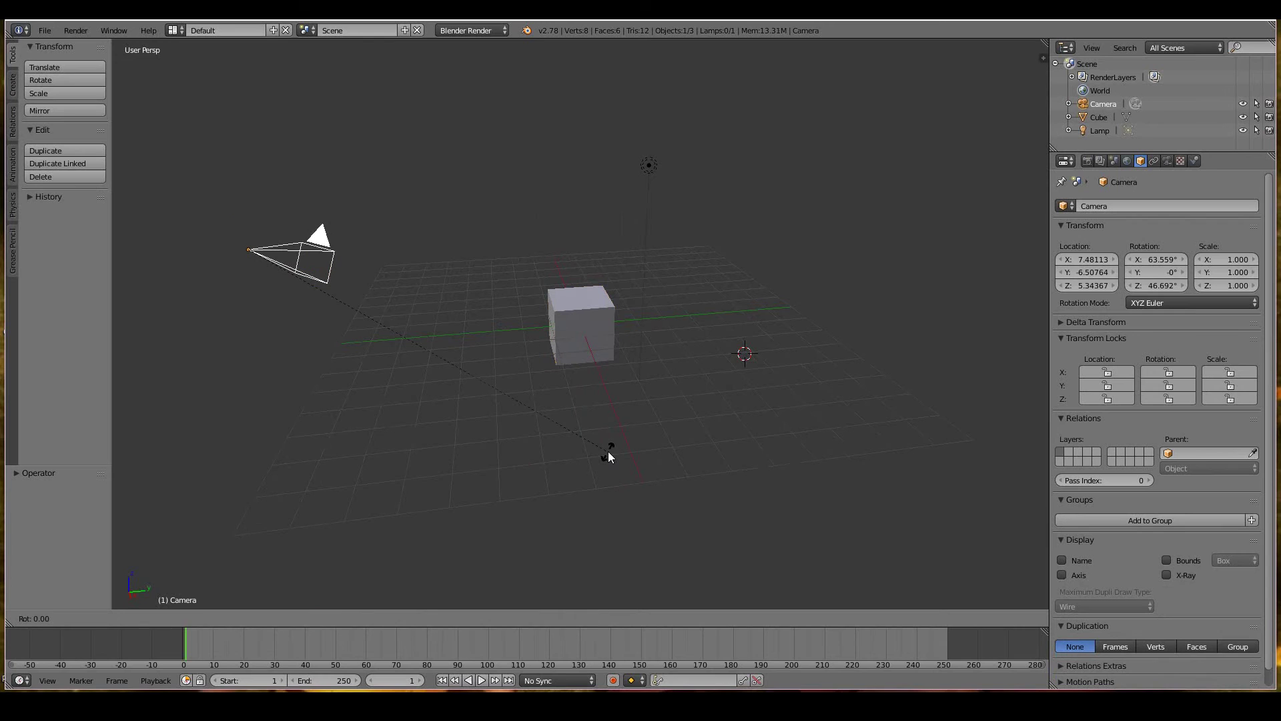
{"action": "right_click", "coordinate": [607, 451]}
{"action": "key", "text": "r"}
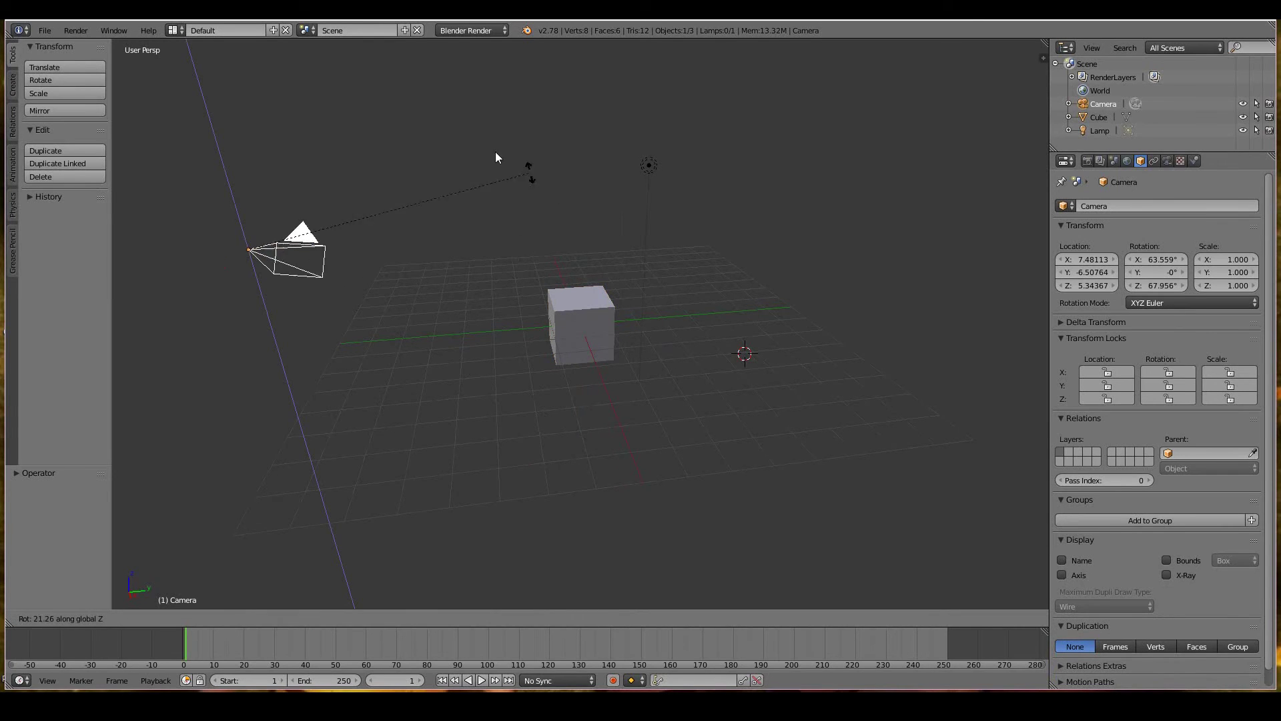
{"action": "right_click", "coordinate": [459, 247]}
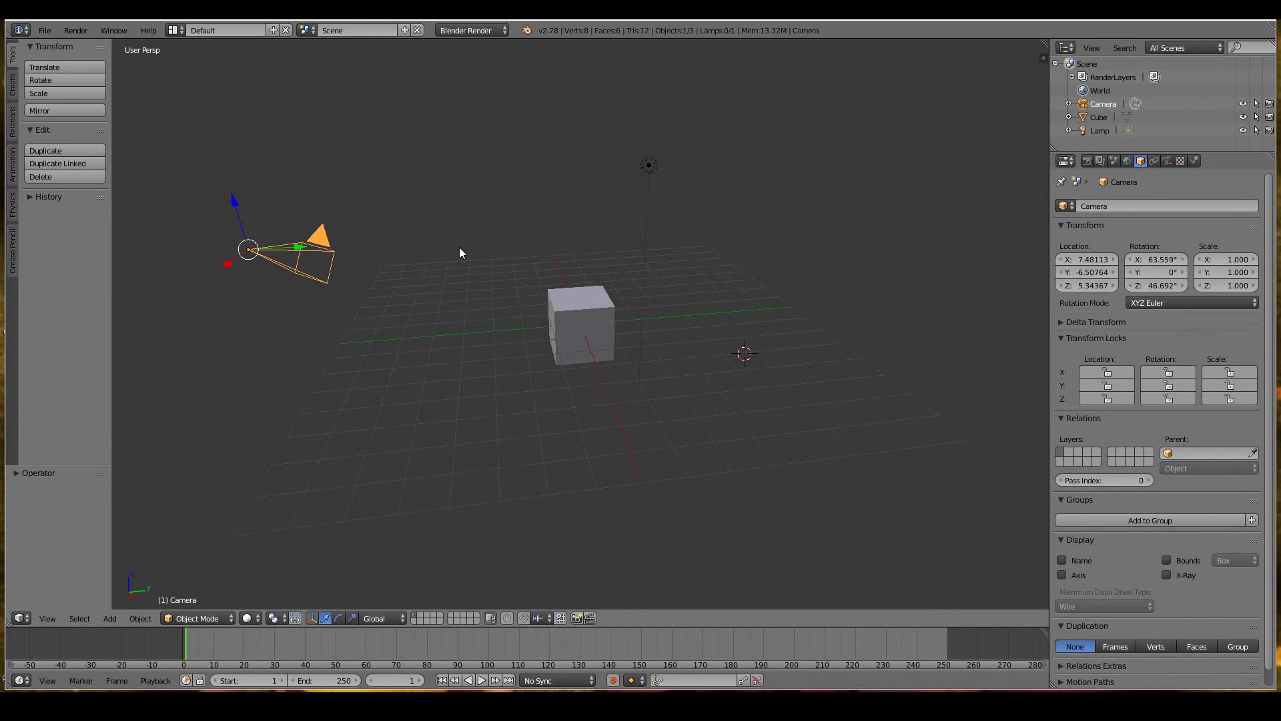
Look through the camera, try rotating it around the global Z axis, and return to the perspective view
{"action": "key", "text": "KP_0"}
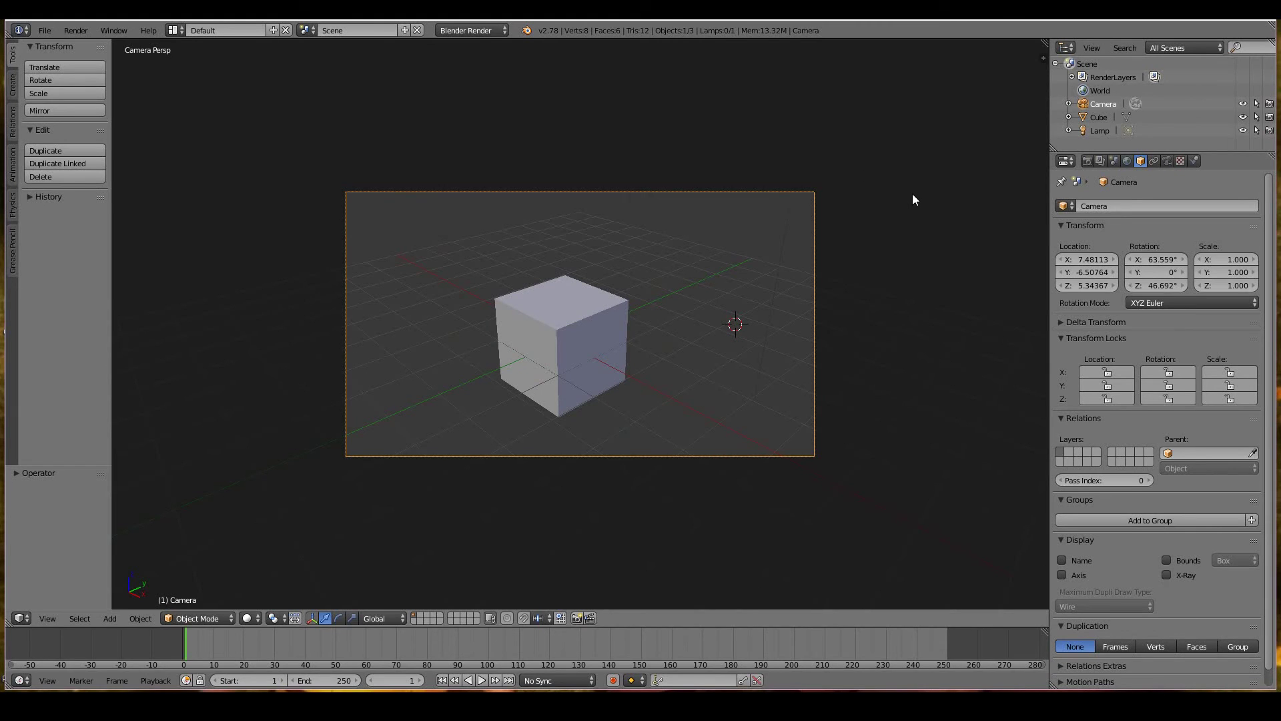
{"action": "key", "text": "r"}
{"action": "key", "text": "z"}
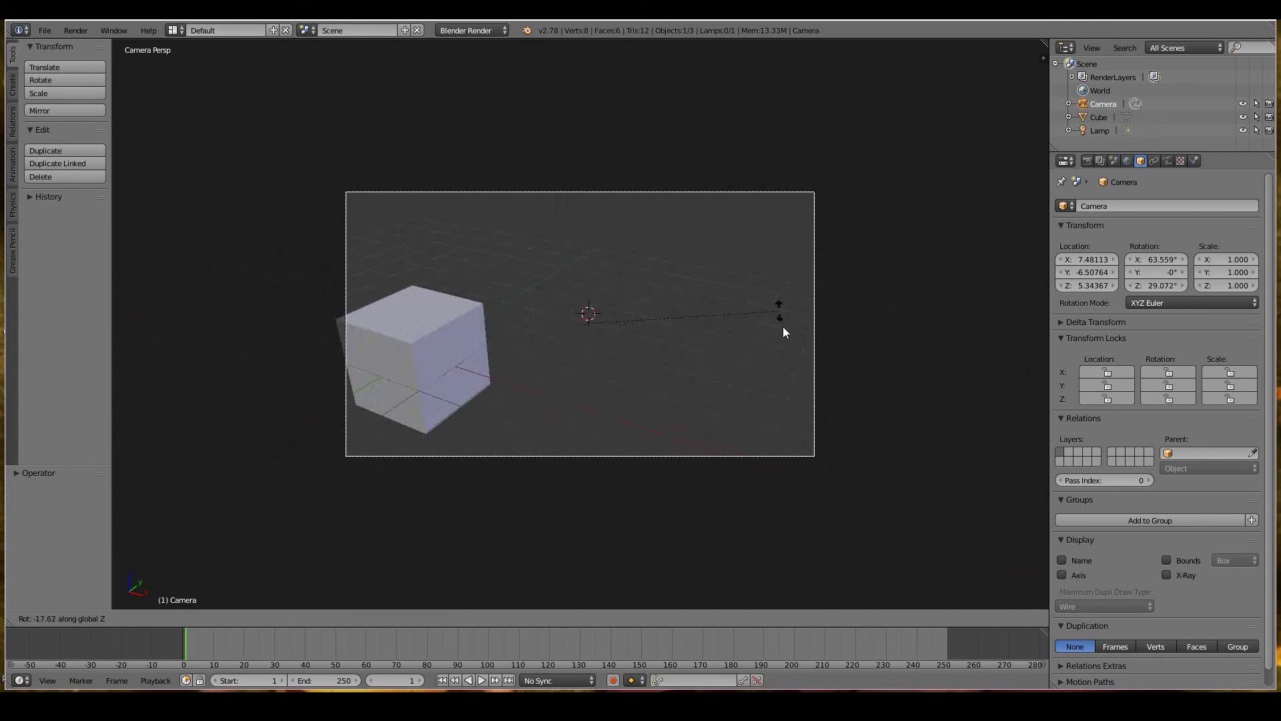
{"action": "key", "text": "Escape"}
{"action": "key", "text": "KP_0"}
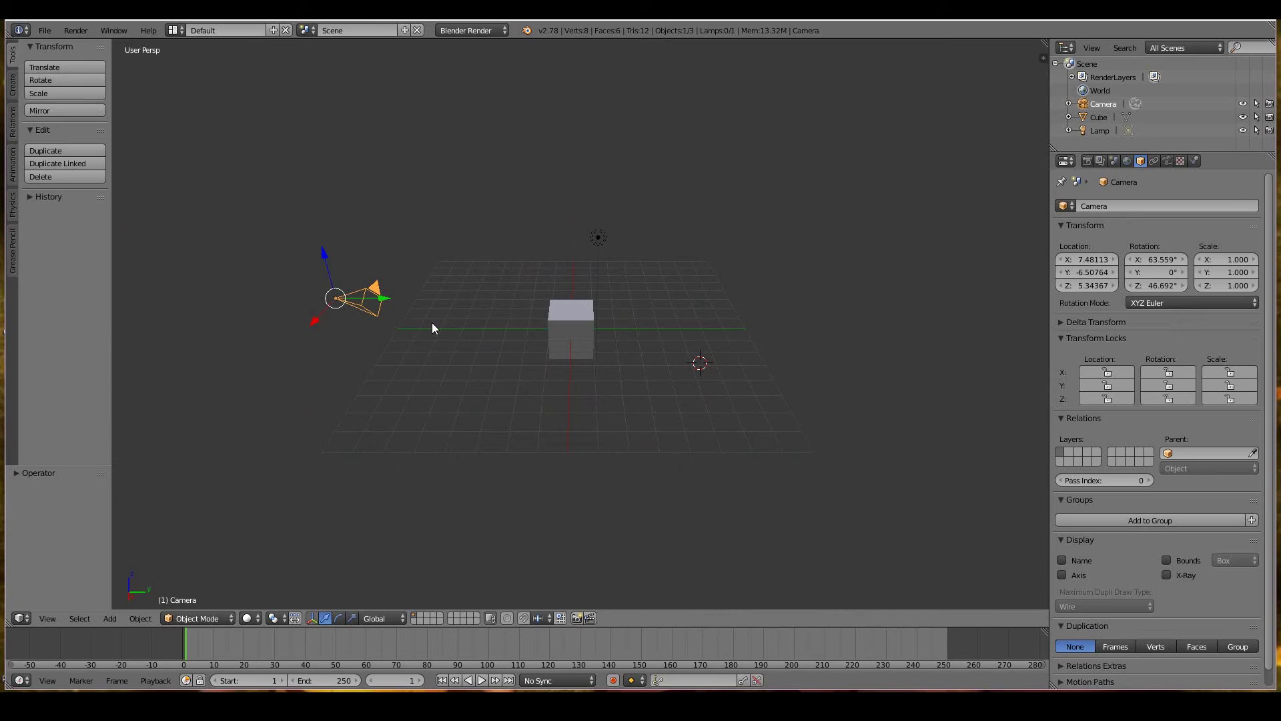
Try rotating the camera around its local X axis, and clear its rotation and undo the clearing
{"action": "key", "text": "r"}
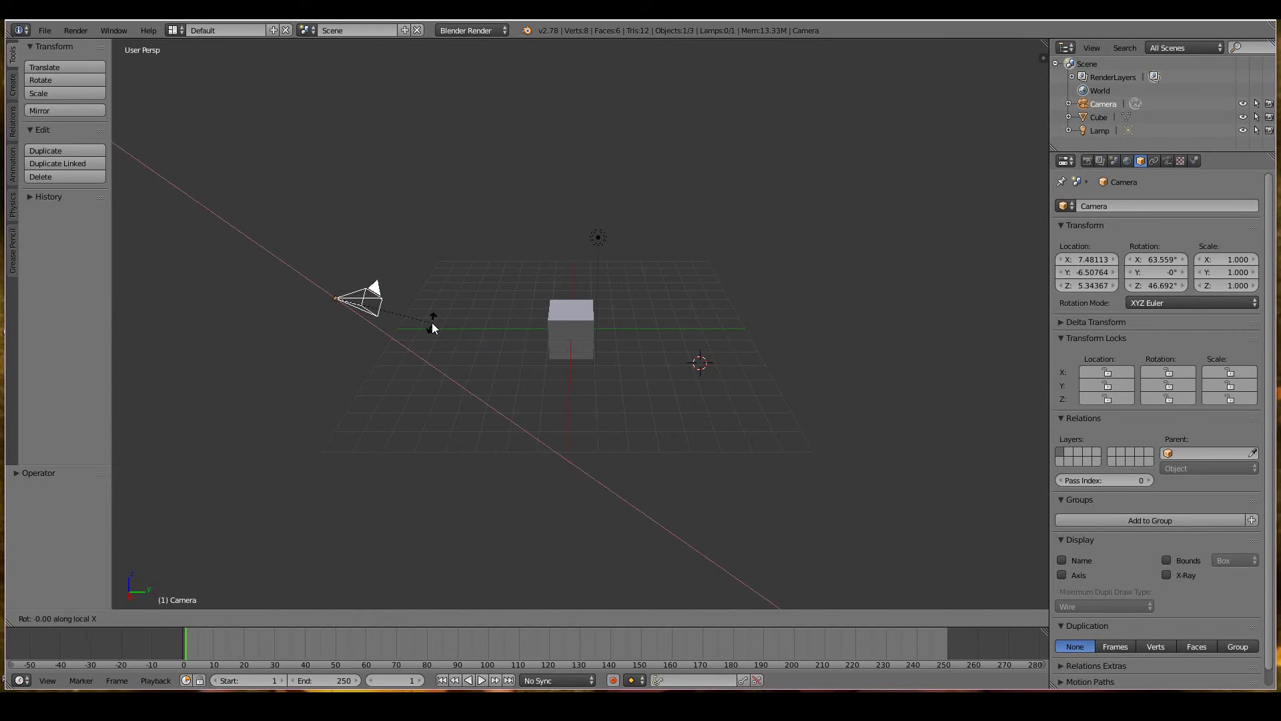
{"action": "key", "text": "Escape"}
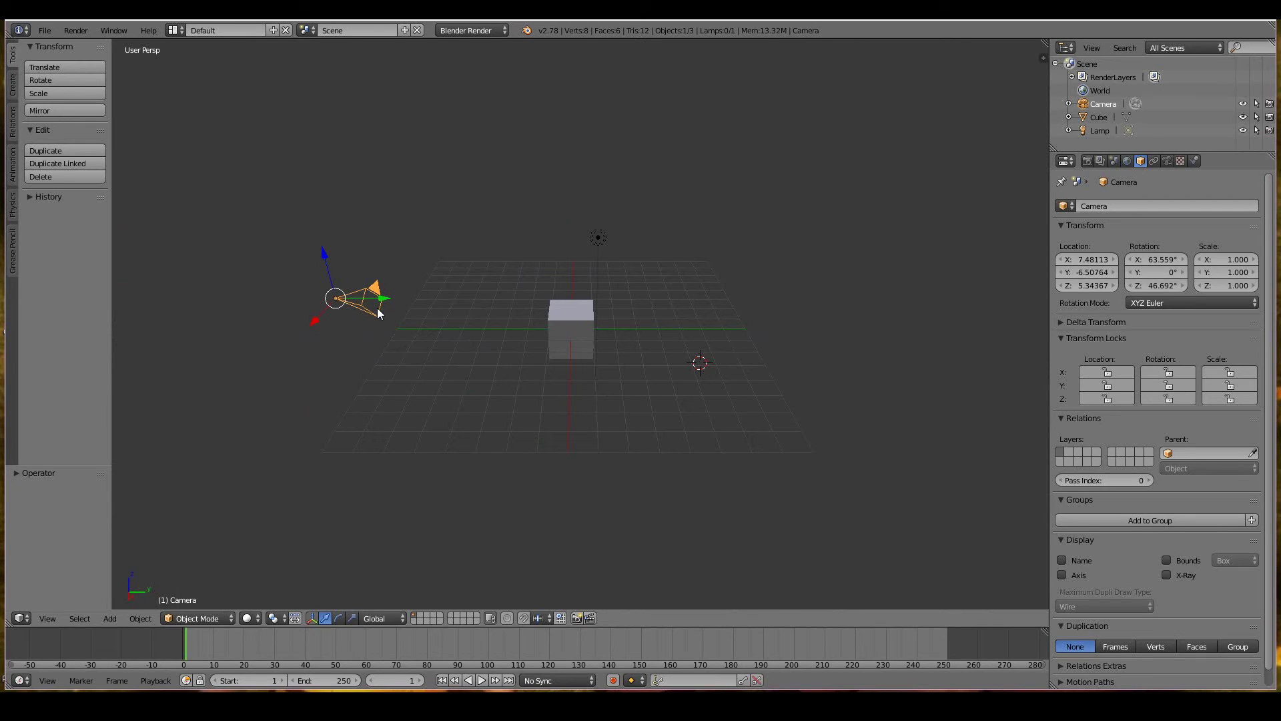
{"action": "key", "text": "alt+r"}
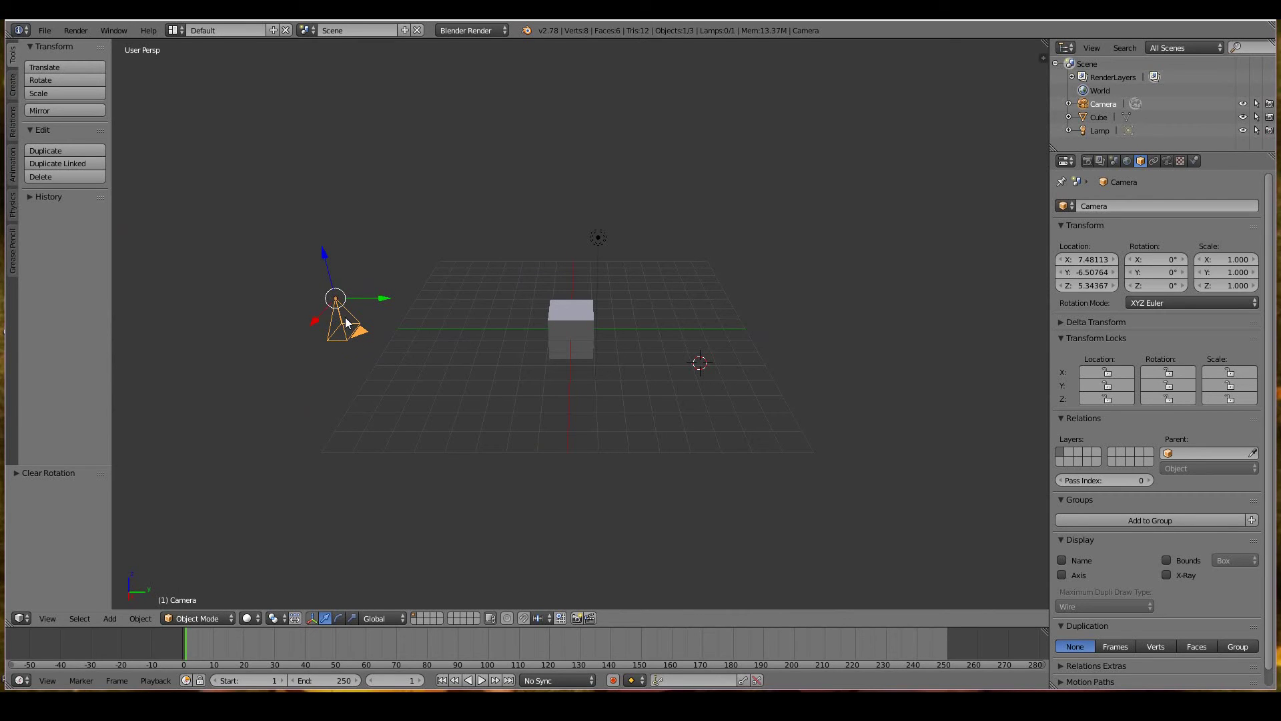
{"action": "key", "text": "ctrl+z"}
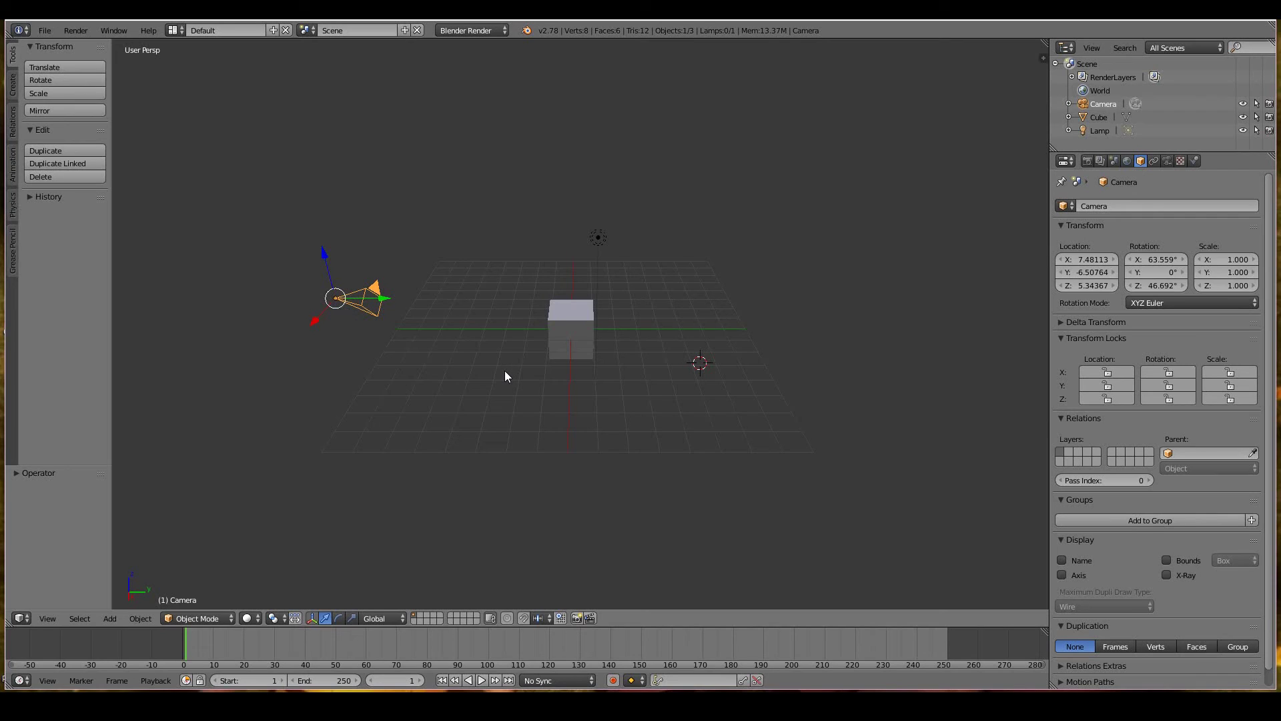
Try rotating the camera around the global X axis from the perspective view
{"action": "key", "text": "r"}
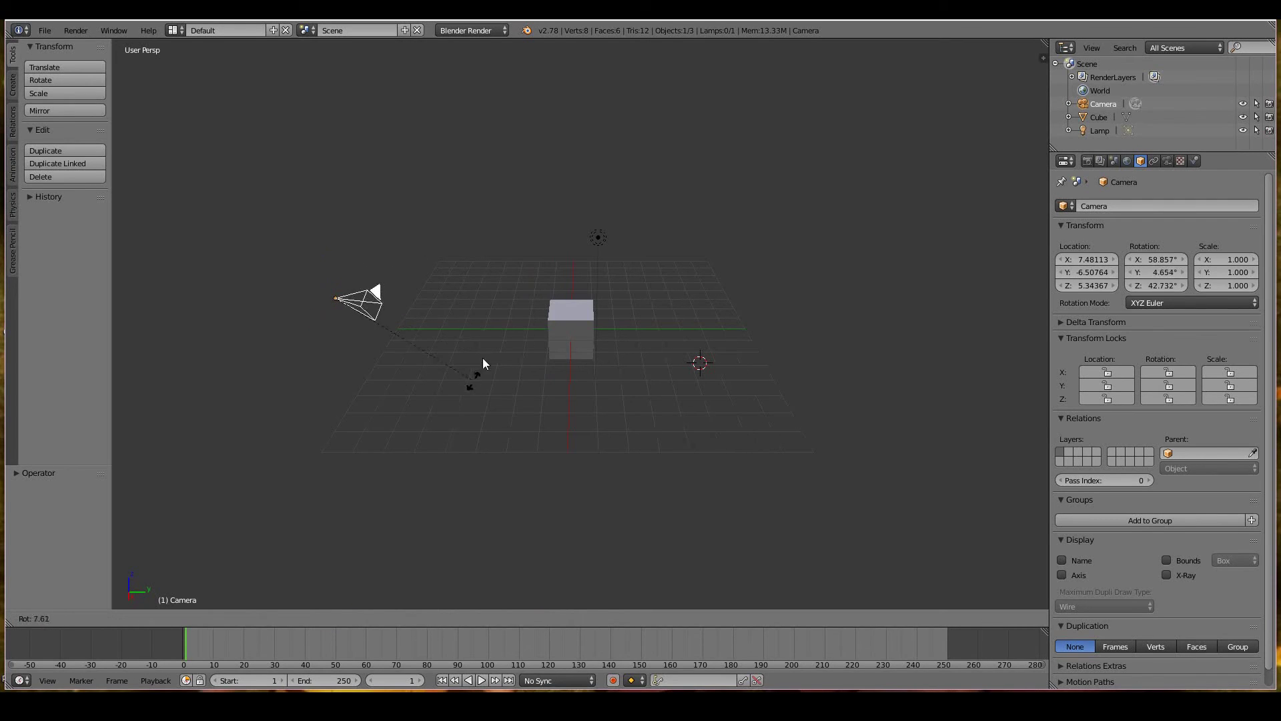
{"action": "key", "text": "x"}
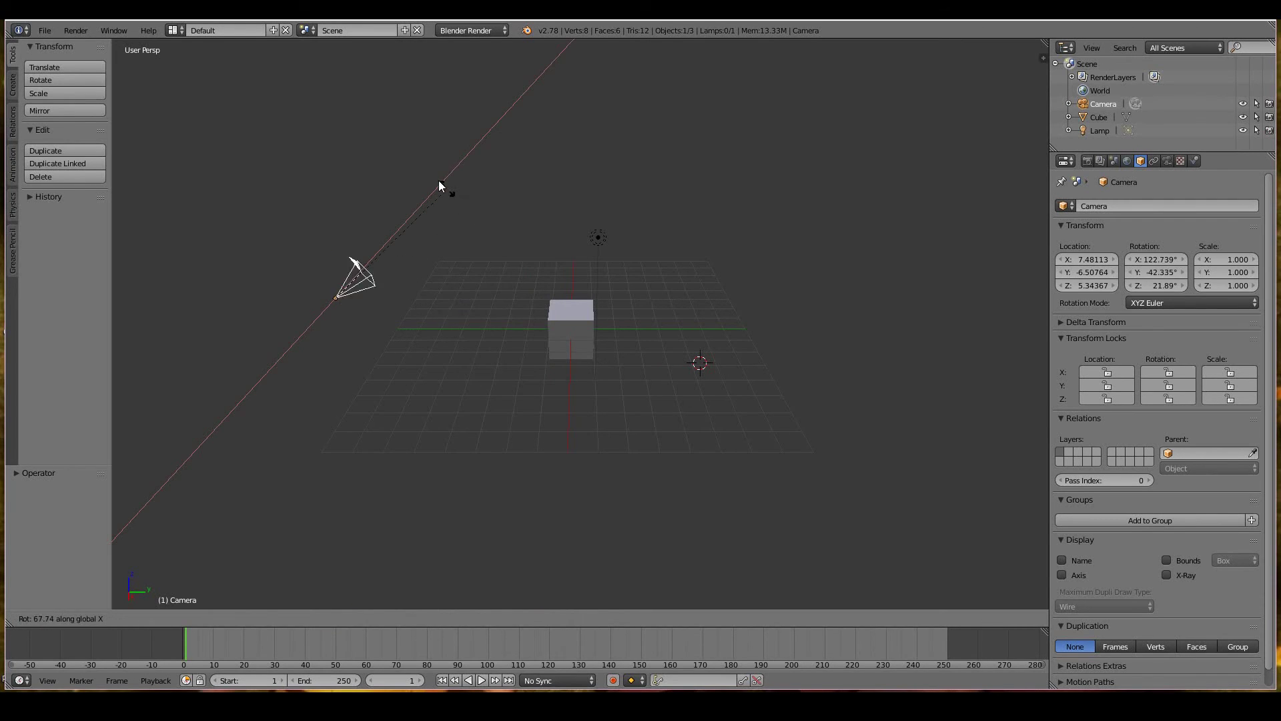
{"action": "key", "text": "Escape"}
Look through the camera and try rotating it around the global X axis
{"action": "key", "text": "KP_0"}
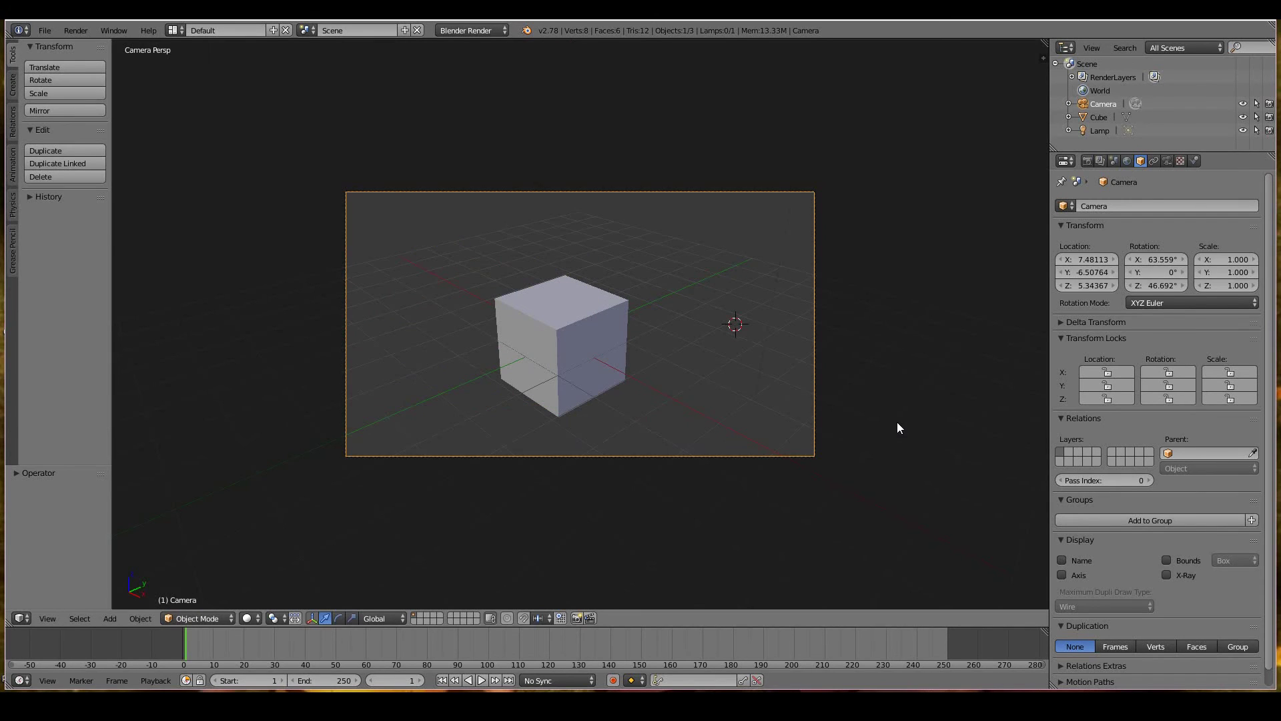
{"action": "key", "text": "r"}
{"action": "key", "text": "x"}
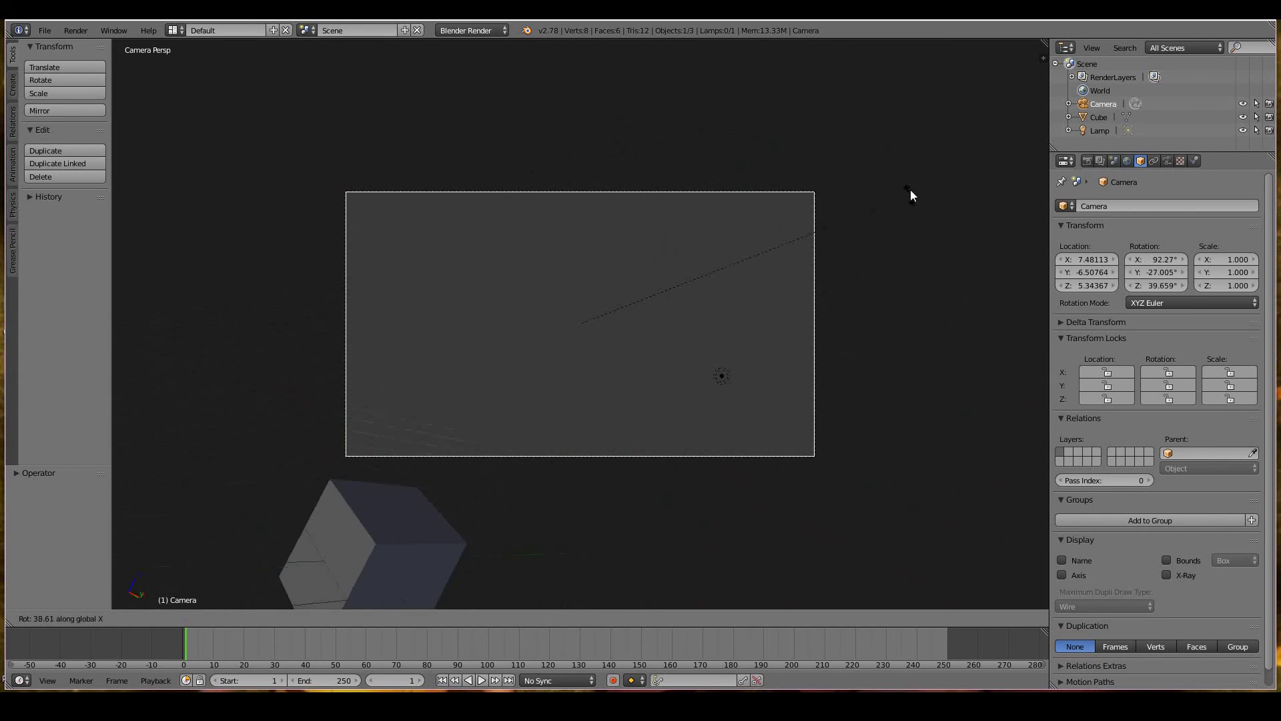
{"action": "key", "text": "Escape"}
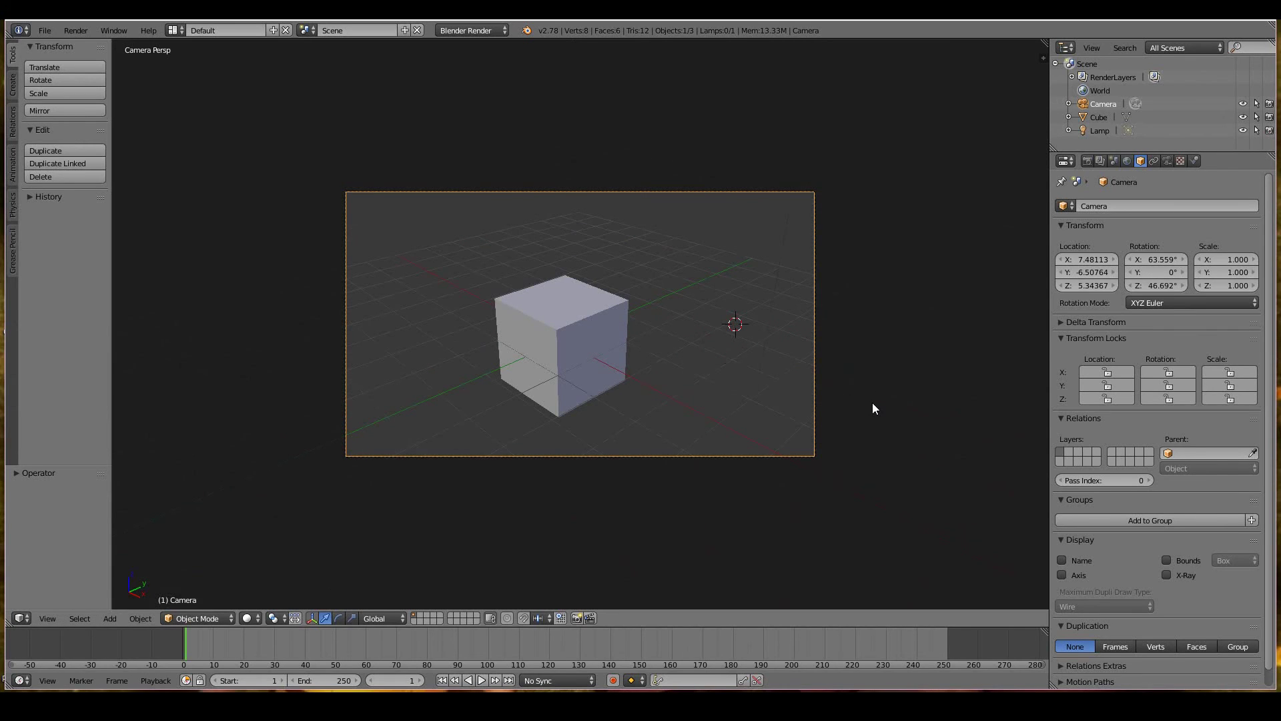
Try tilting the camera around its local X axis in camera view, and return to the perspective view
{"action": "key", "text": "r"}
{"action": "key", "text": "x"}
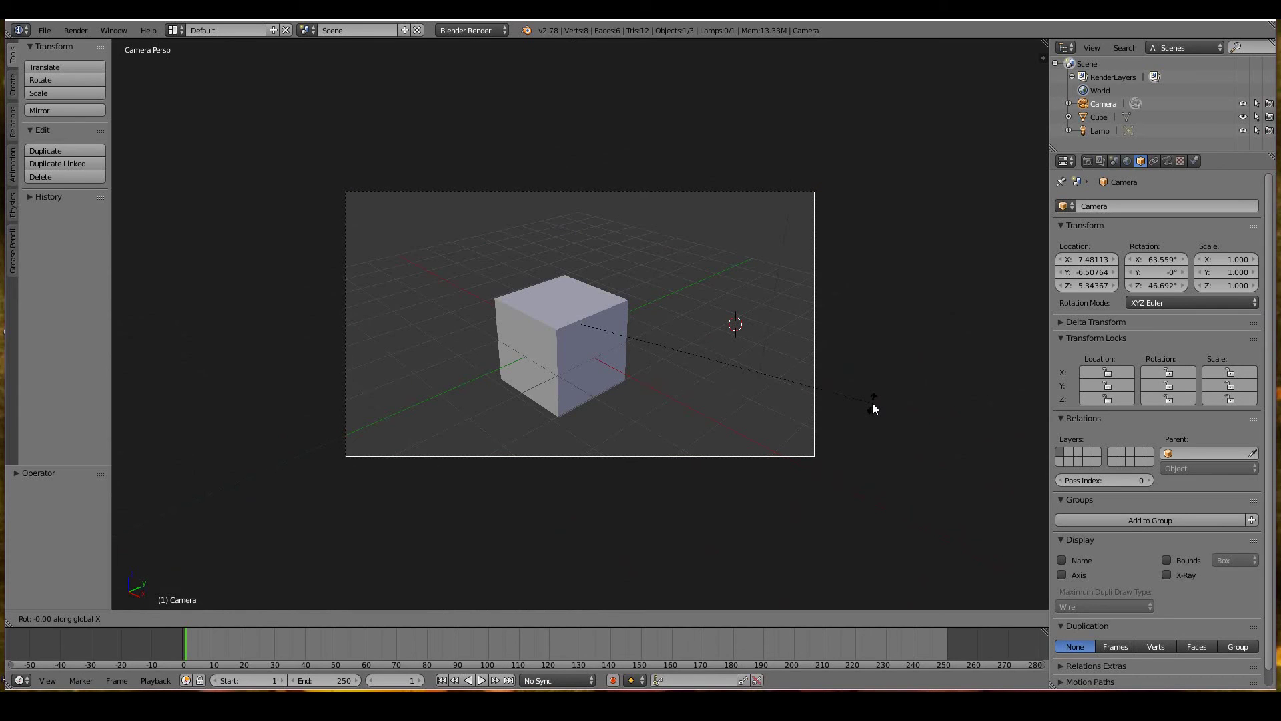
{"action": "key", "text": "x"}
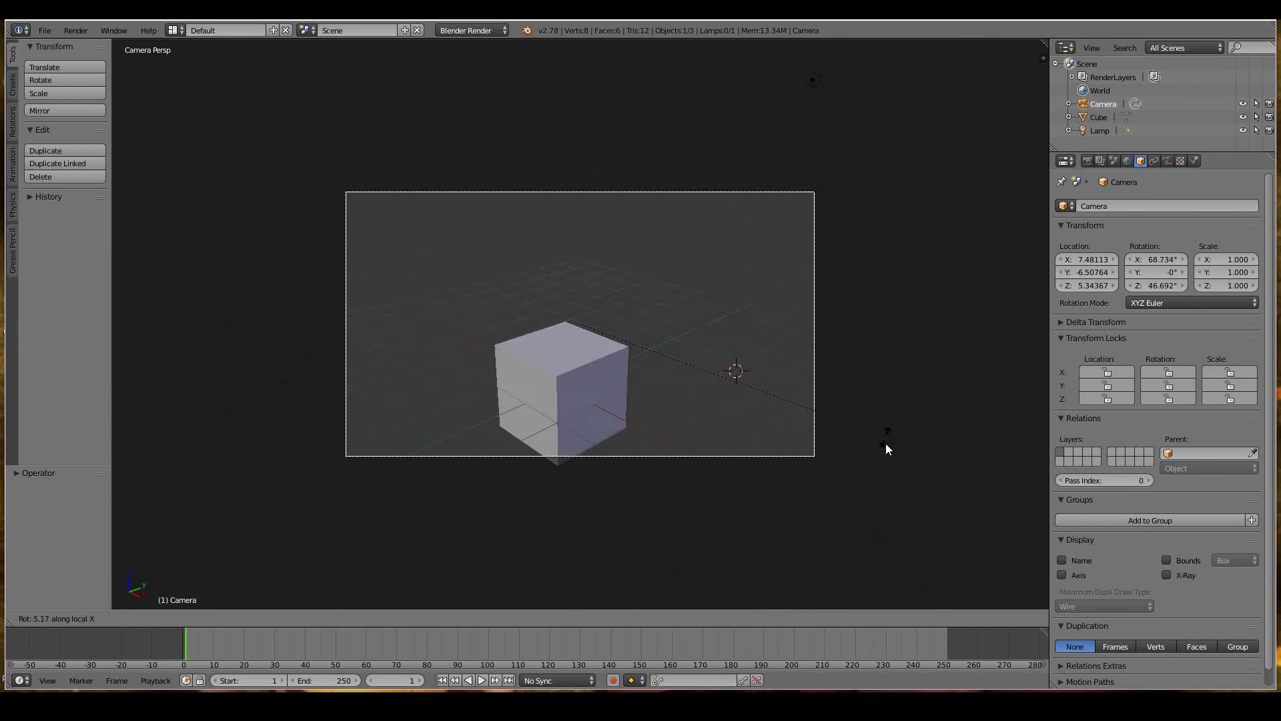
{"action": "key", "text": "Escape"}
{"action": "key", "text": "KP_0"}
Try rotating the camera in the perspective view around the global X axis and around its local X axis
{"action": "scroll", "coordinate": [586, 423], "scroll_direction": "down", "scroll_amount": 3, "text": "shift"}
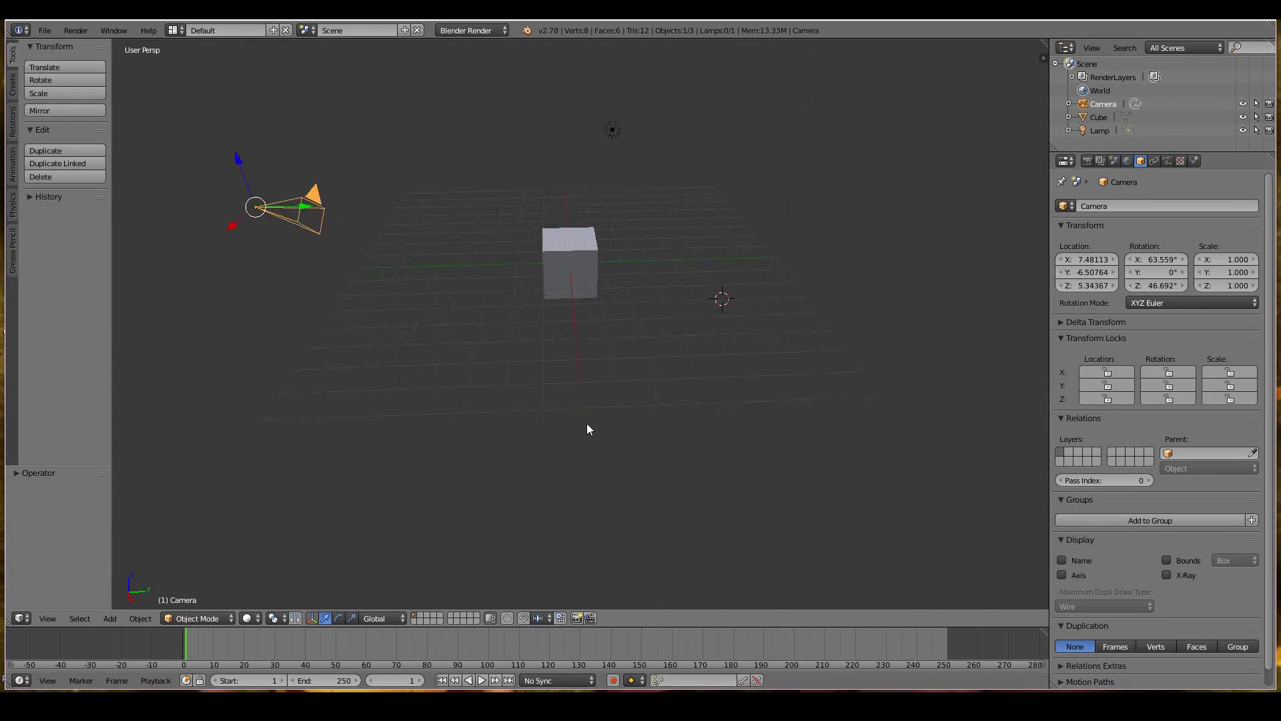
{"action": "scroll", "coordinate": [586, 423], "scroll_direction": "left", "scroll_amount": 4, "text": "ctrl"}
{"action": "scroll", "coordinate": [587, 423], "scroll_direction": "up", "scroll_amount": 2}
{"action": "key", "text": "r"}
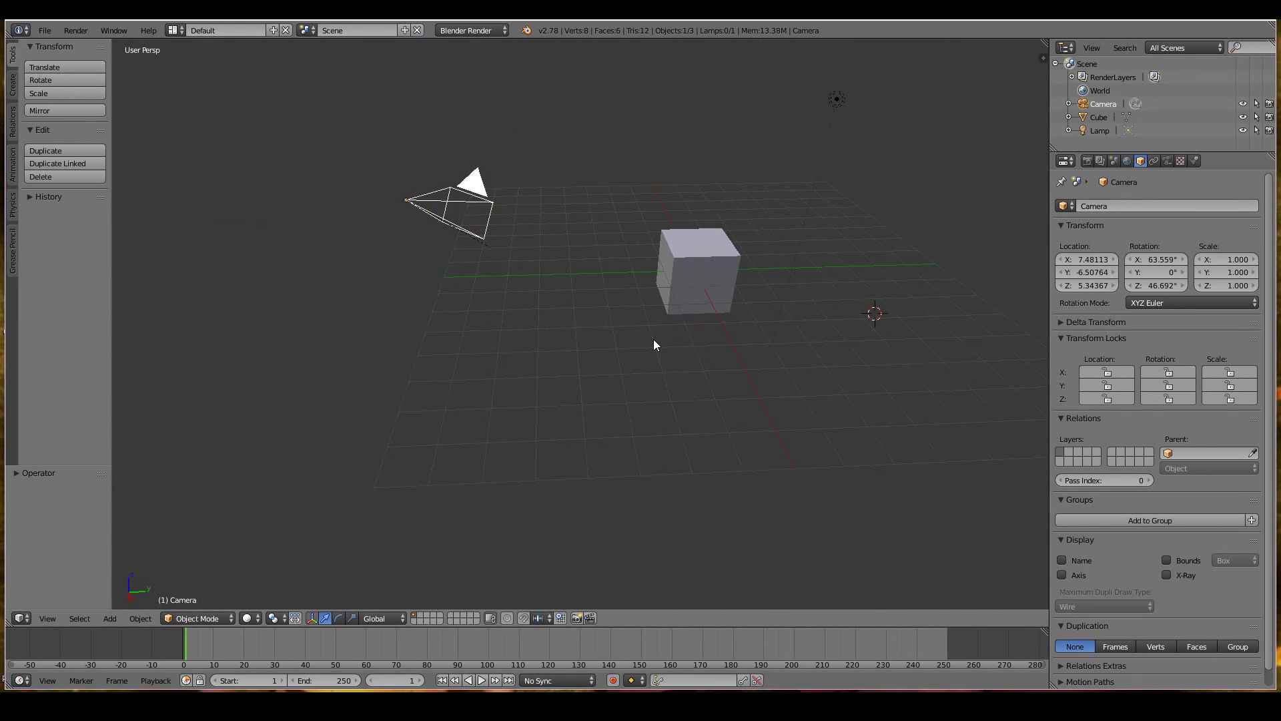
{"action": "key", "text": "x"}
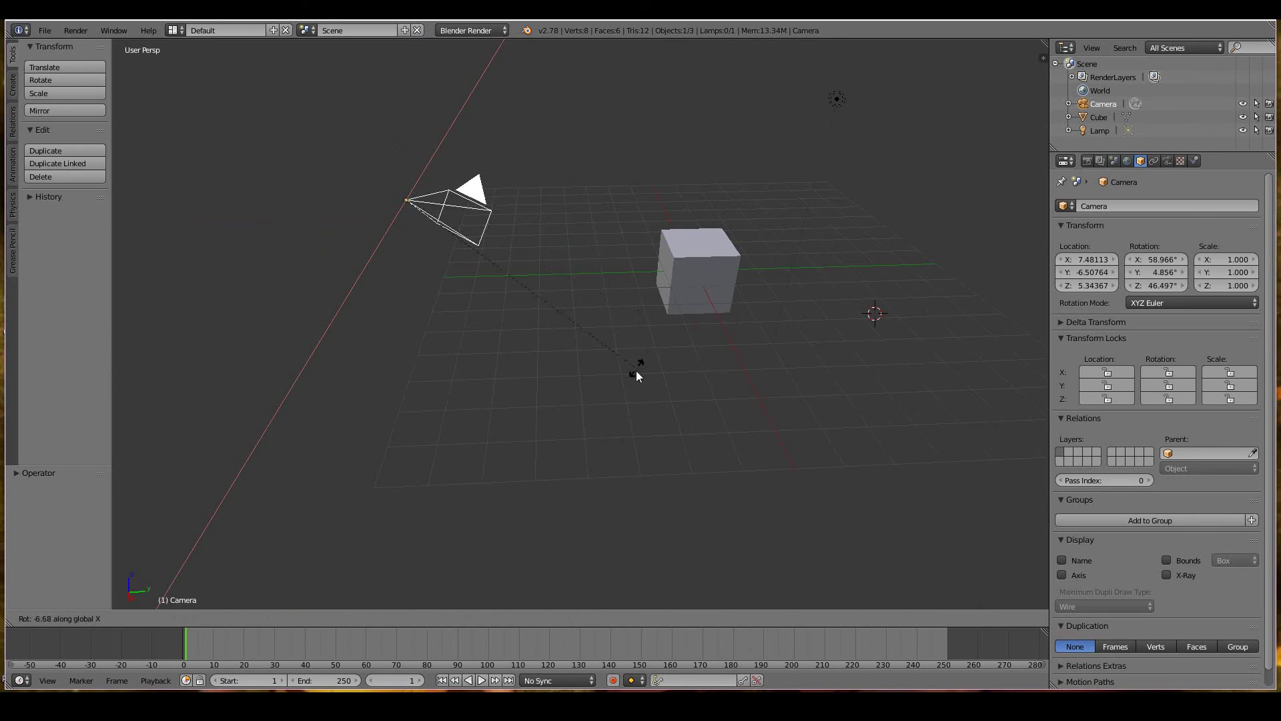
{"action": "key", "text": "x"}
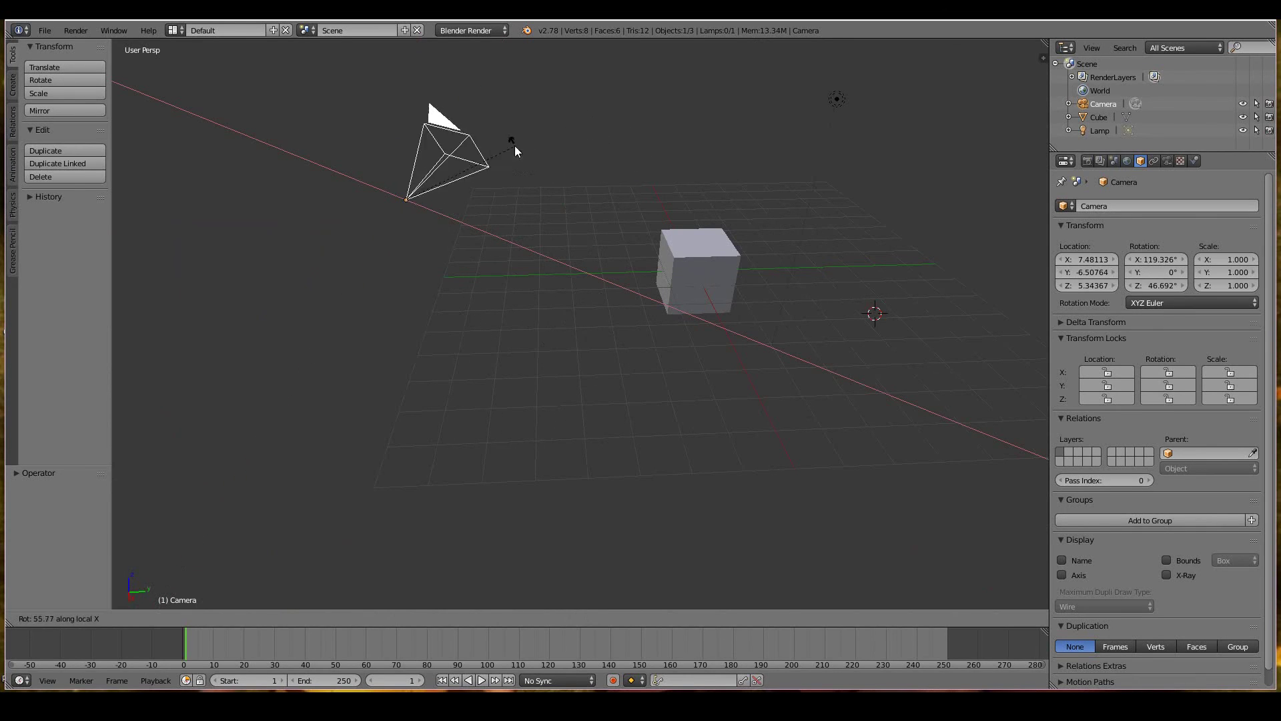
{"action": "left_click", "coordinate": [566, 343]}
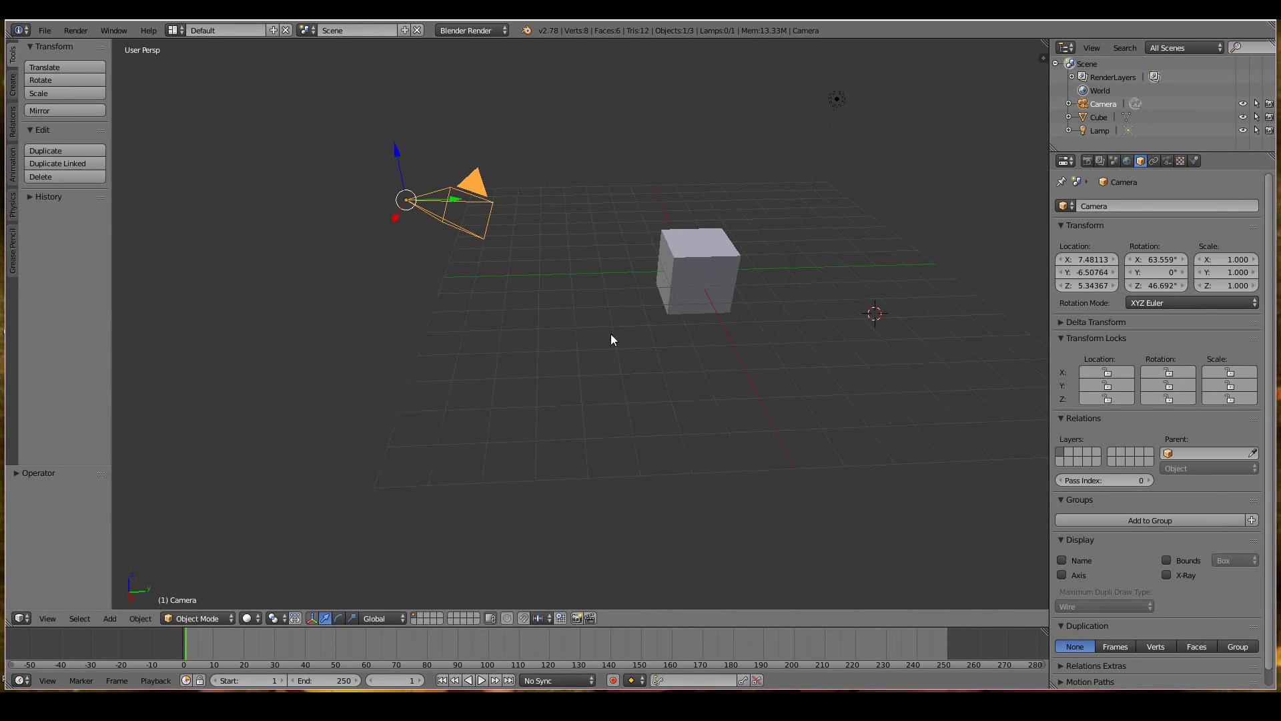
Reselect the camera and try moving it along the global Z axis and along its local Z axis
{"action": "scroll", "coordinate": [667, 342], "scroll_direction": "down", "scroll_amount": 3}
{"action": "middle_click_drag", "start_coordinate": [734, 355], "coordinate": [655, 354]}
{"action": "right_click", "coordinate": [646, 303]}
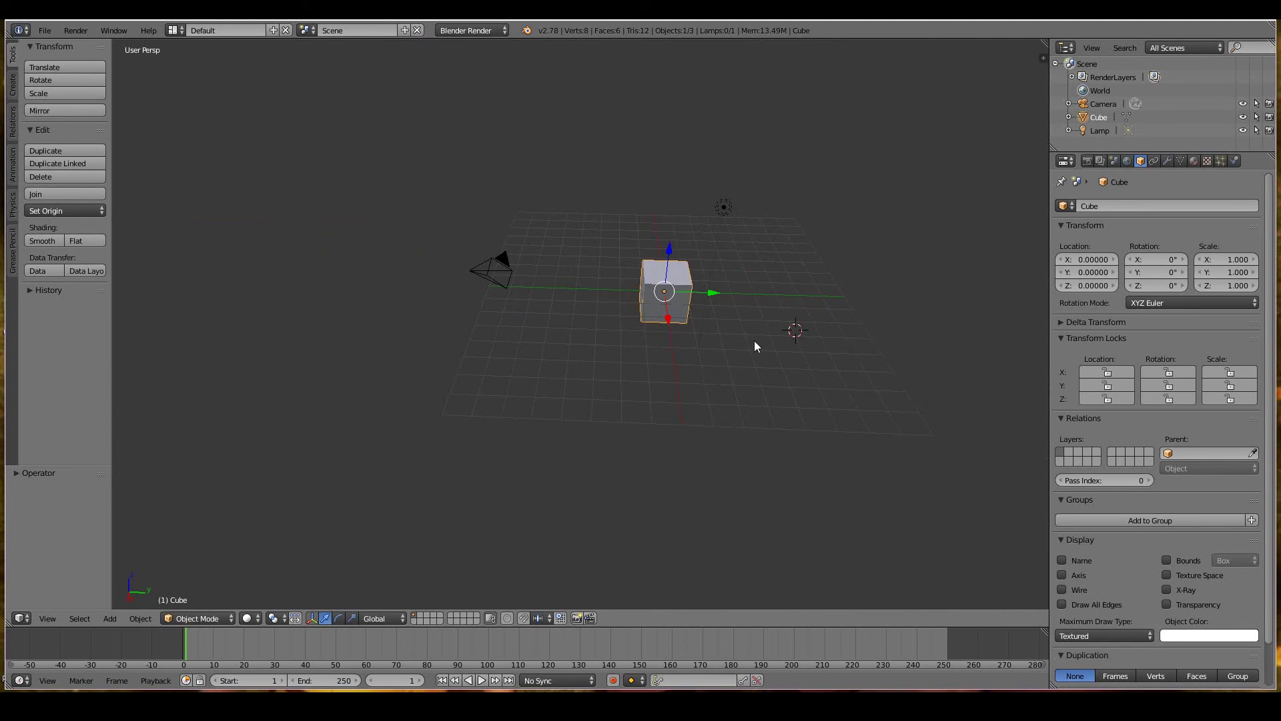
{"action": "right_click", "coordinate": [493, 272]}
{"action": "scroll", "coordinate": [554, 305], "scroll_direction": "up", "scroll_amount": 3}
{"action": "key", "text": "g"}
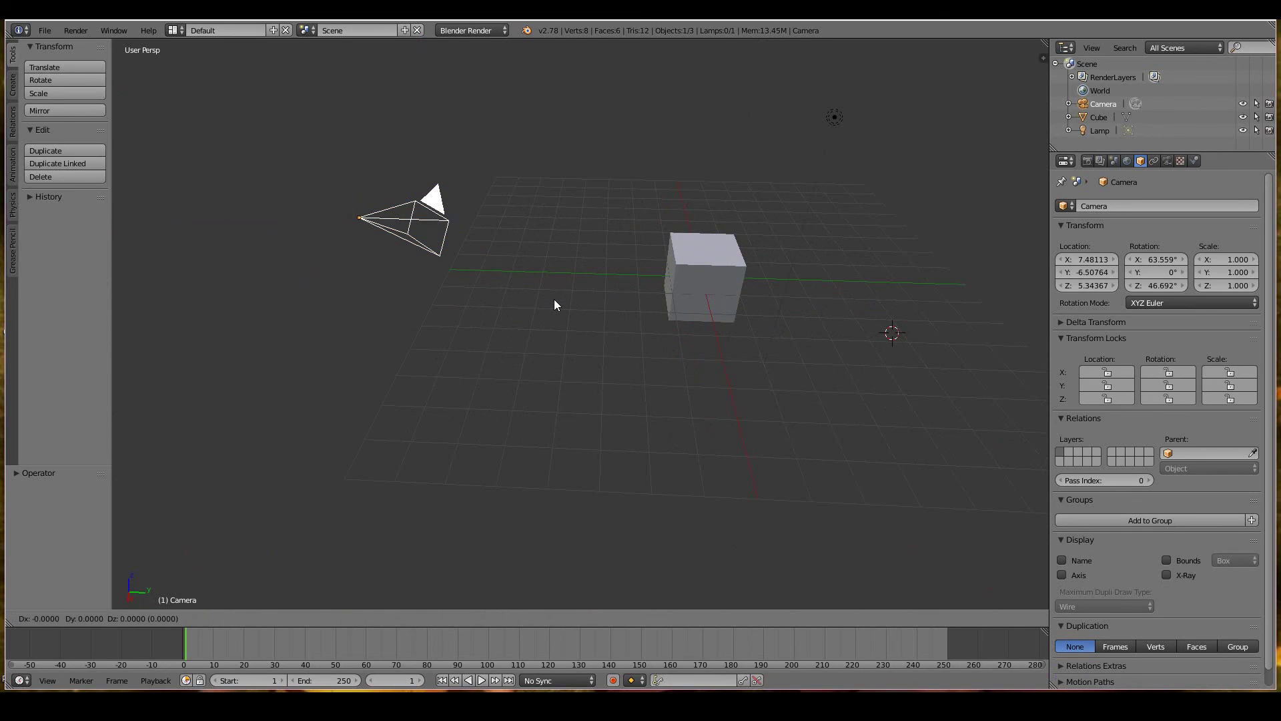
{"action": "key", "text": "z"}
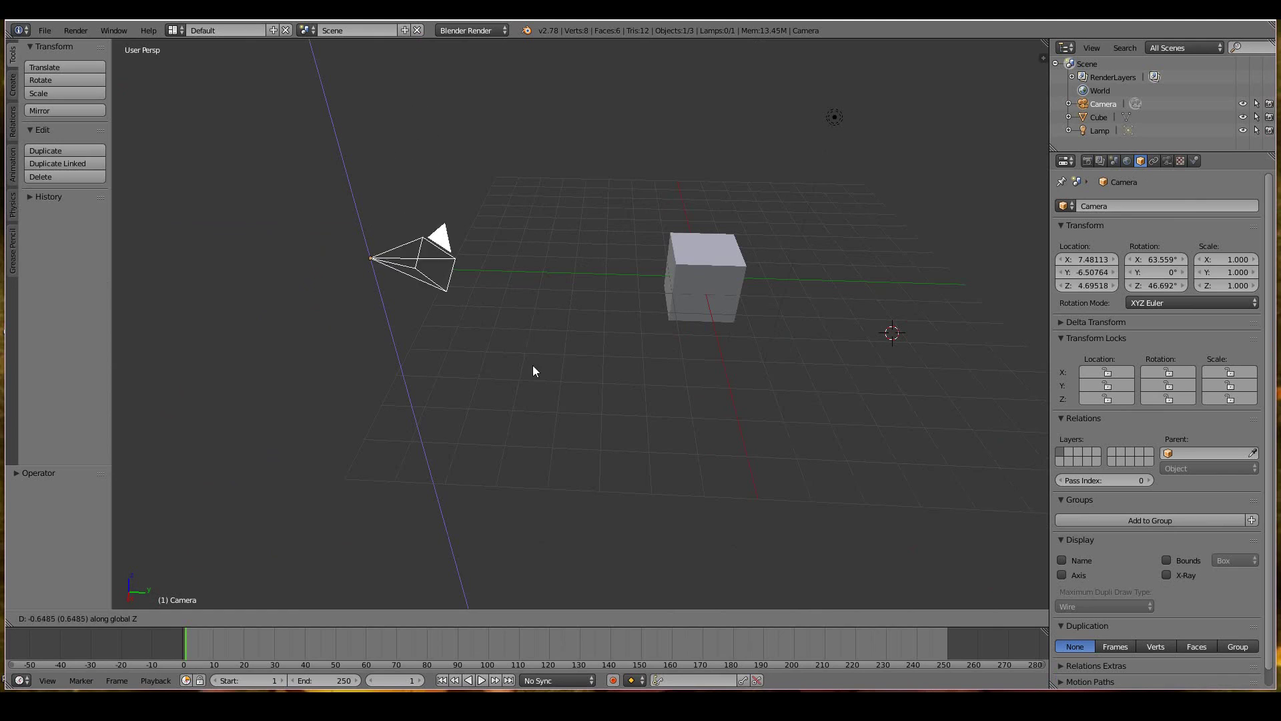
{"action": "key", "text": "z"}
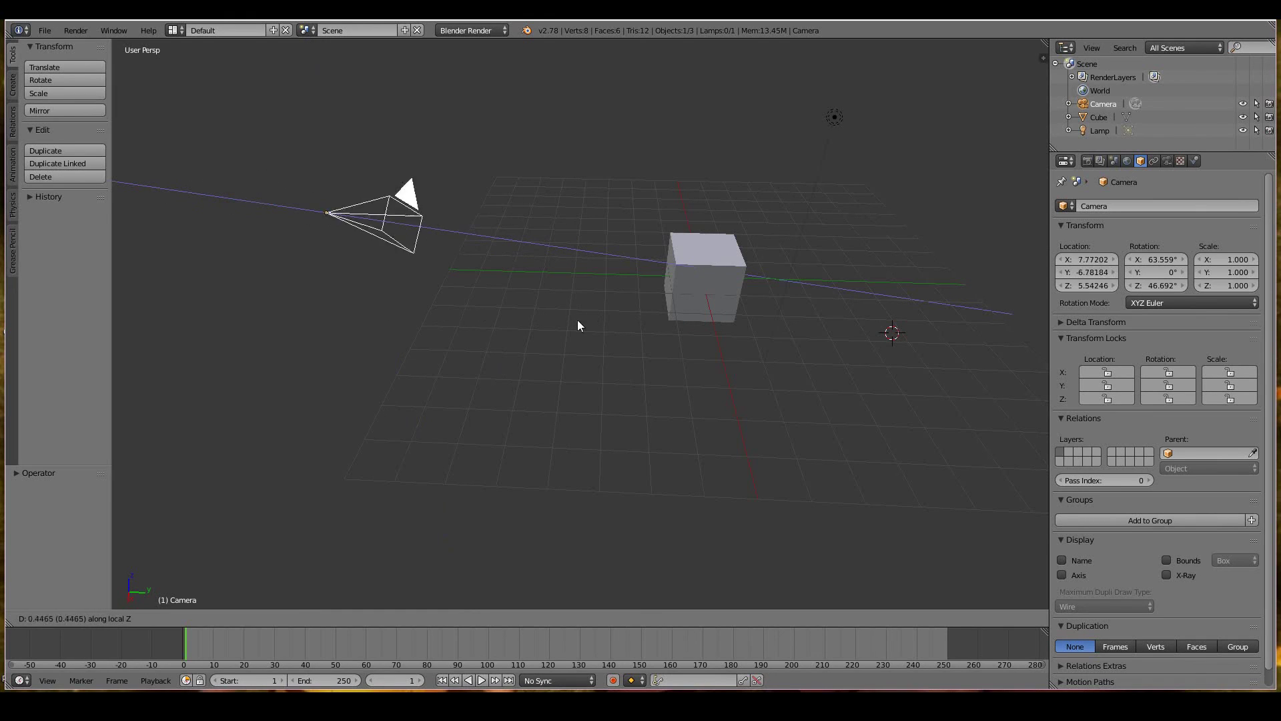
{"action": "left_click", "coordinate": [470, 317]}
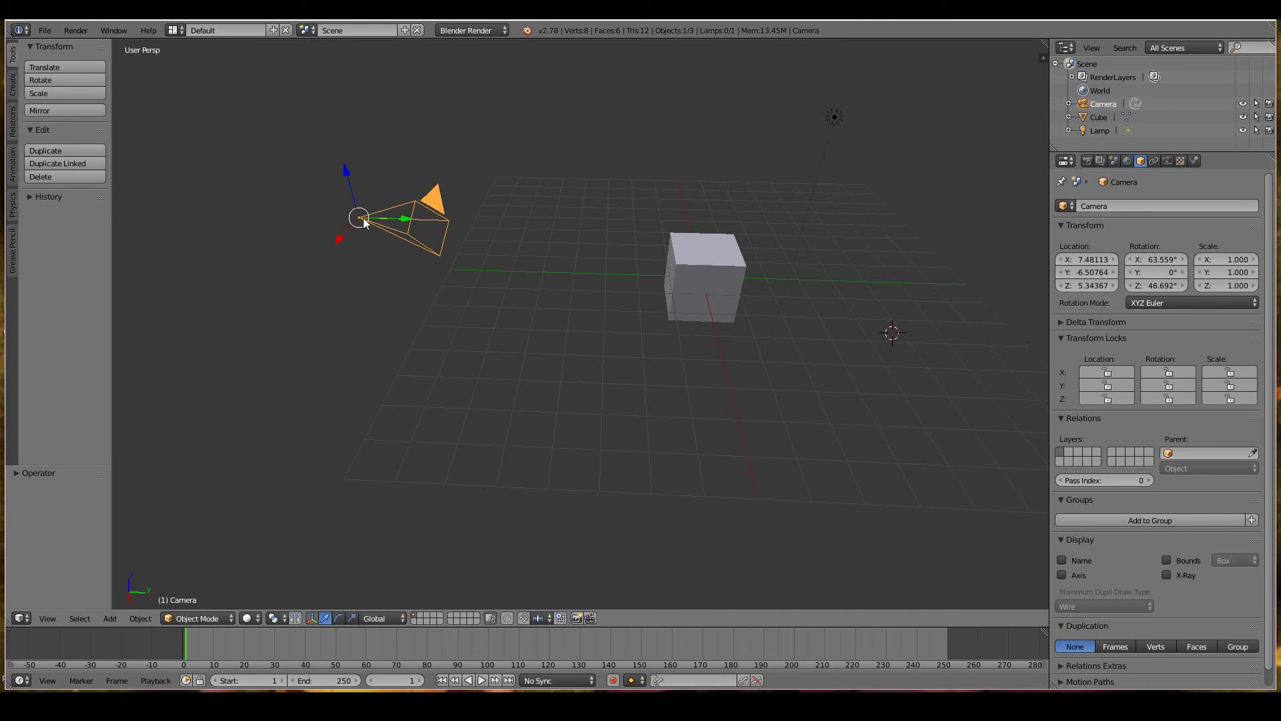
Select the cube and try moving it exactly 1.7 units along the global X axis
{"action": "middle_click_drag", "start_coordinate": [281, 218], "coordinate": [457, 317]}
{"action": "scroll", "coordinate": [455, 318], "scroll_direction": "down", "scroll_amount": 2}
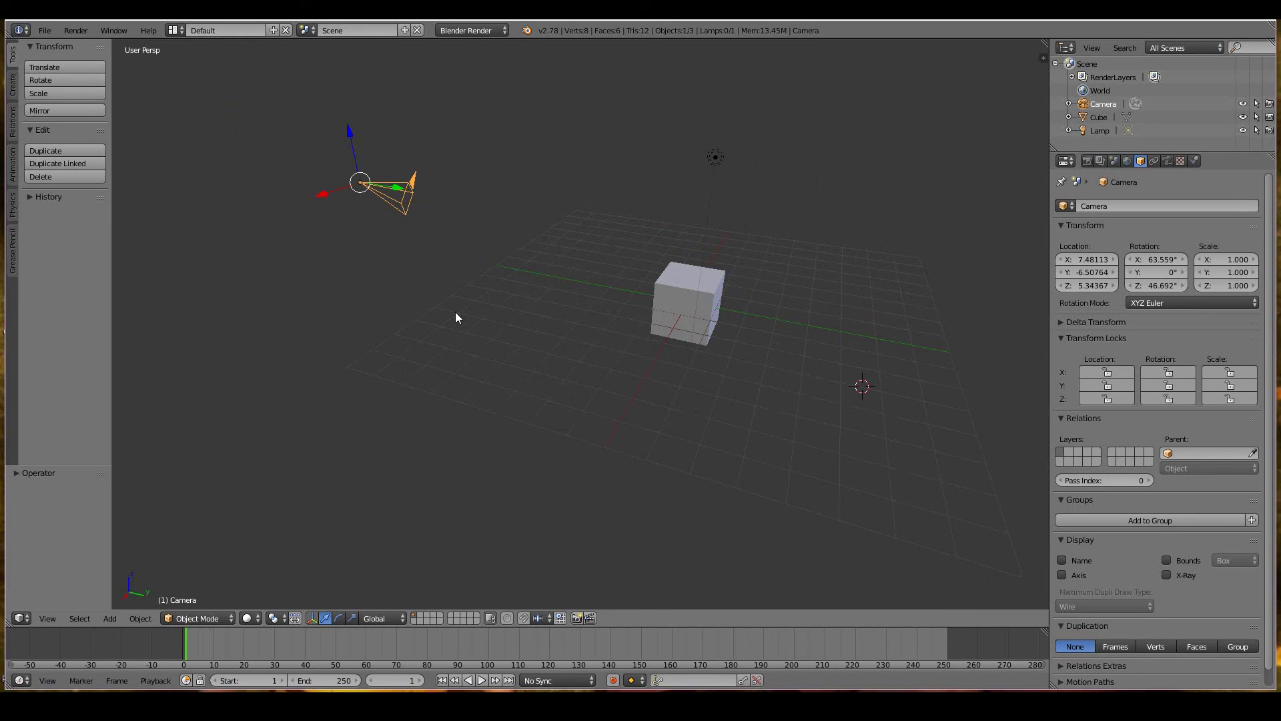
{"action": "middle_click_drag", "start_coordinate": [295, 332], "coordinate": [336, 322]}
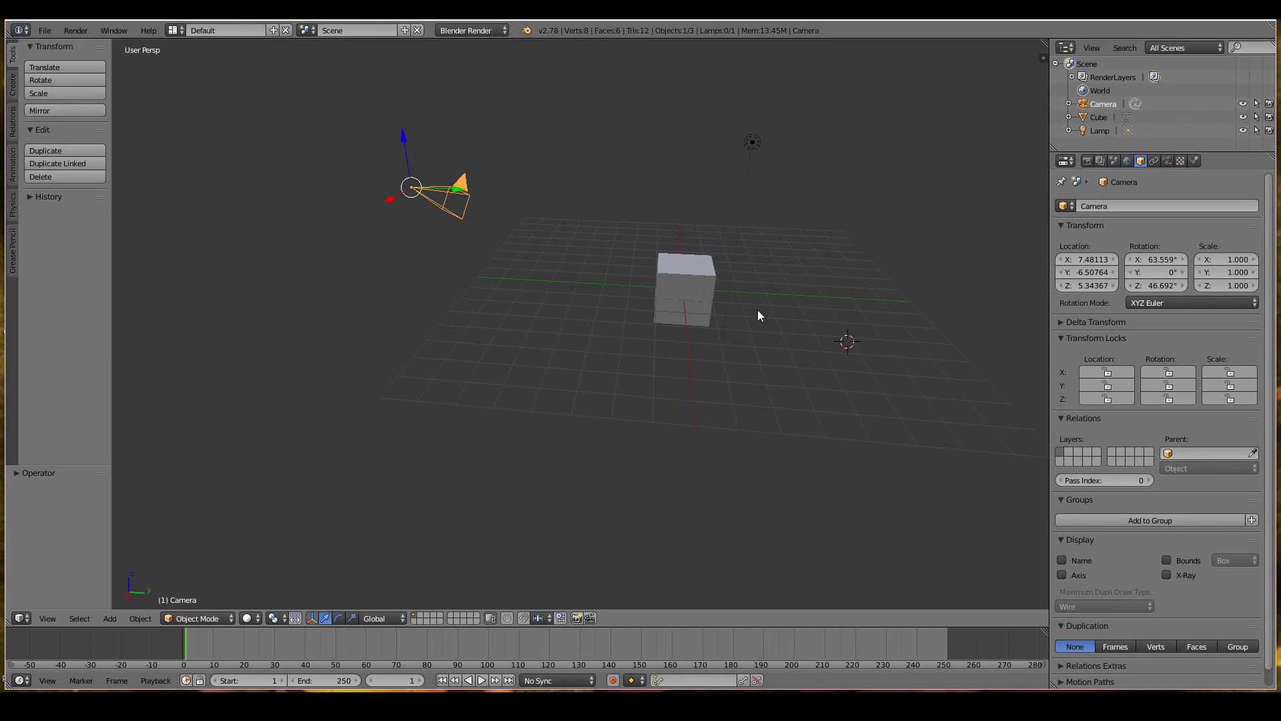
{"action": "right_click", "coordinate": [679, 278]}
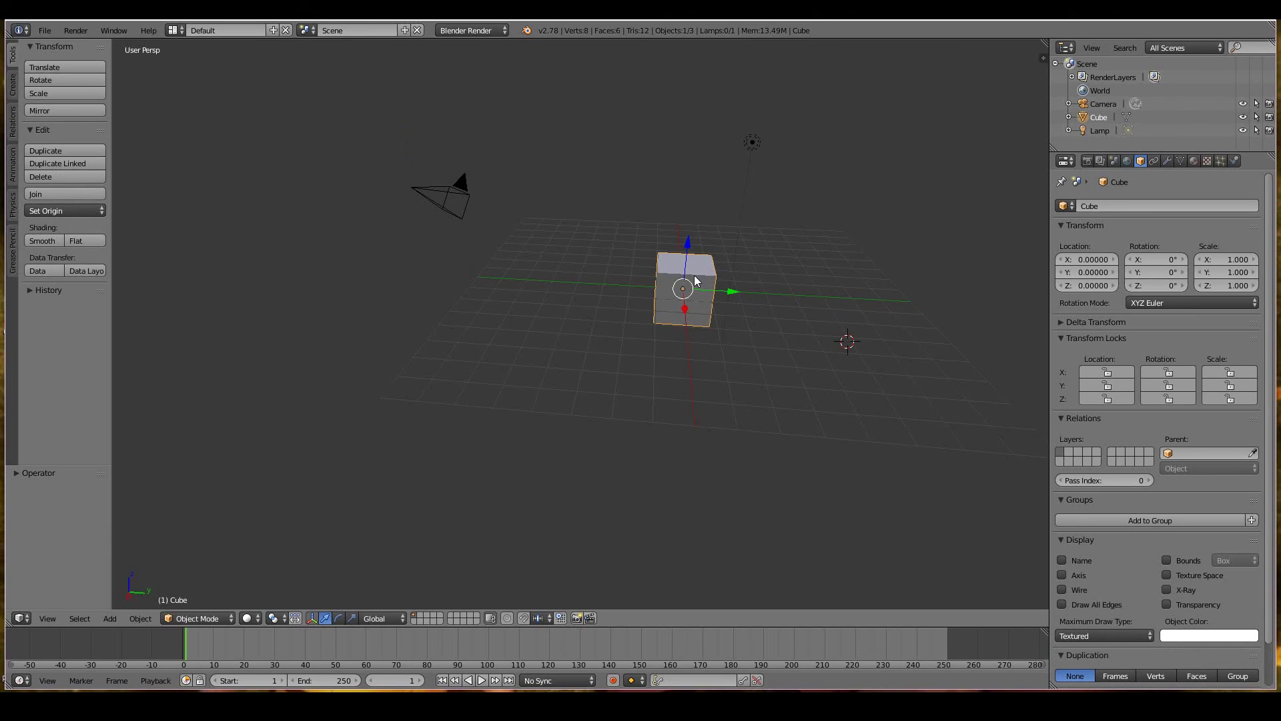
{"action": "type", "text": "gx1.7"}
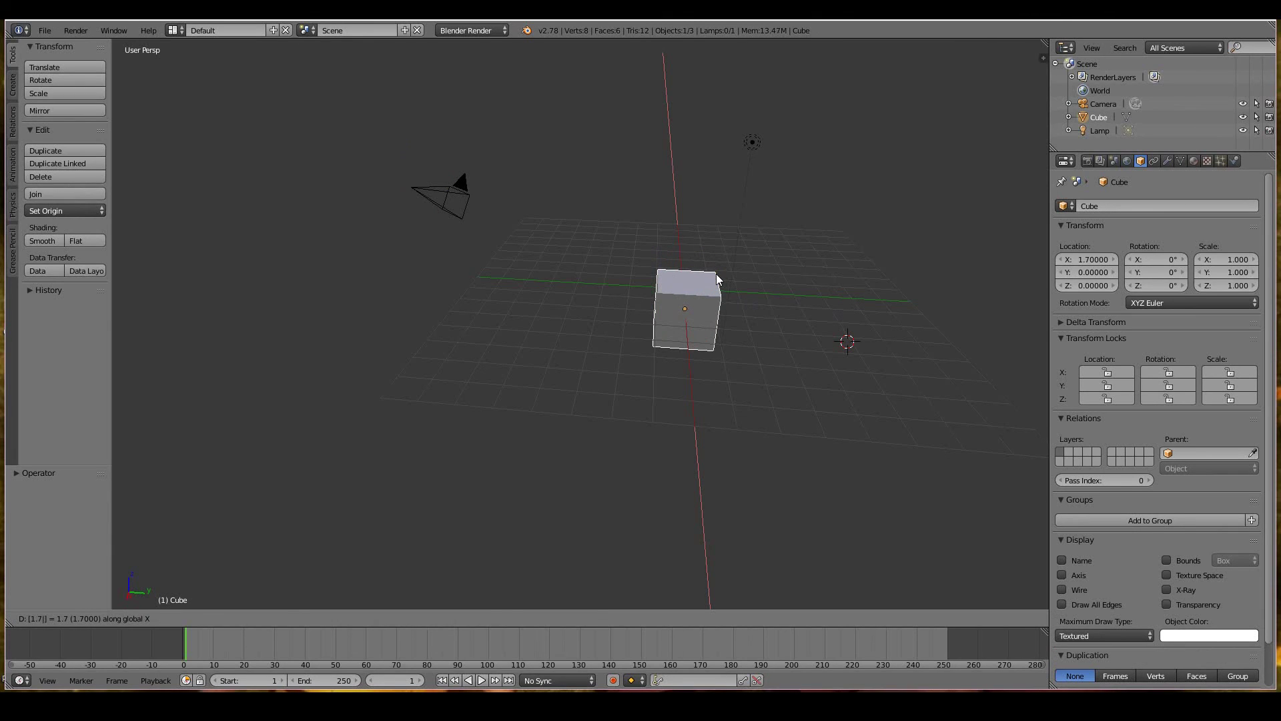
{"action": "key", "text": "Escape"}
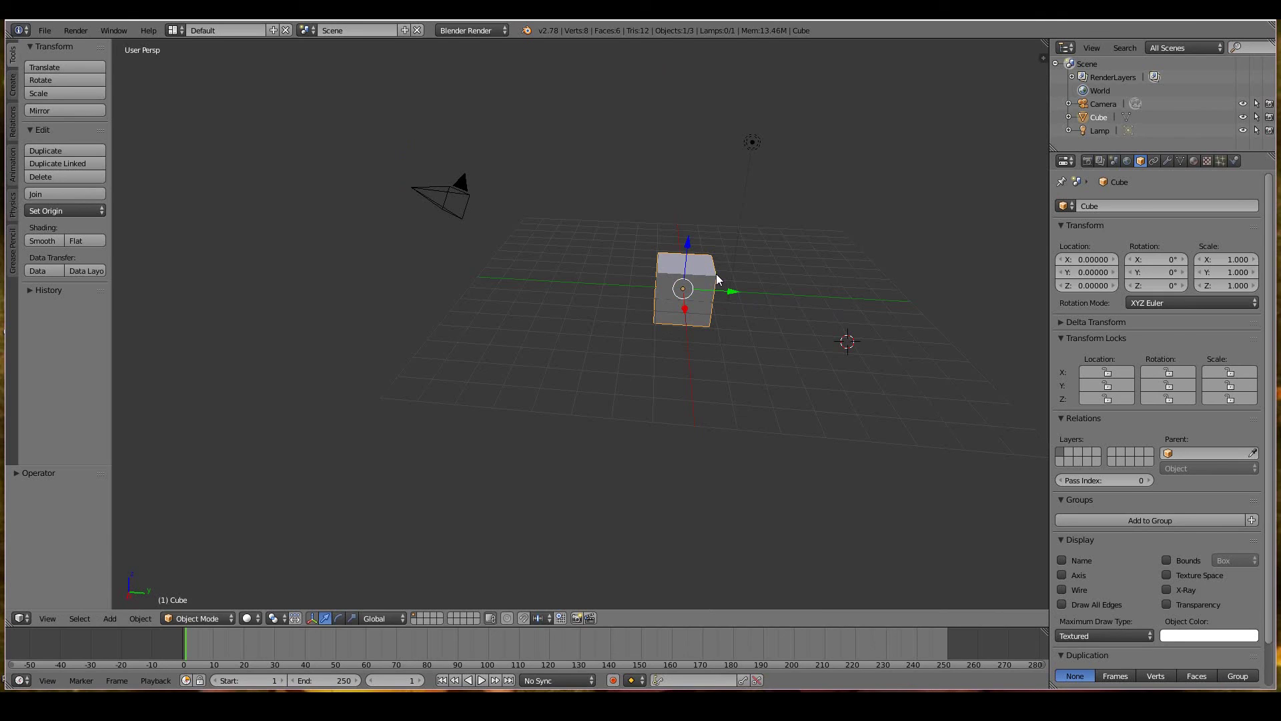
Try moving the cube exactly -2.5 units along the global Y axis
{"action": "type", "text": "gy"}
{"action": "type", "text": "-2.5"}
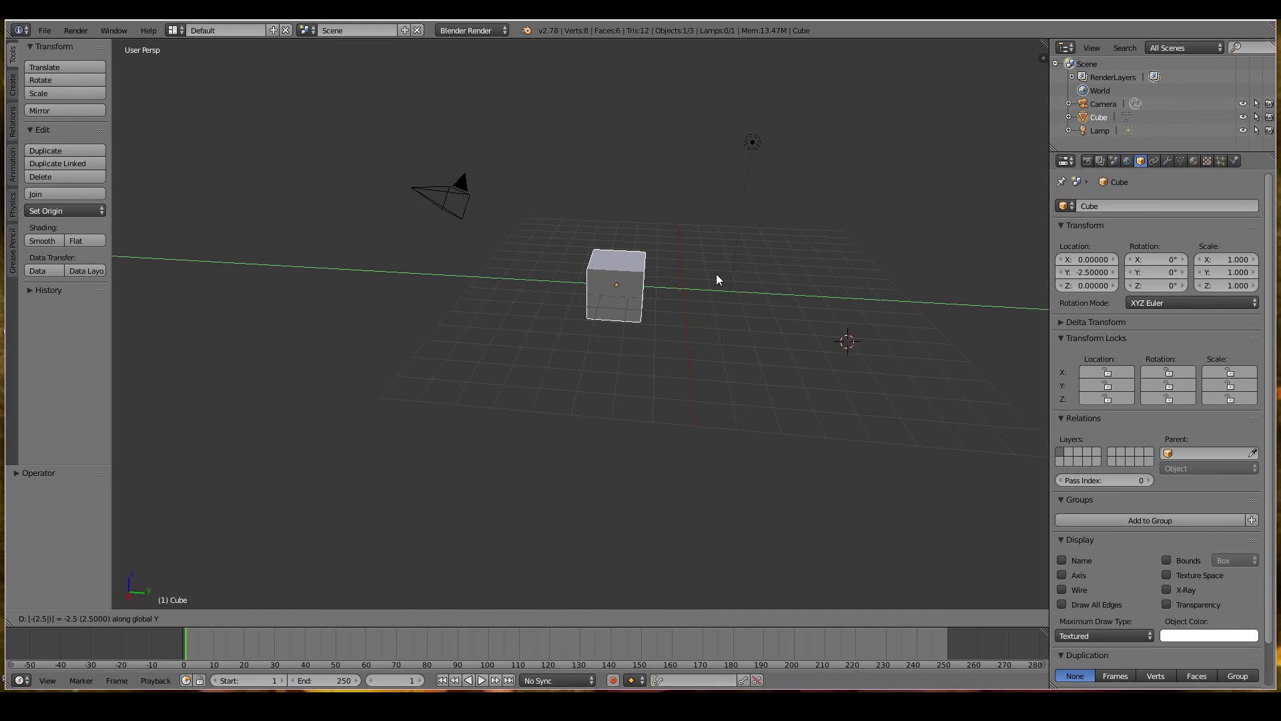
{"action": "key", "text": "Escape"}
{"action": "middle_click_drag", "start_coordinate": [592, 271], "coordinate": [685, 274]}
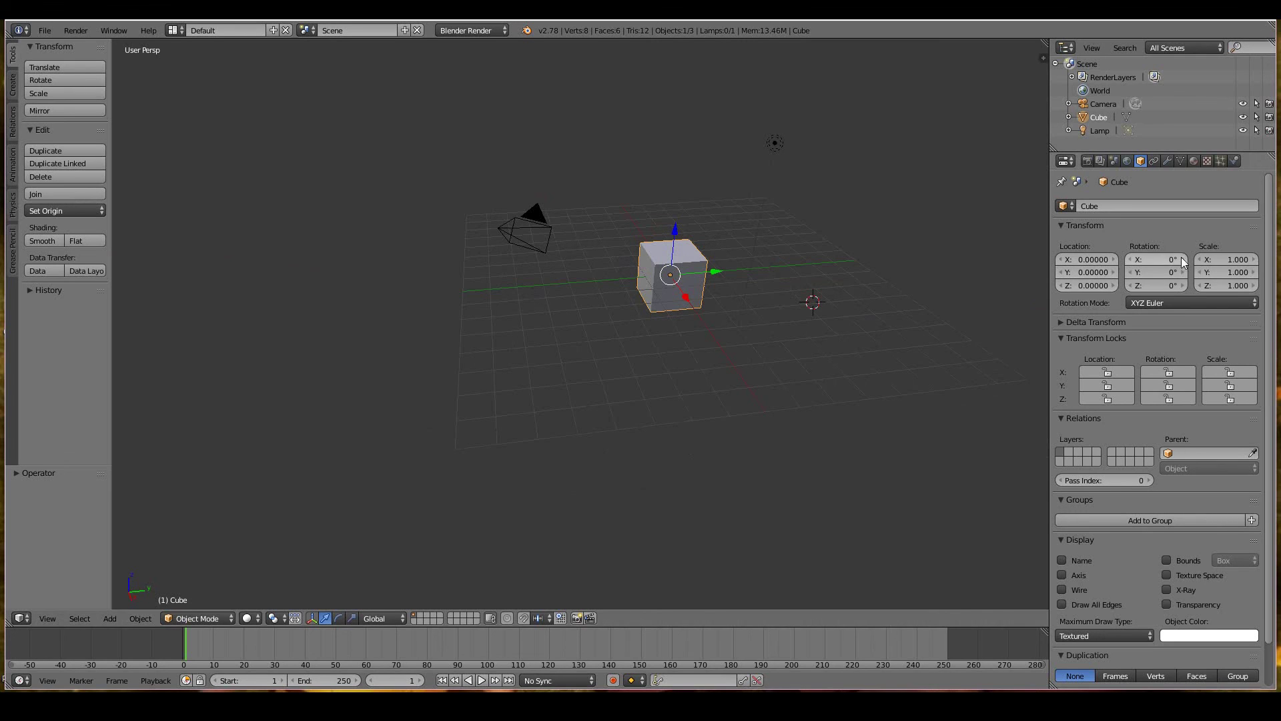
{"action": "middle_click_drag", "start_coordinate": [770, 287], "coordinate": [770, 288]}
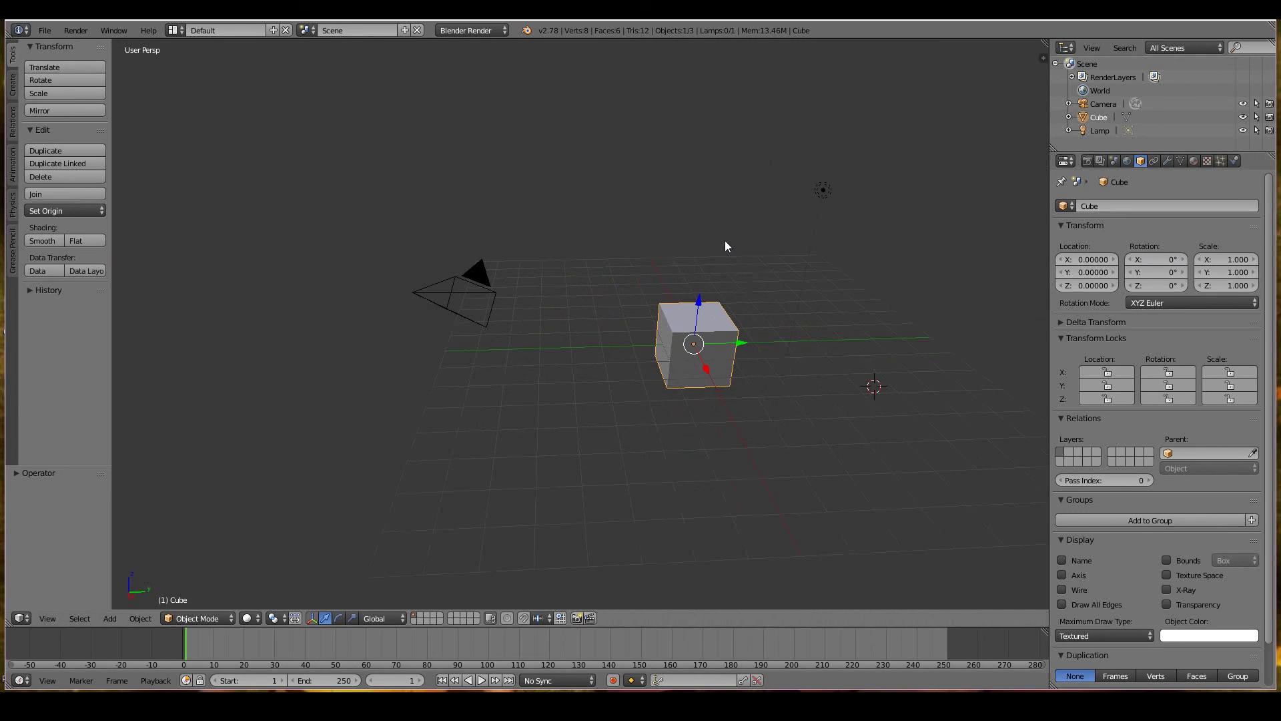
{"action": "mouse_move", "coordinate": [727, 243]}
{"action": "middle_mouse_down"}
{"action": "mouse_move", "coordinate": [713, 221]}
{"action": "mouse_move", "coordinate": [726, 245]}
{"action": "mouse_move", "coordinate": [706, 234]}
{"action": "middle_mouse_up"}
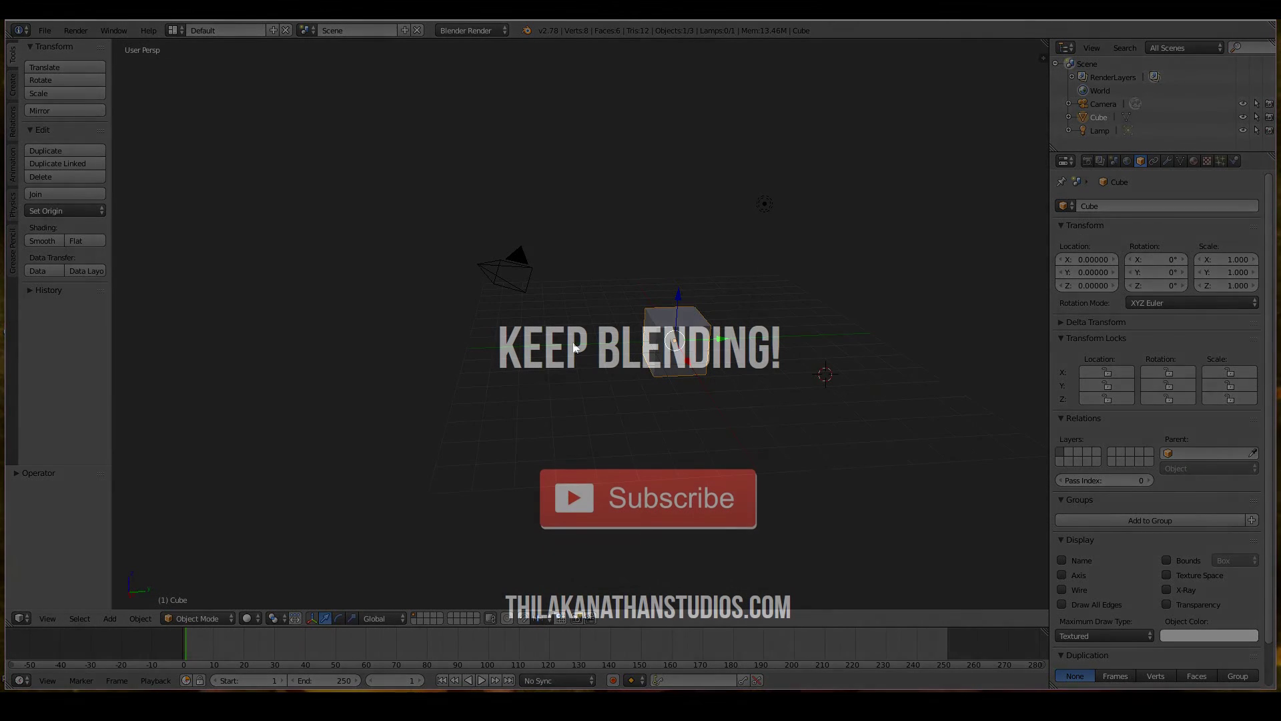